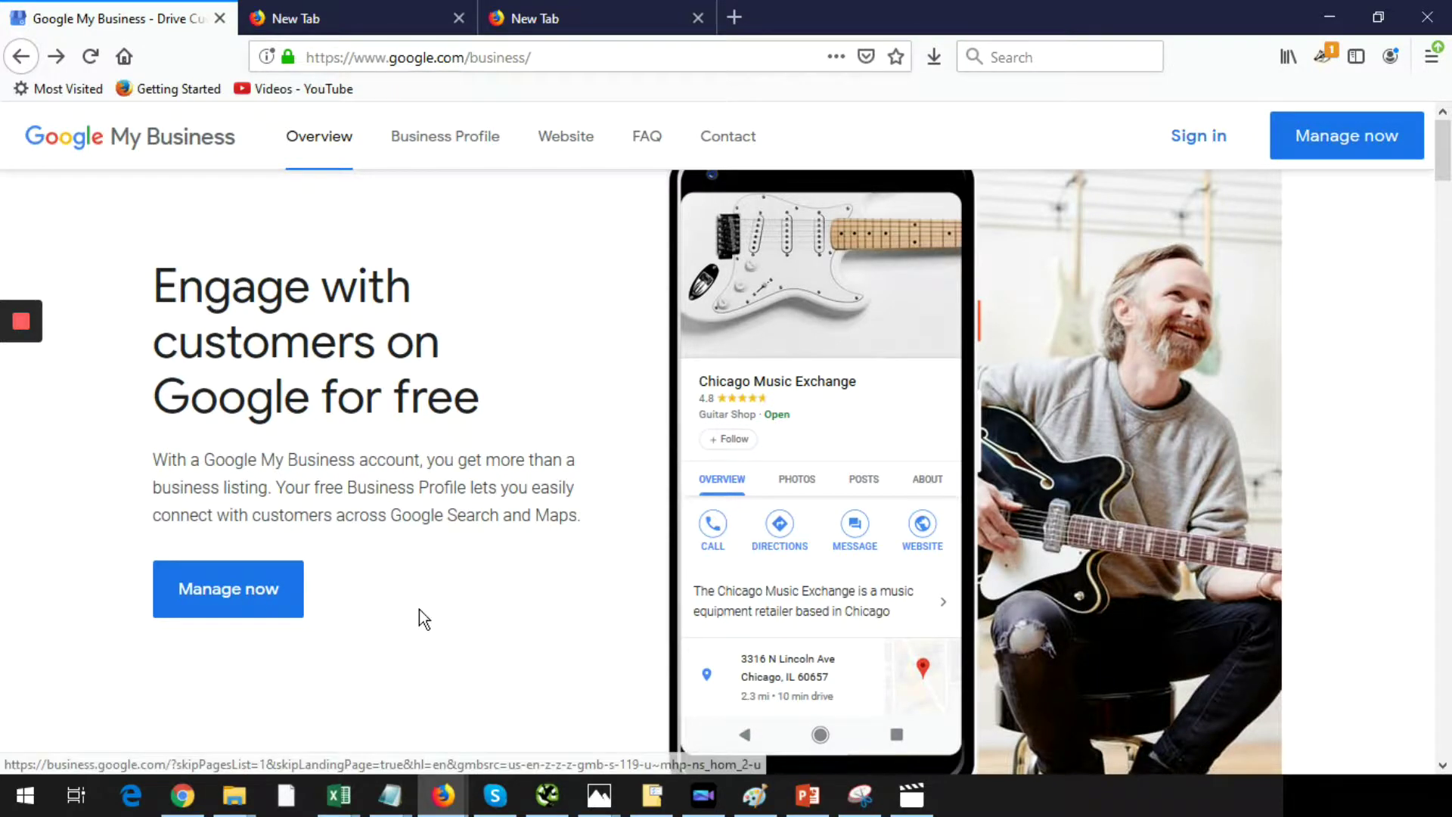
- Start a new listing by entering 'Pool Resurfacing Pro's' and creating a business with that name
left_click(259, 596)
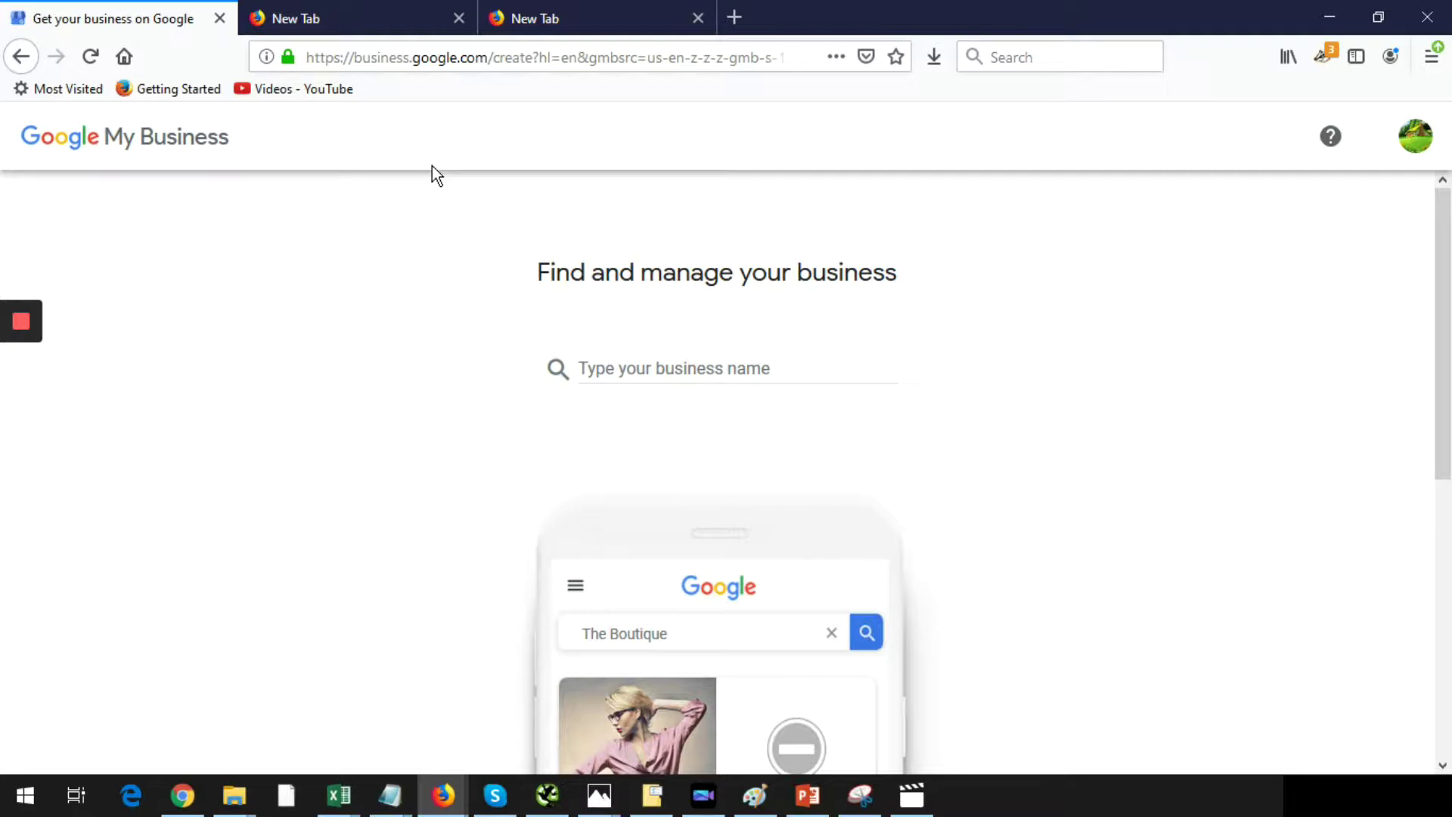
left_click(639, 364)
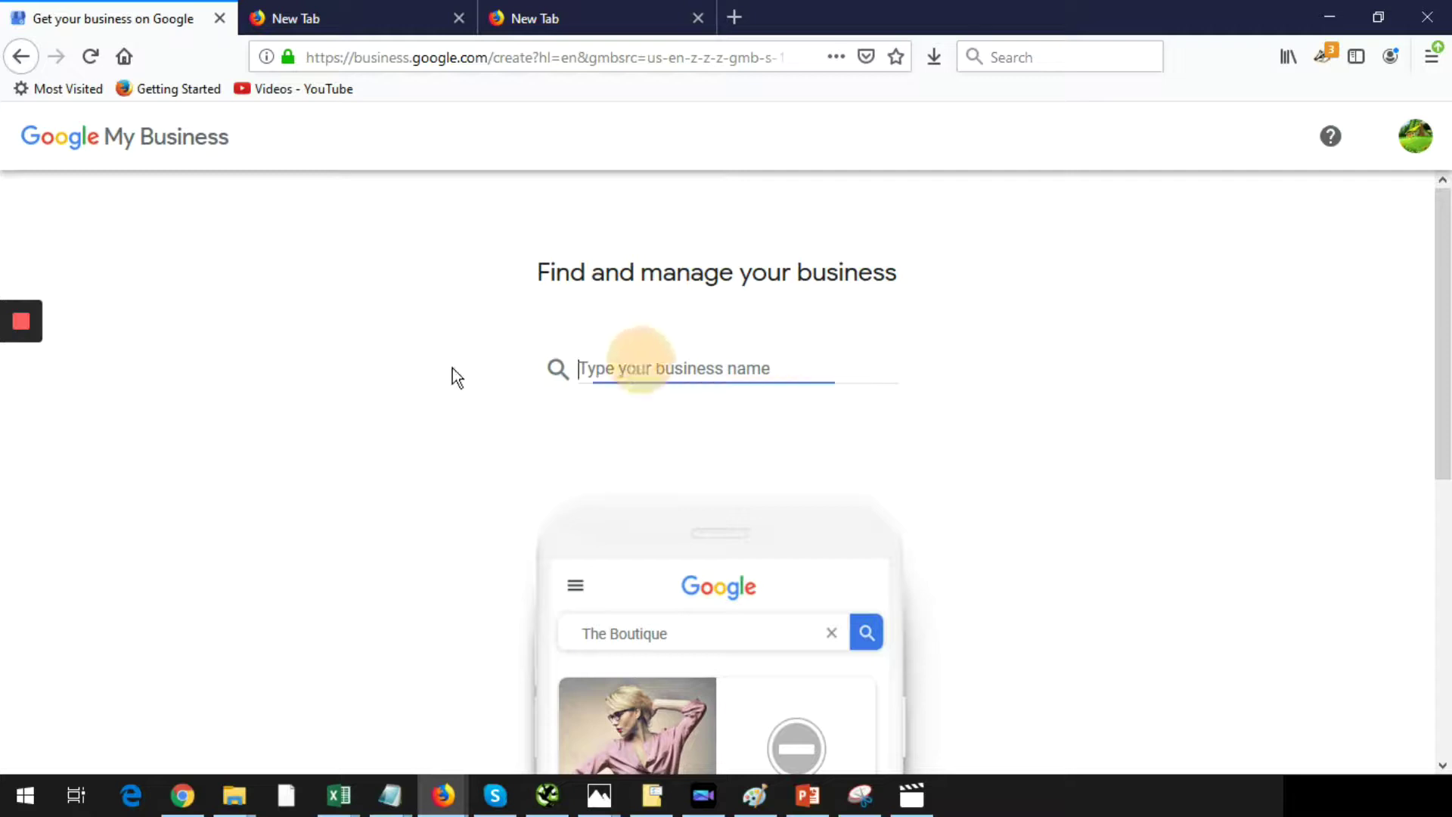
type("Po")
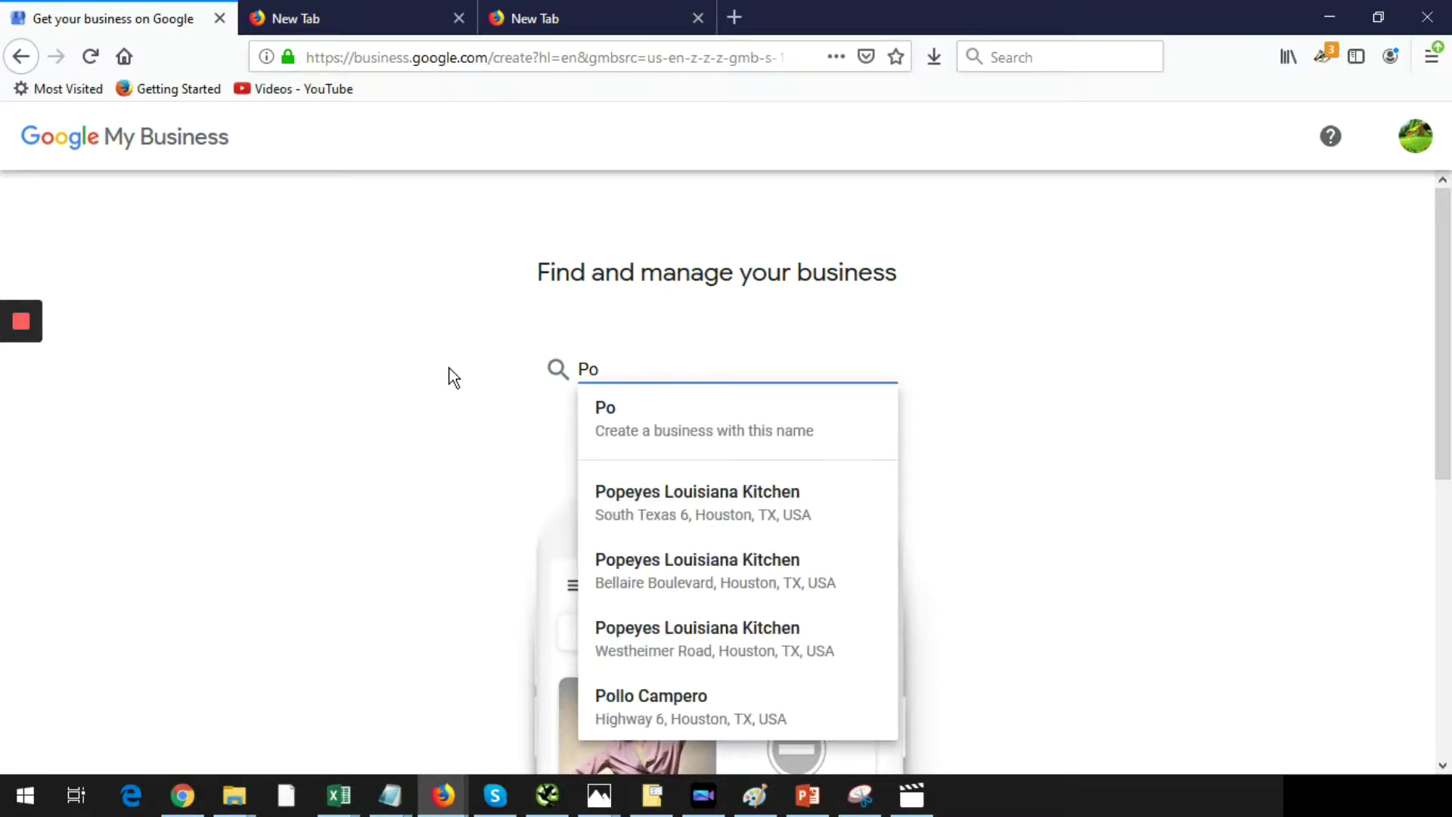
type("ol Resur")
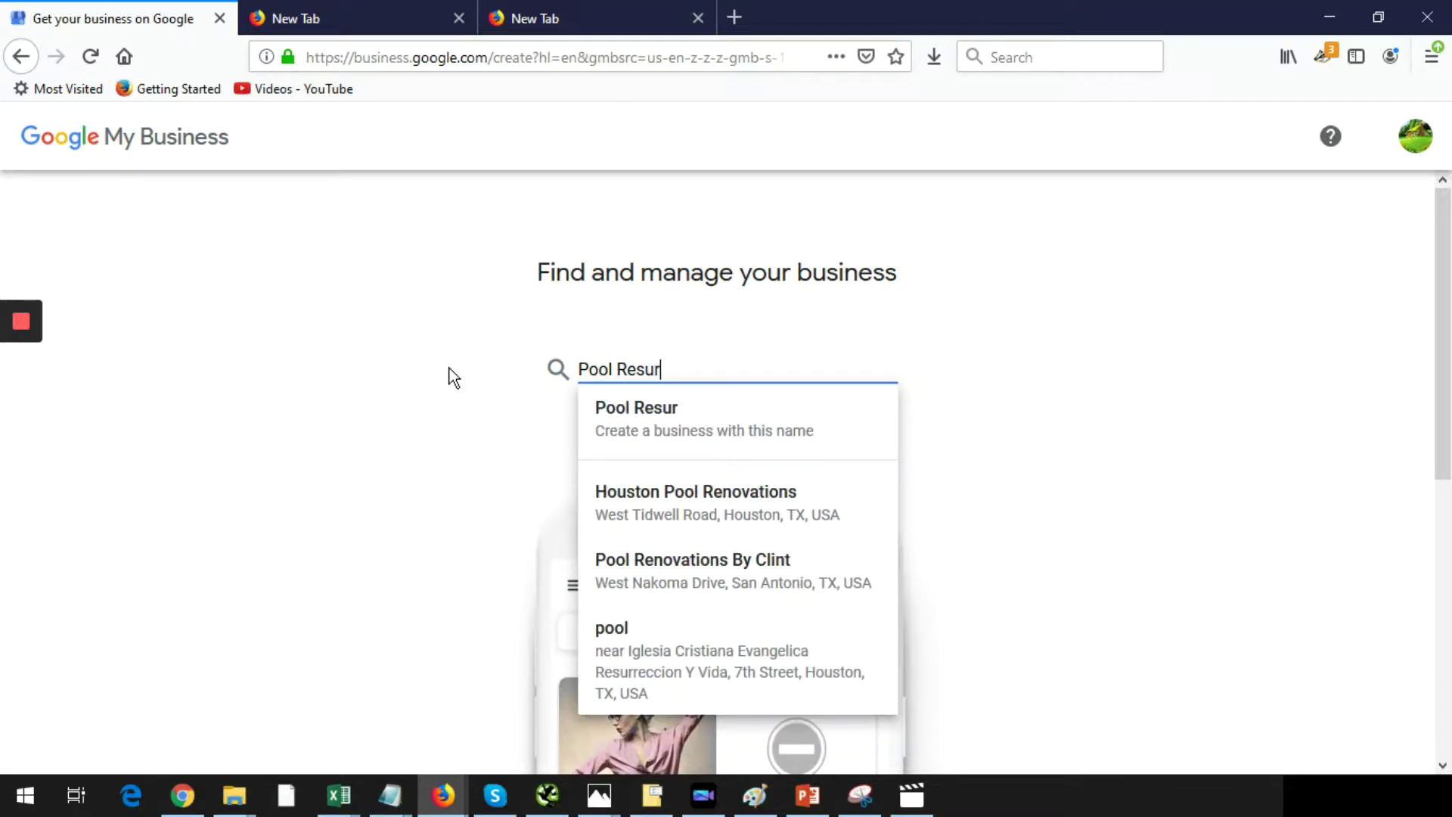
type("facing Pro")
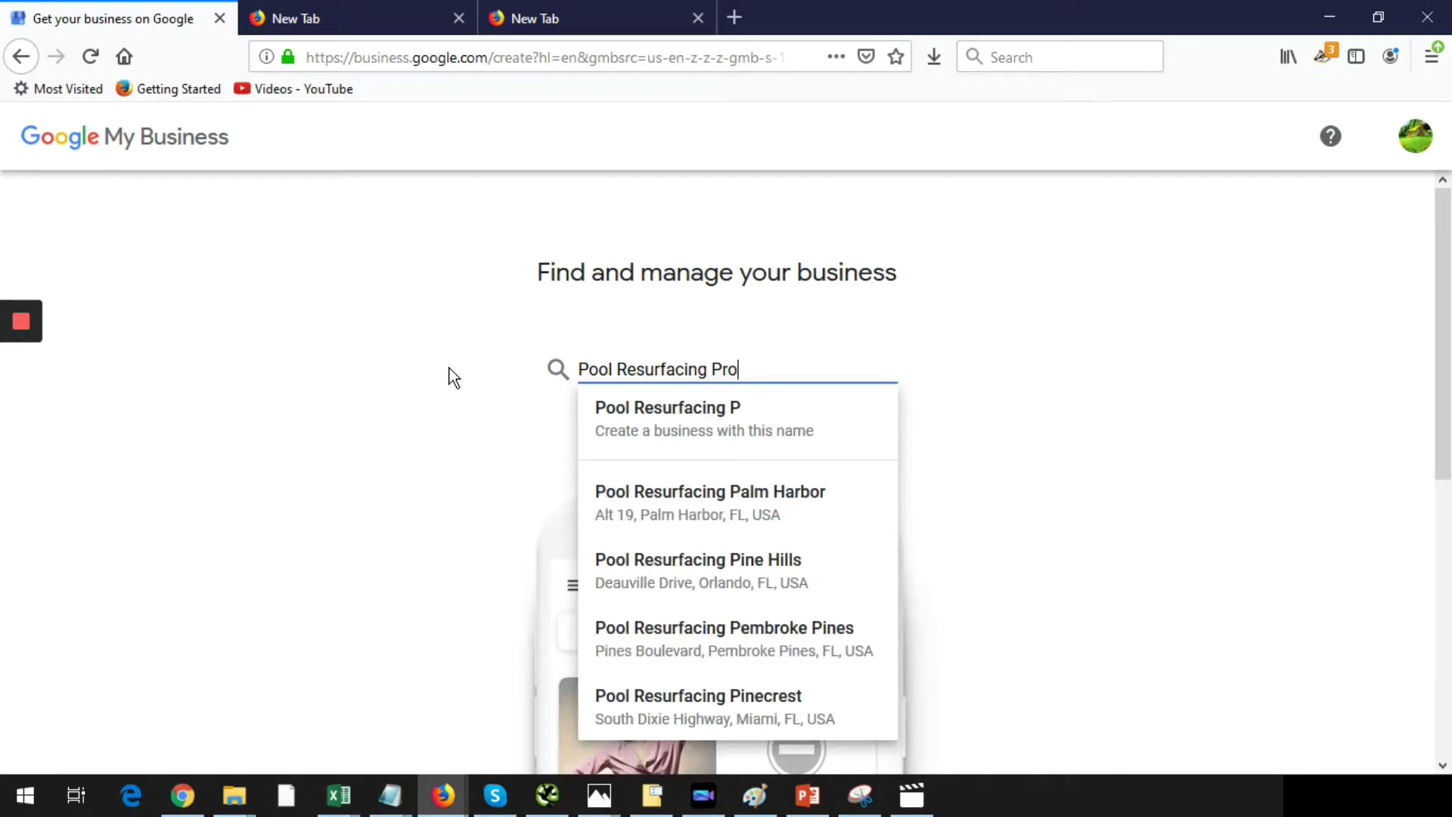
type("'s")
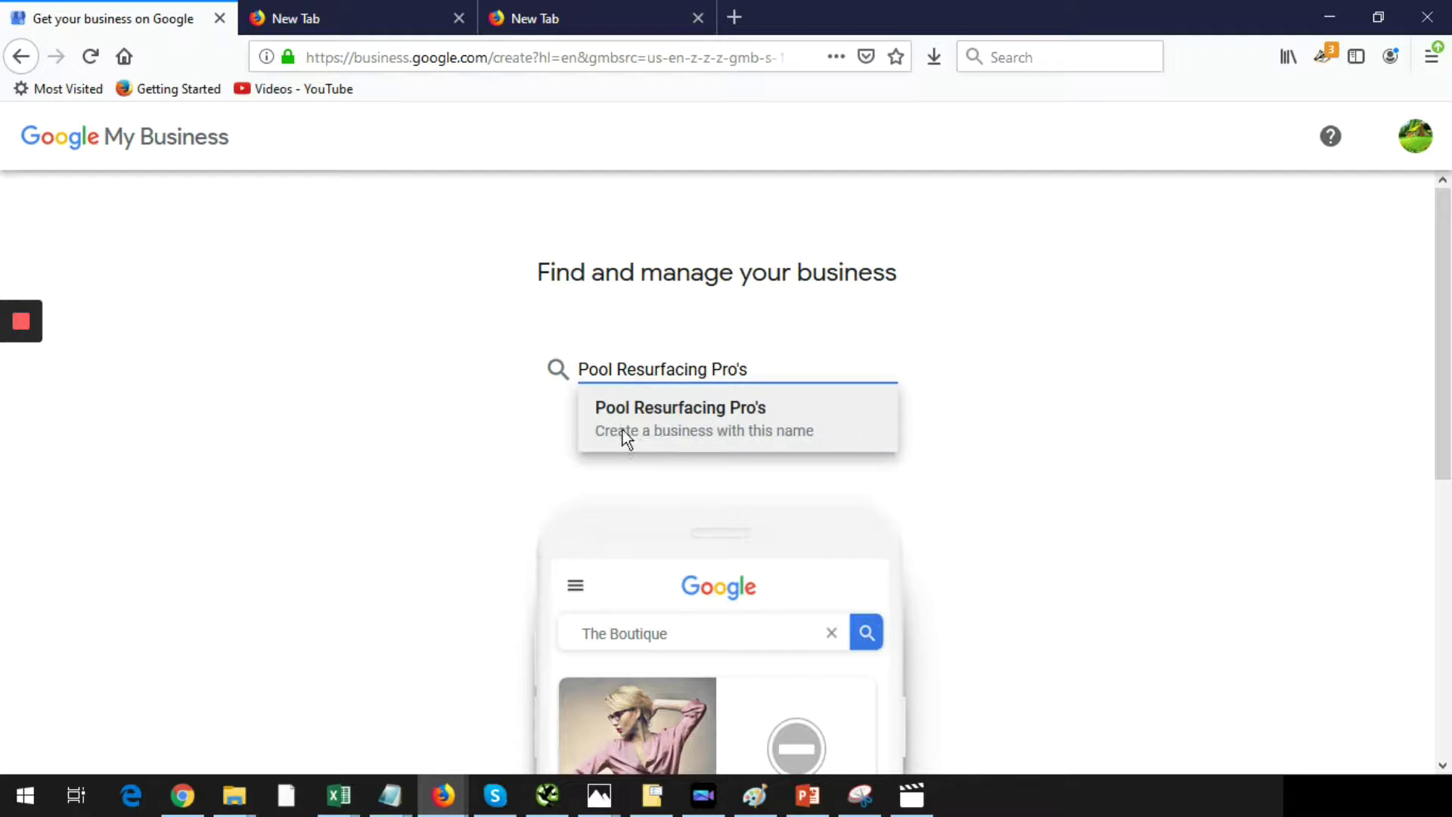
left_click(908, 460)
scroll(908, 460, "down", 1)
scroll(911, 467, "down", 1)
left_click(795, 211)
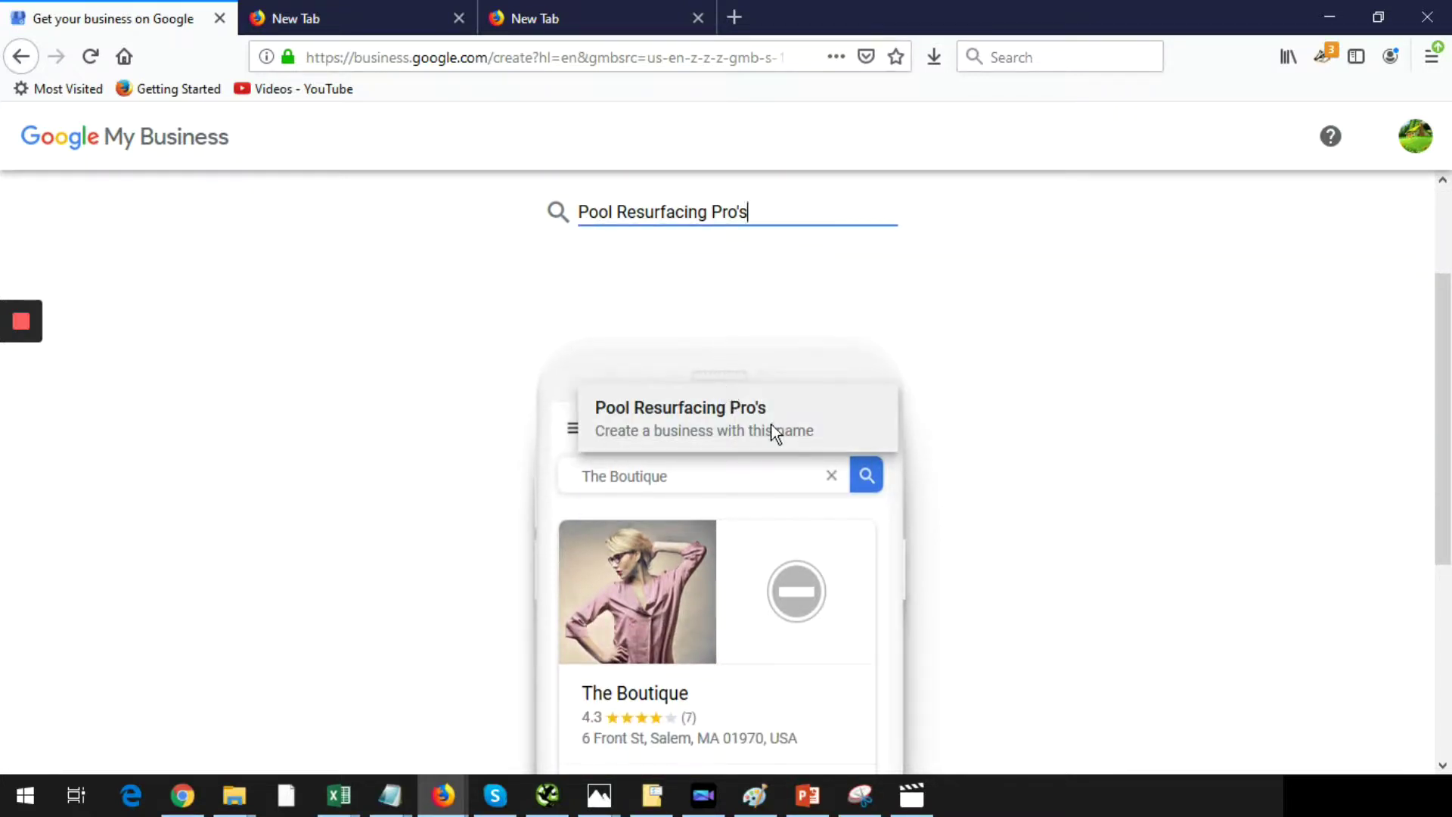
left_click(696, 409)
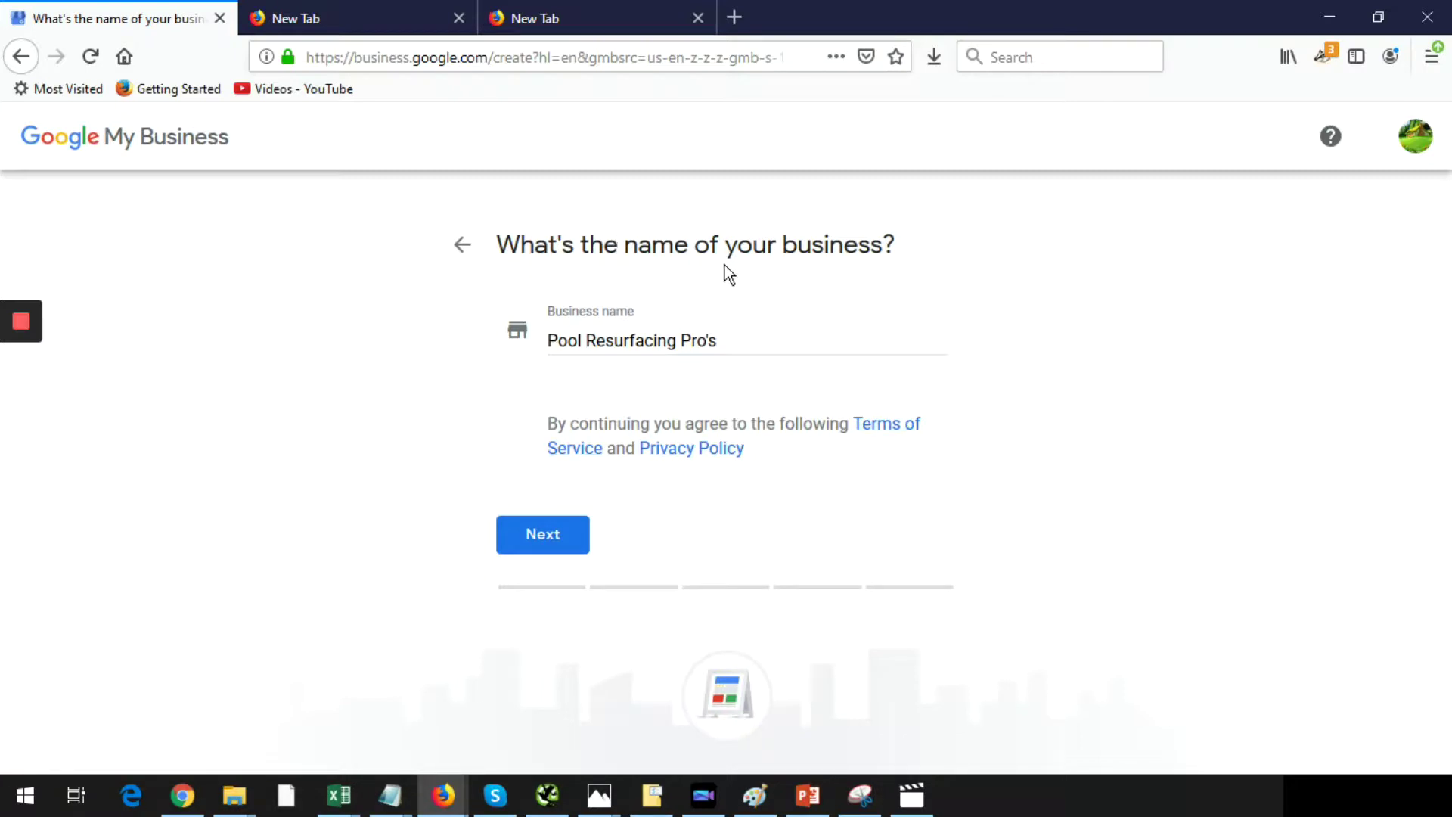
- Confirm 'Pool Resurfacing Pro's' as the business name and continue
left_click(551, 534)
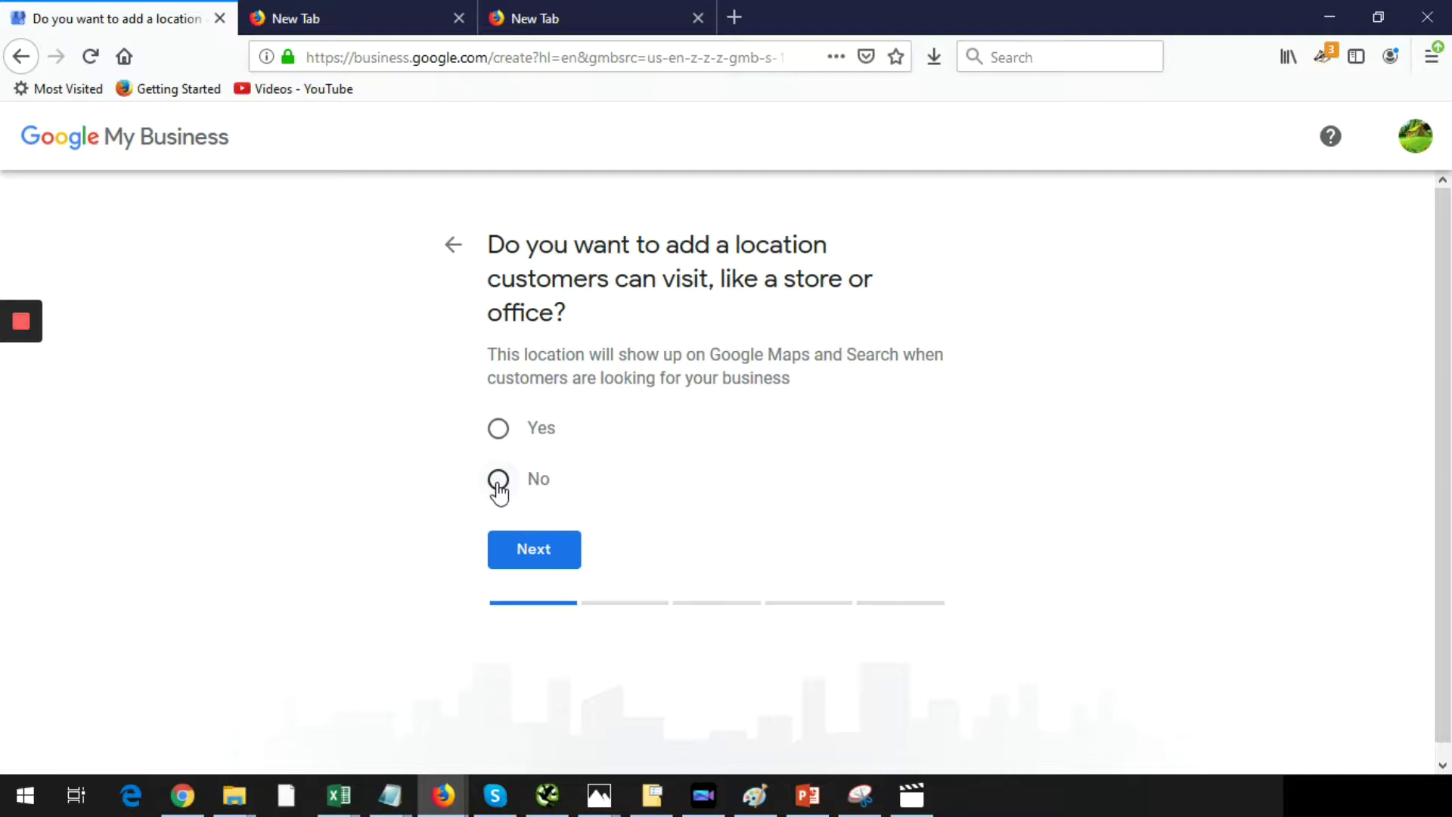
- Answer No to having a location customers can visit, then continue
left_click(498, 484)
left_click(549, 543)
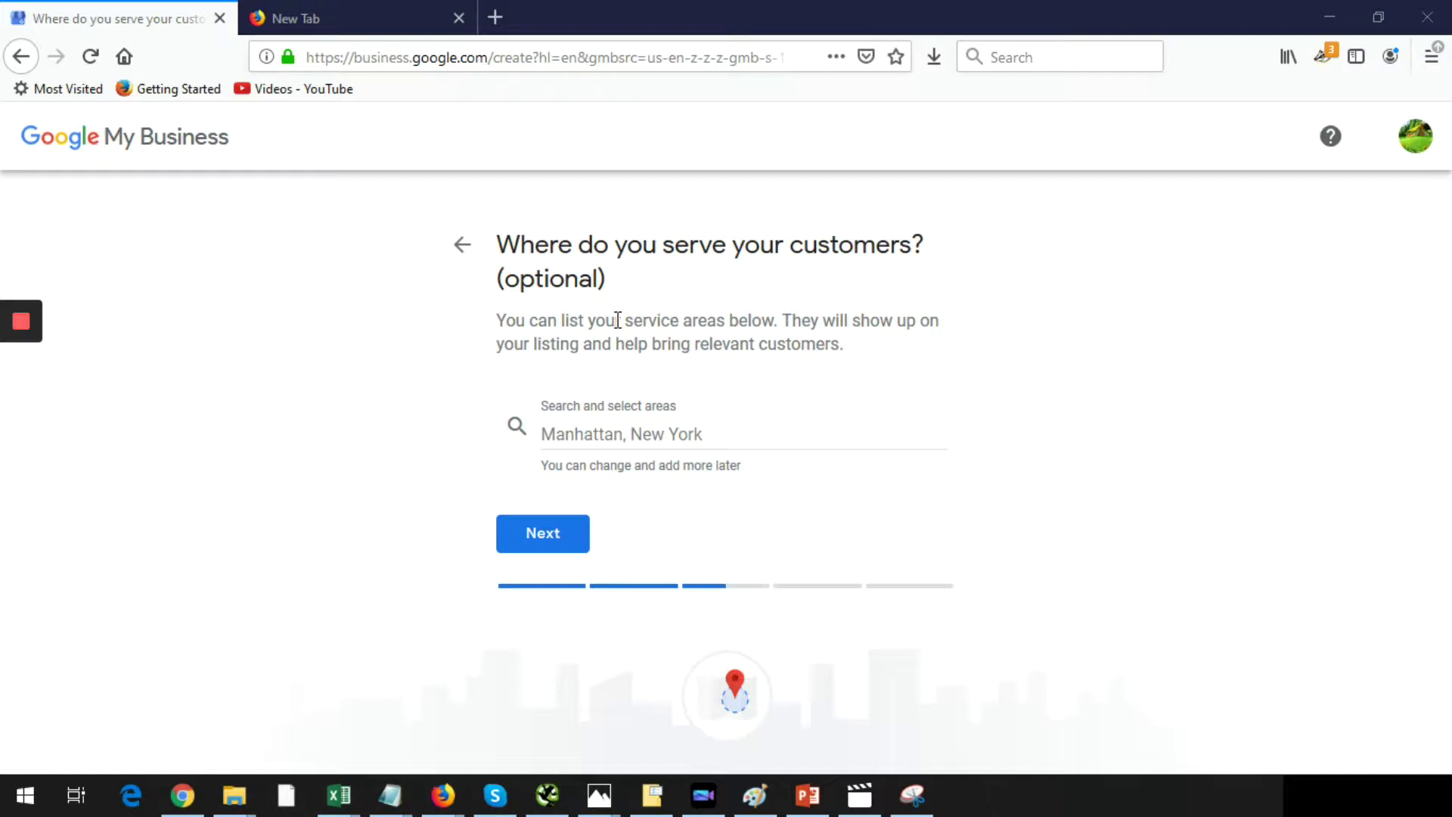
- Add Houston, Katy and The Woodlands, TX as service areas
left_click(646, 431)
type("houston")
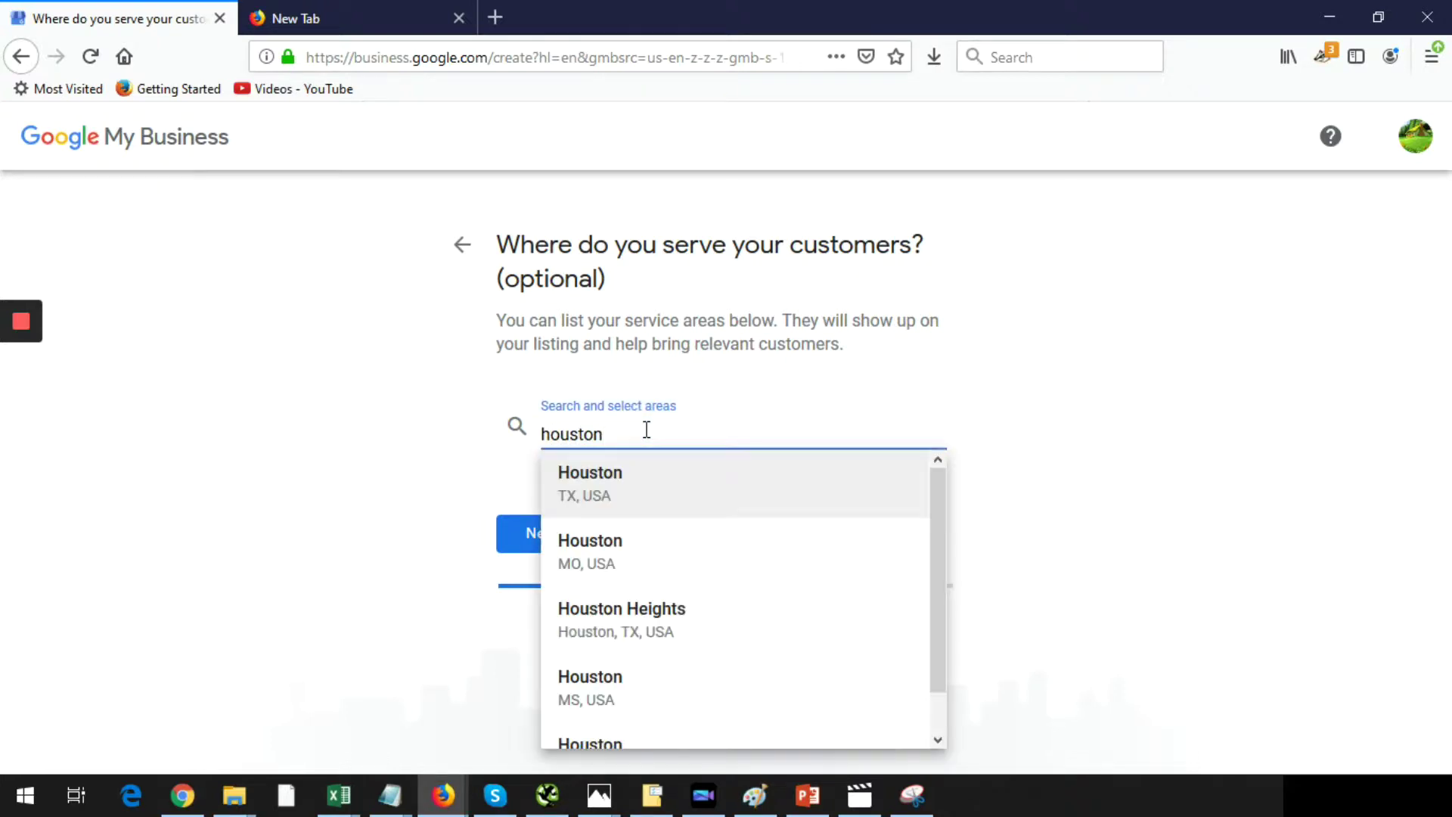
key("Return")
left_click(660, 416)
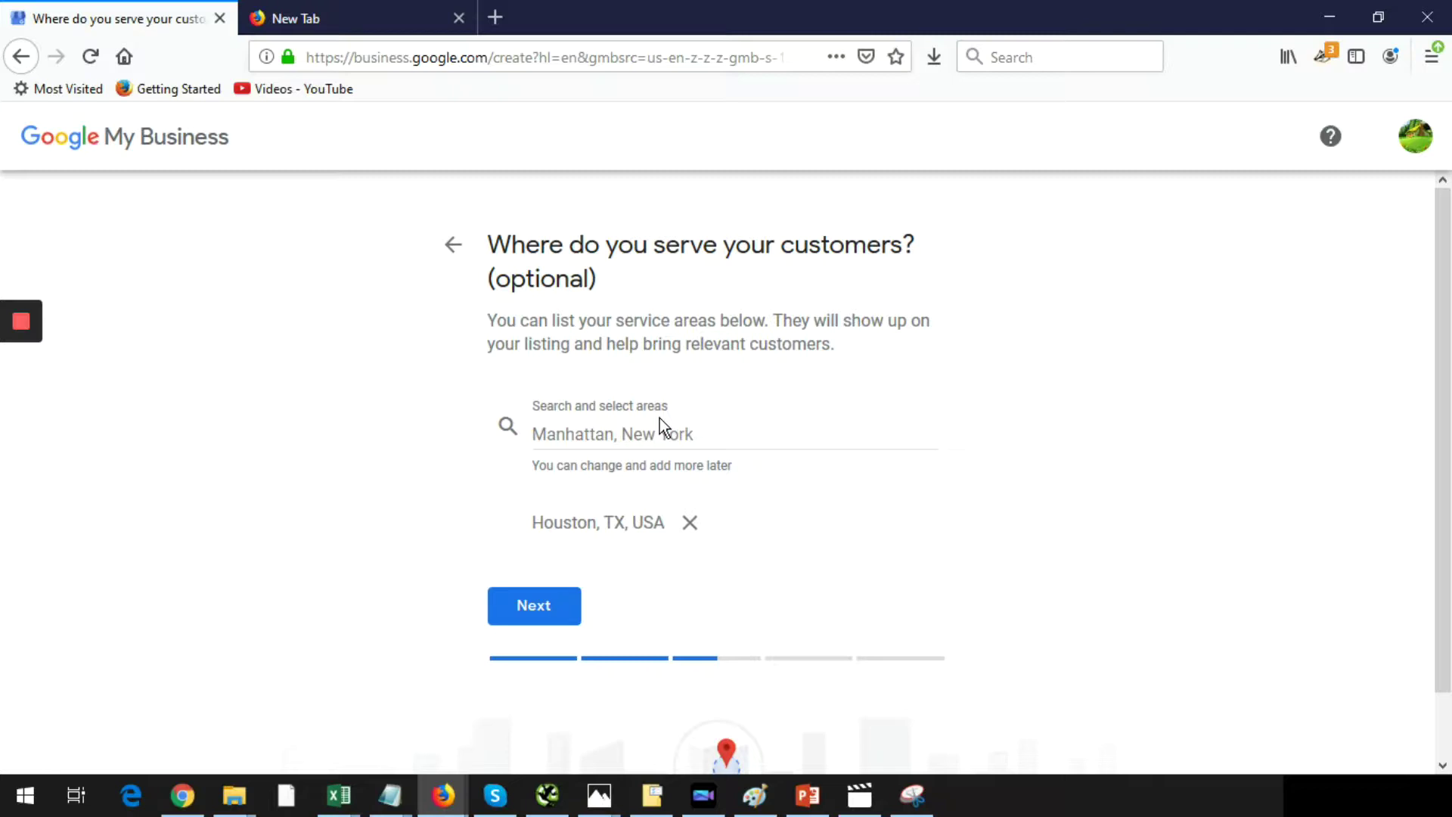
left_click(670, 425)
type("katy")
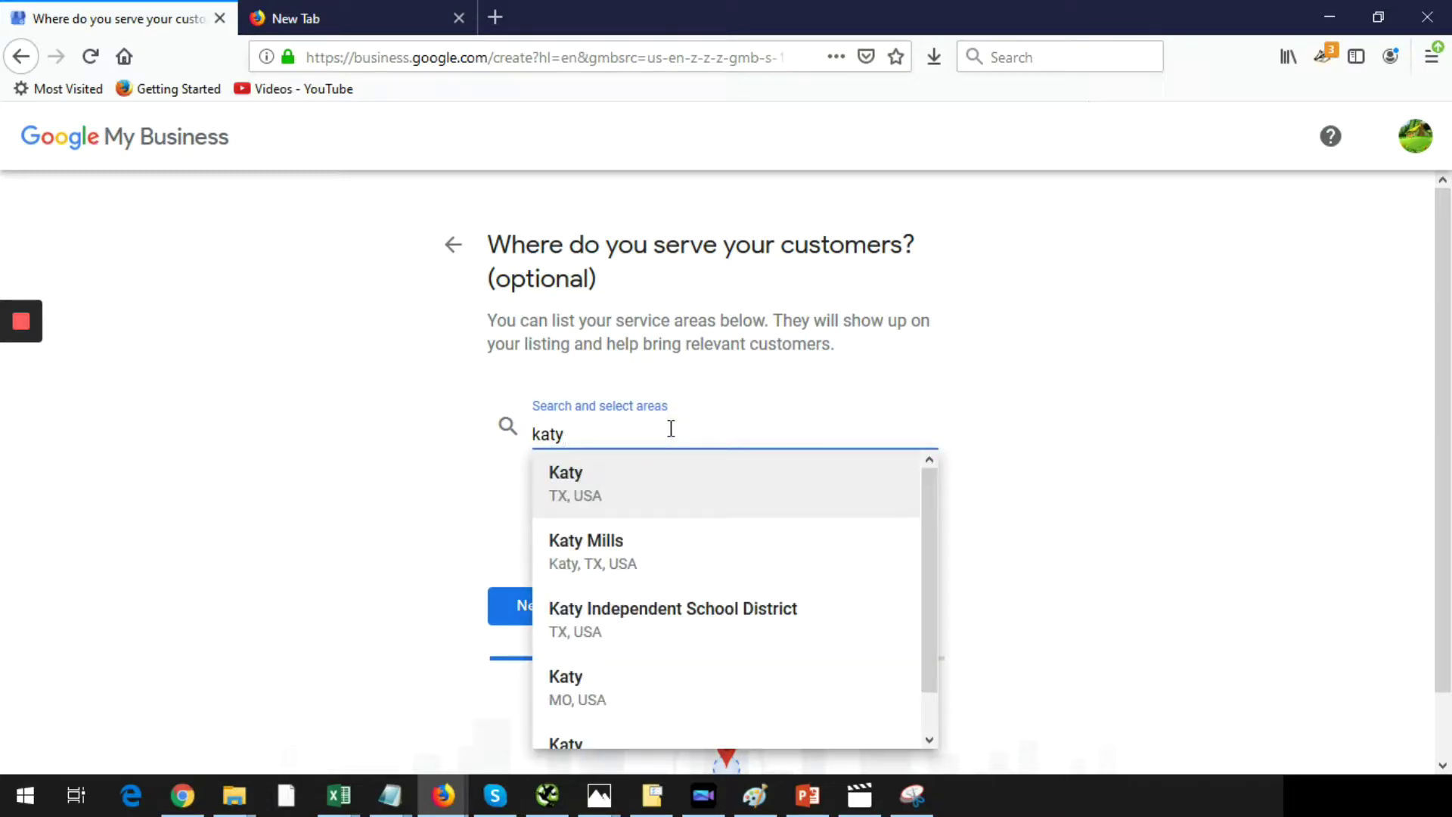
left_click(616, 484)
type("the")
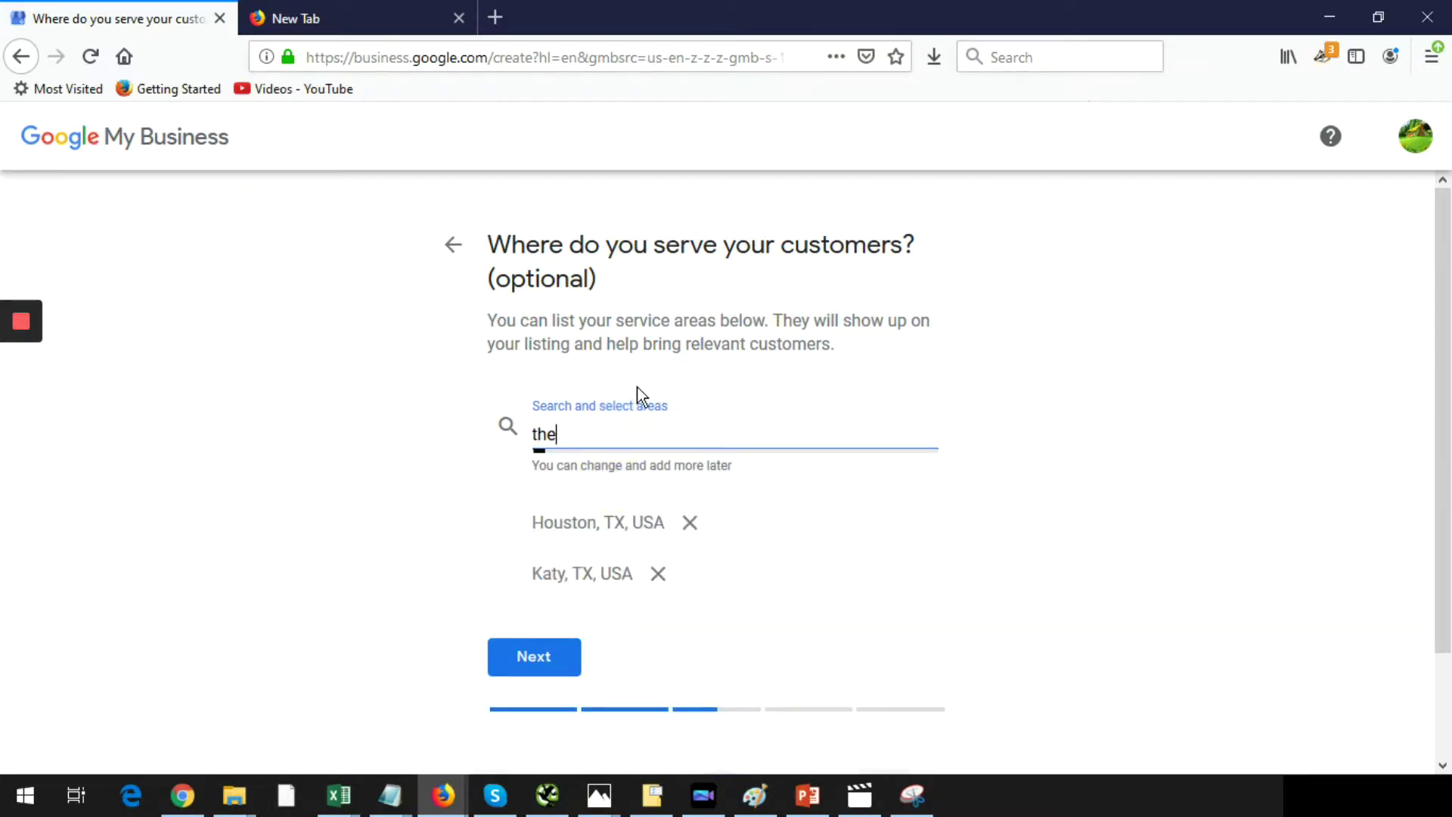
type(" wood")
left_click(627, 472)
- Add Texas City and Baytown, TX as service areas and review the list
type("texas city")
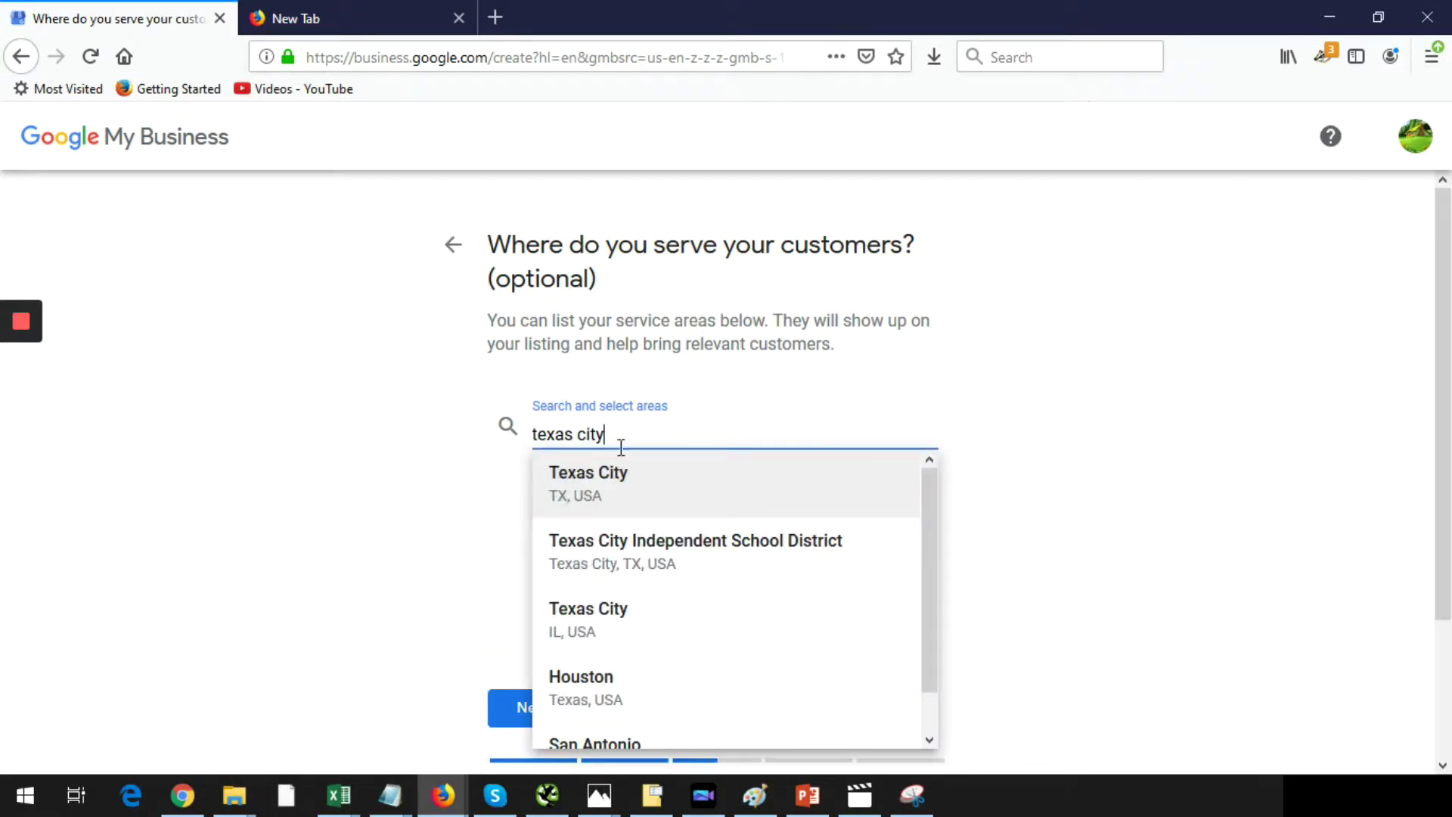
key("Return")
type("baytown")
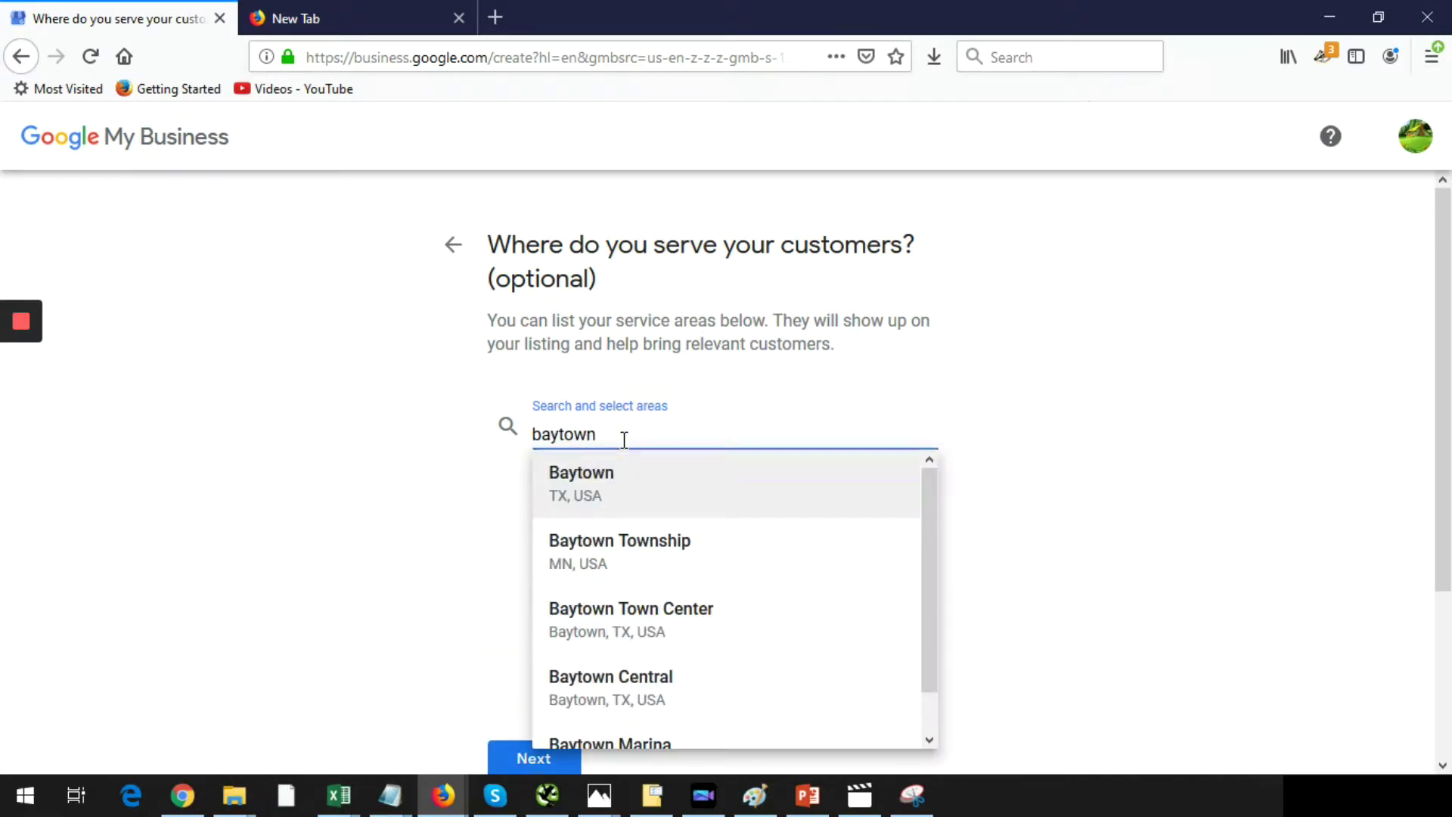
left_click(609, 472)
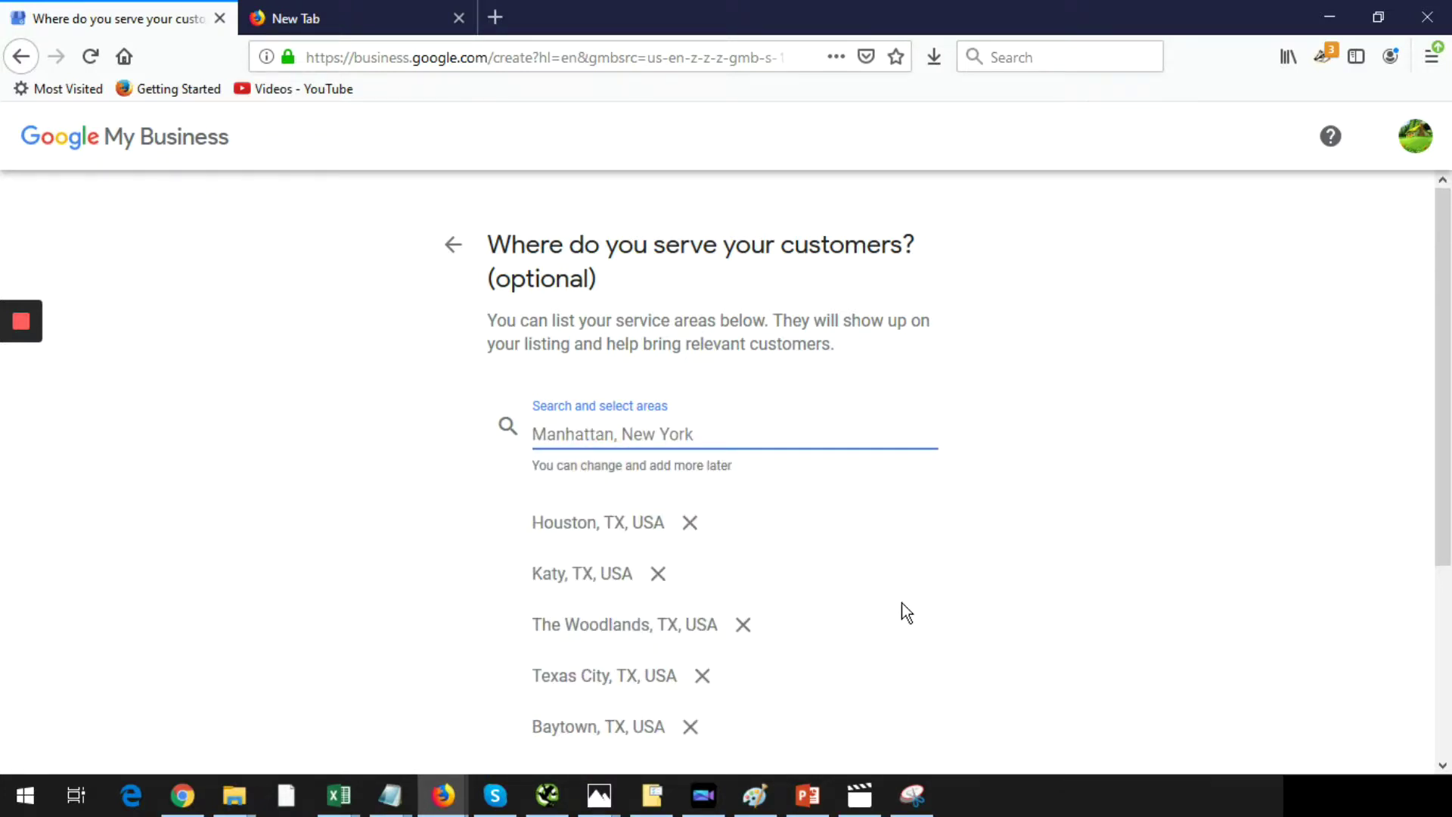
scroll(902, 602, "down", 2)
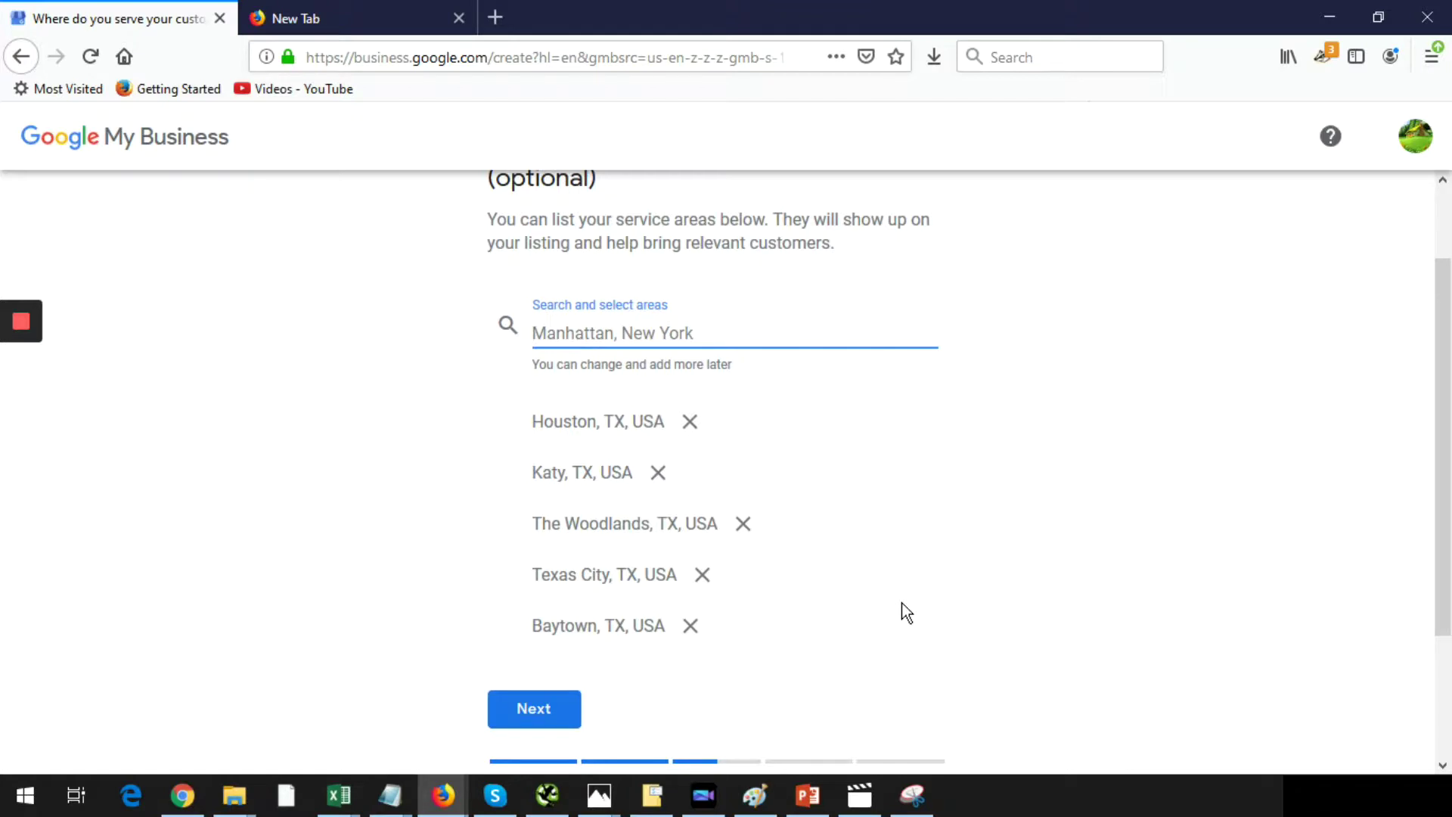
scroll(901, 602, "up", 1)
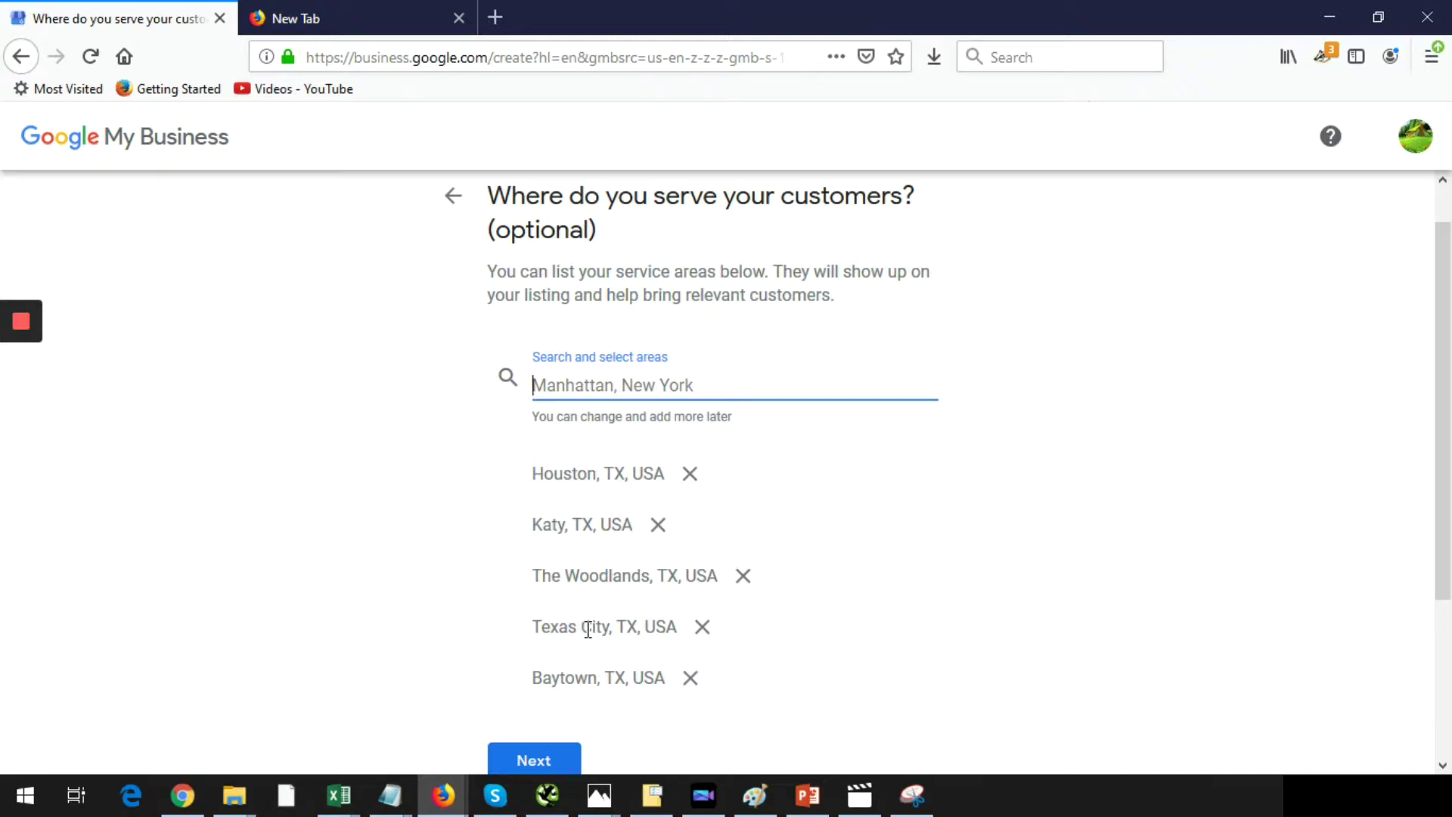
- Submit the five Texas service areas and continue to the category question
scroll(602, 660, "down", 1)
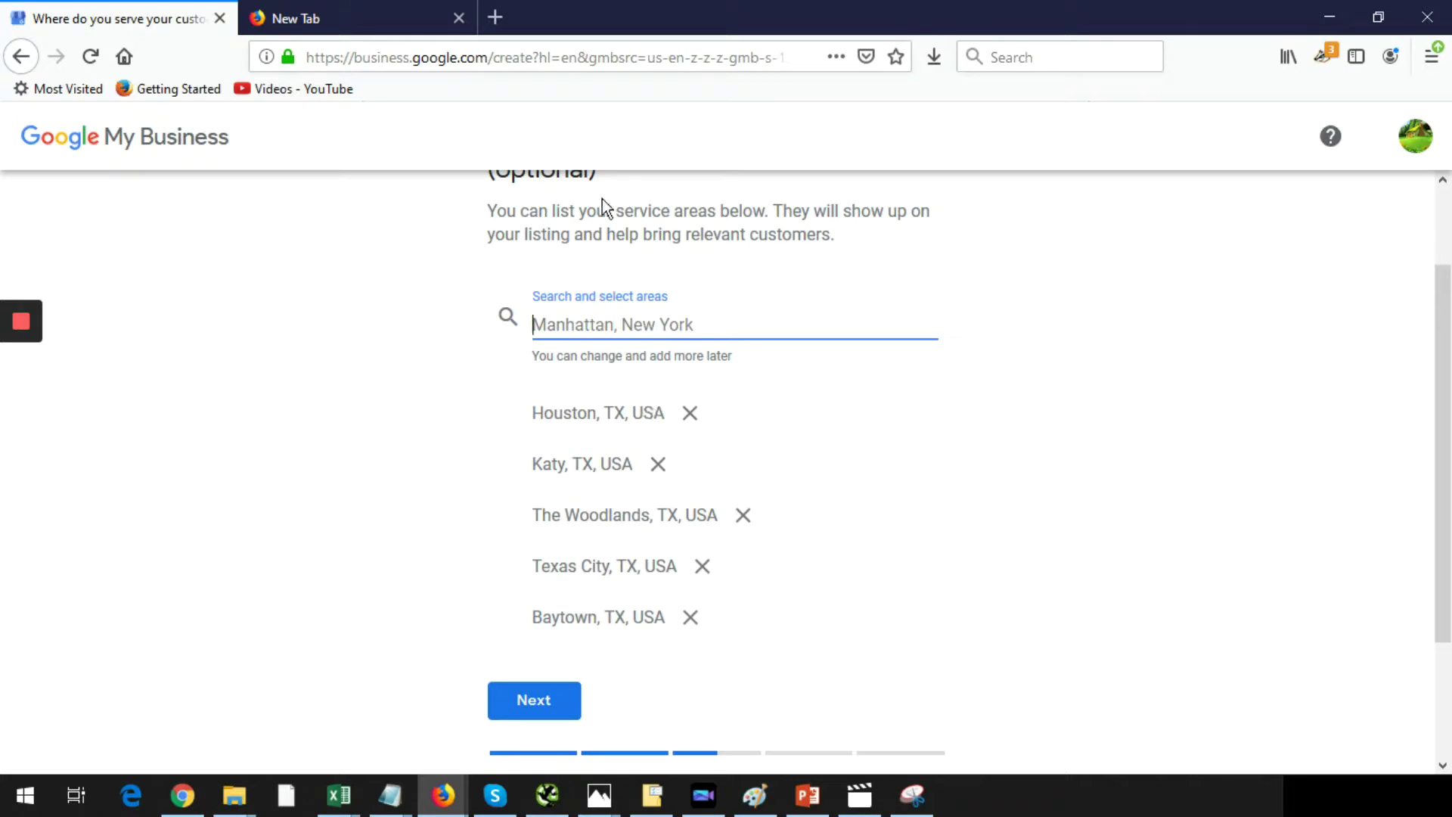
left_click(538, 693)
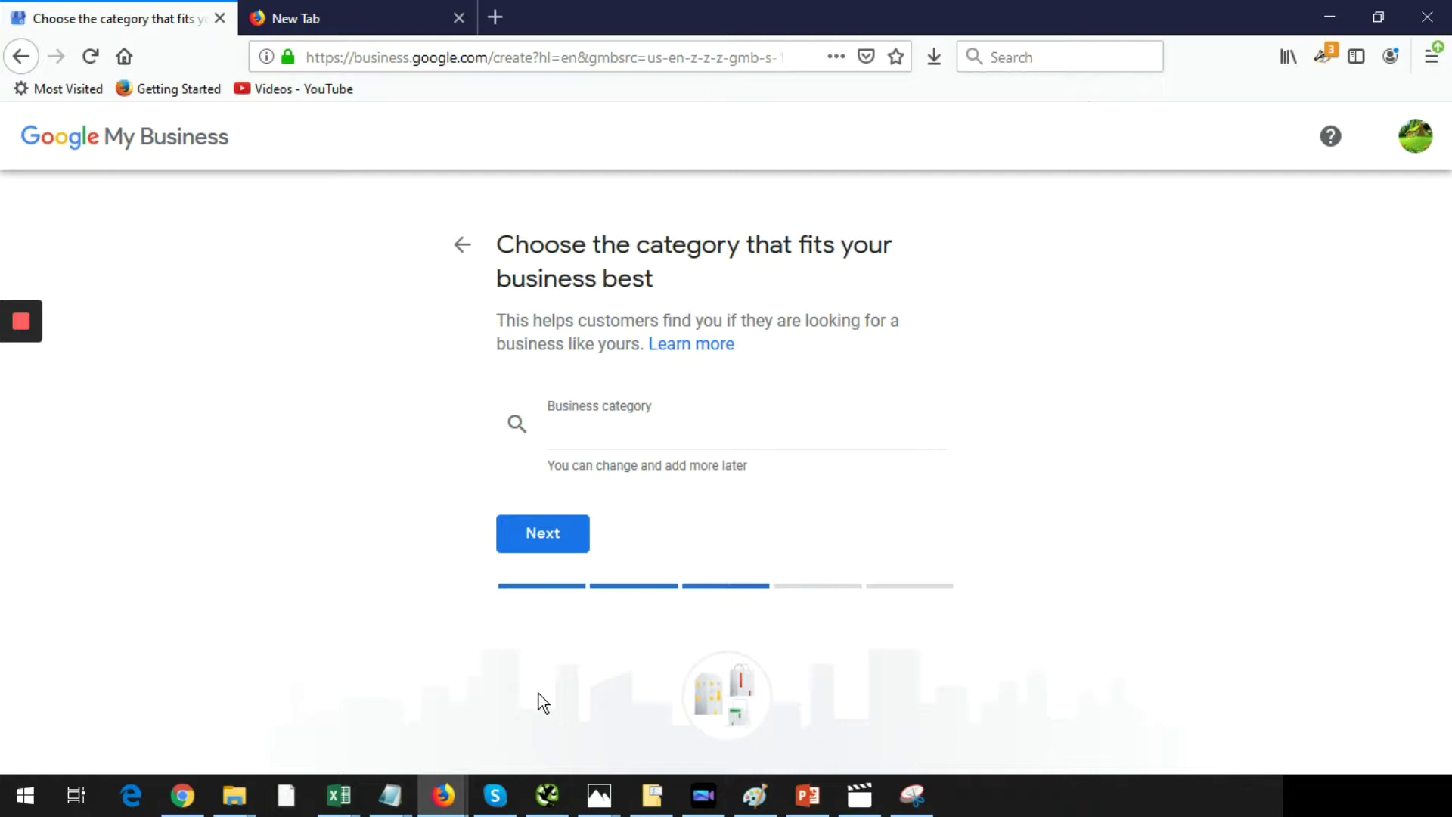
- Search Google for 'pool resurfacing houston' in a new tab
left_click(348, 29)
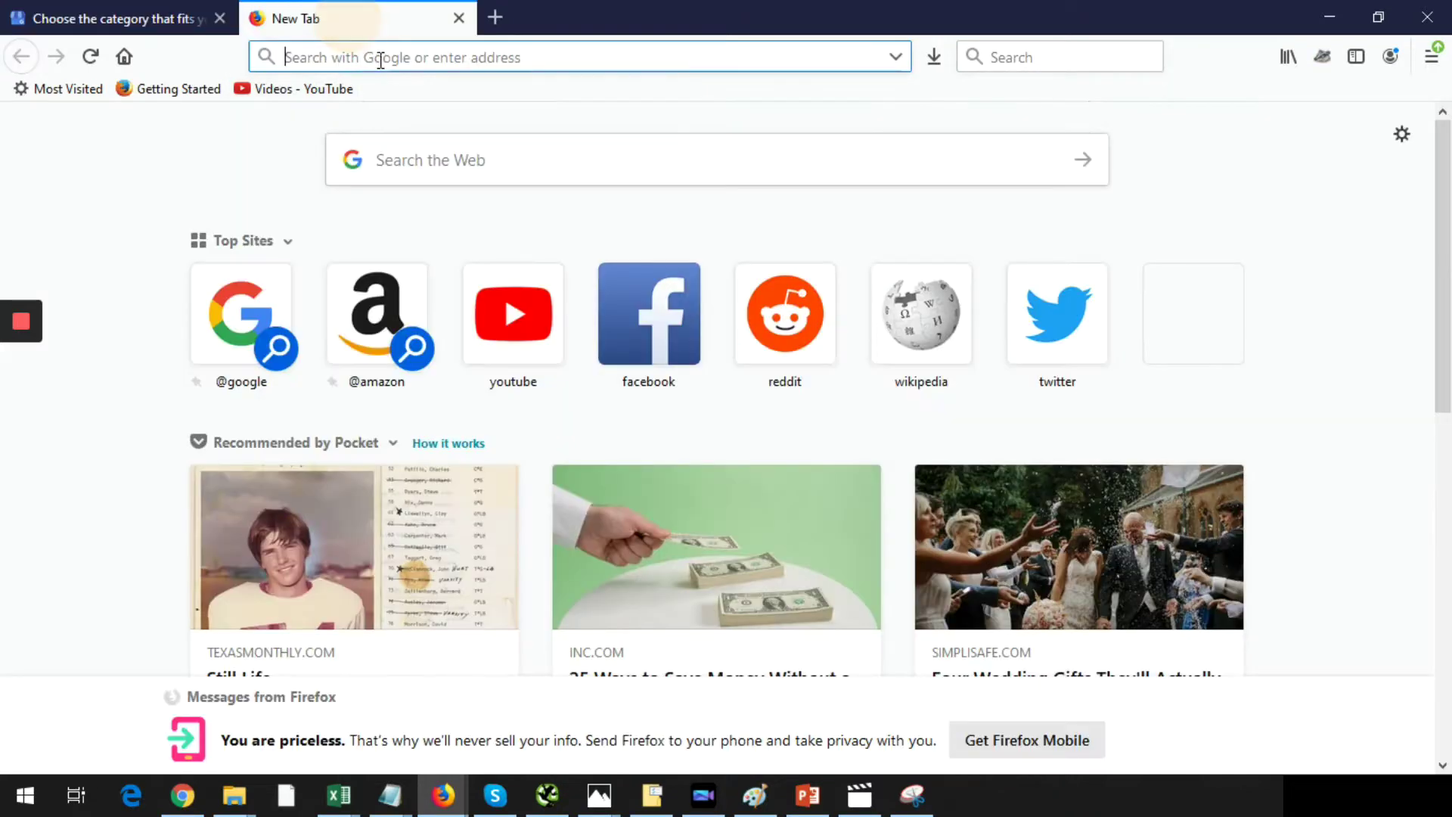
type("pool res")
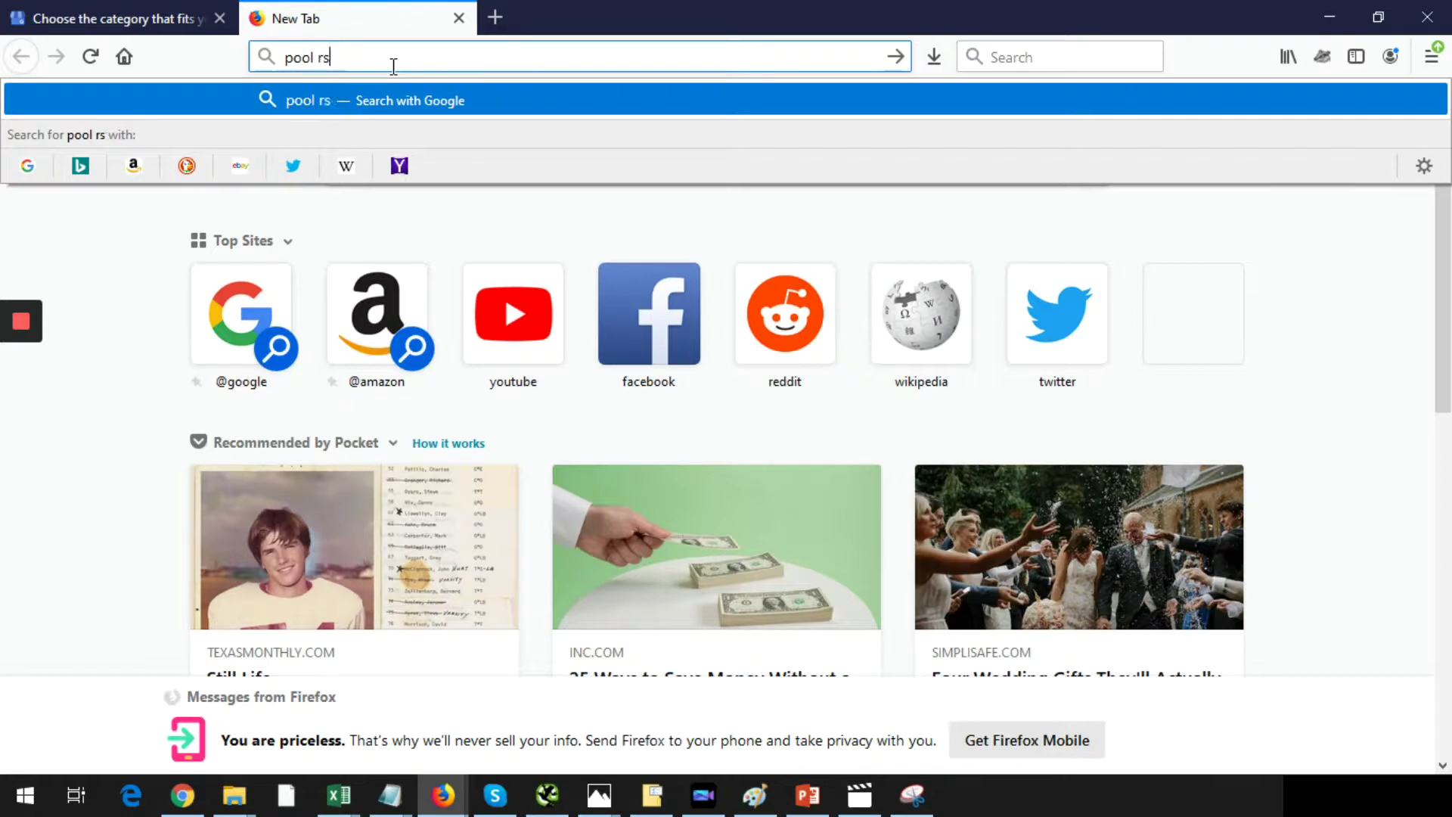
type("urfacing h")
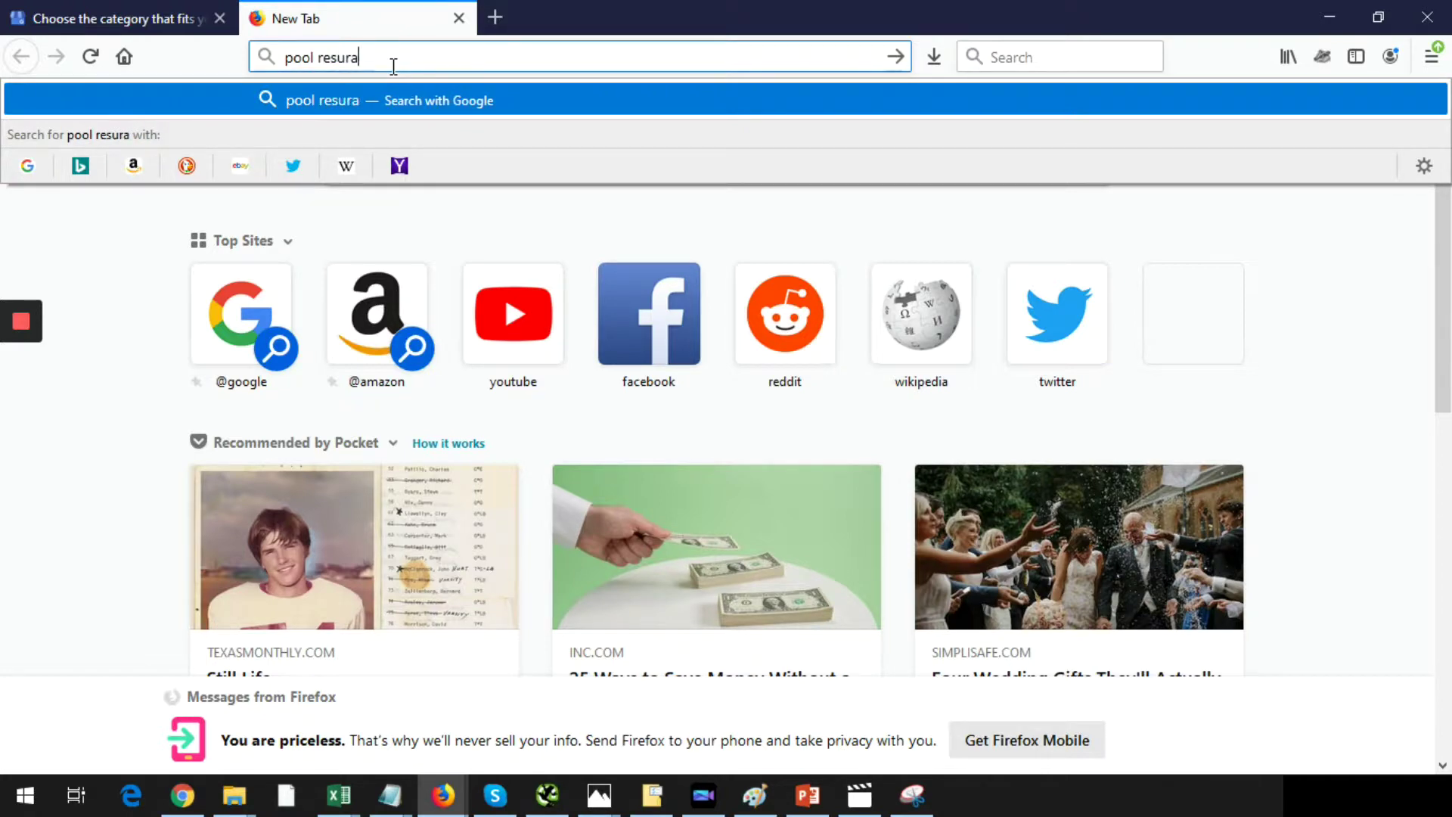
type("ouston")
key("Return")
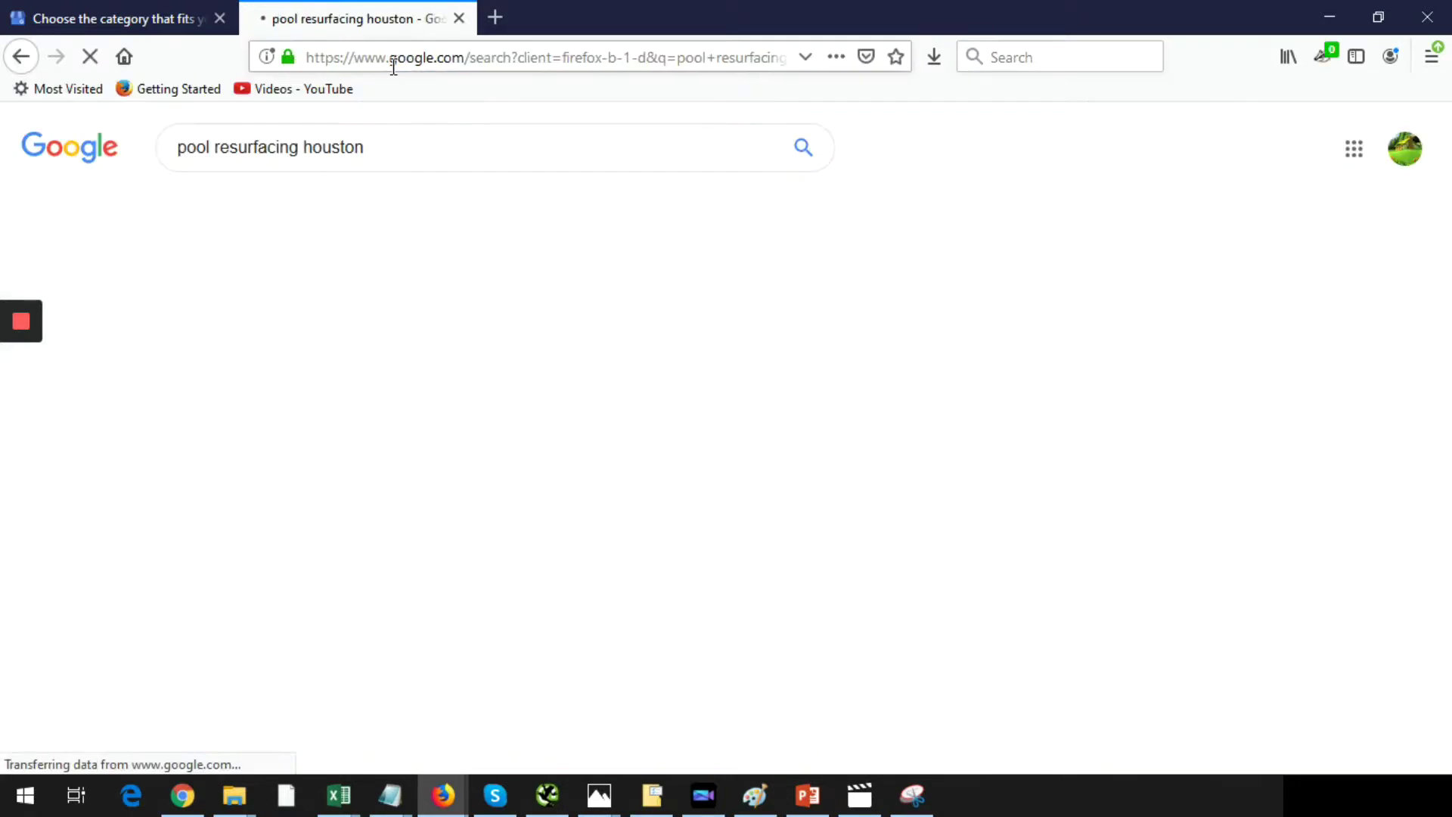
scroll(455, 339, "down", 8)
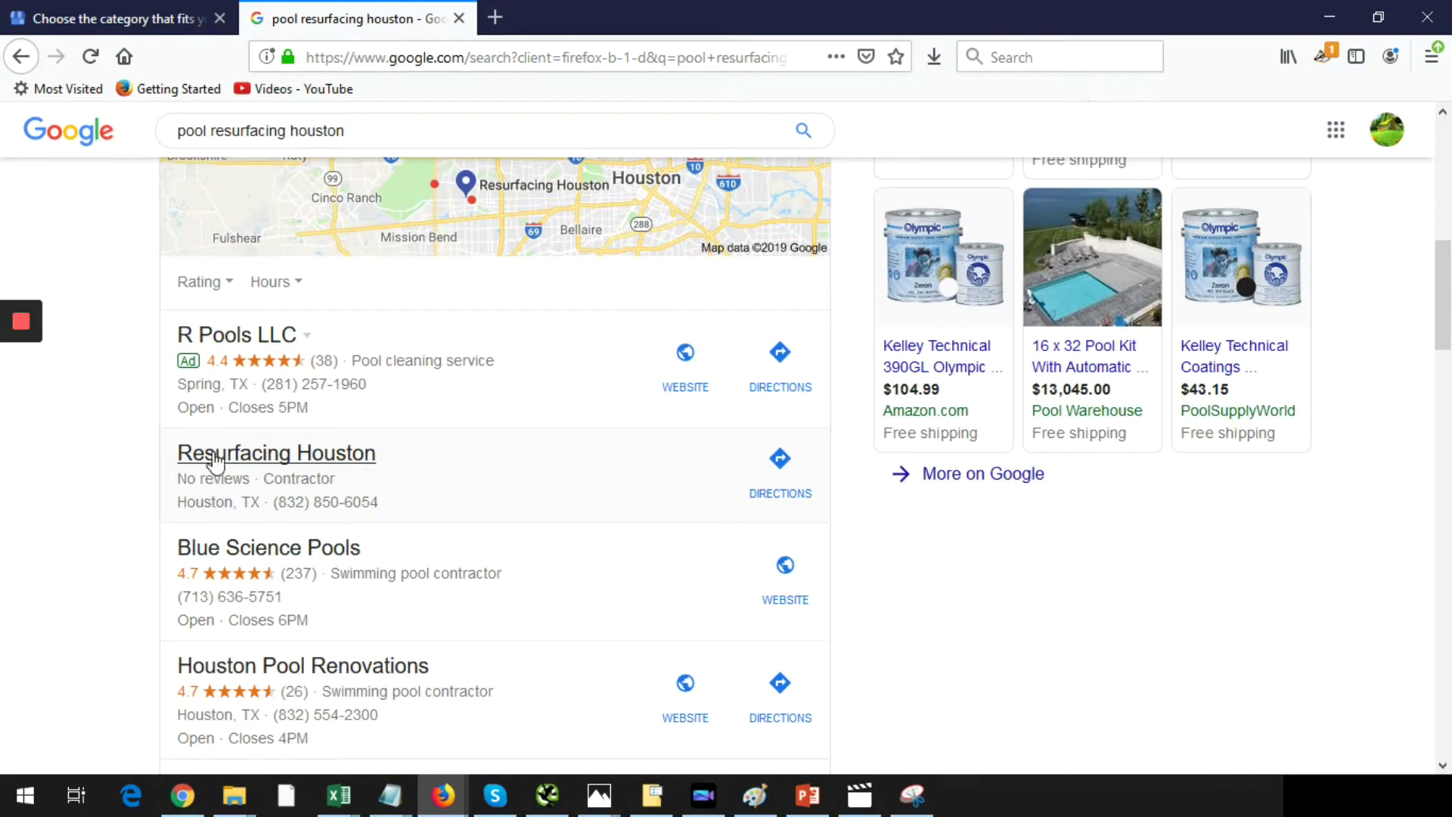
scroll(417, 558, "down", 2)
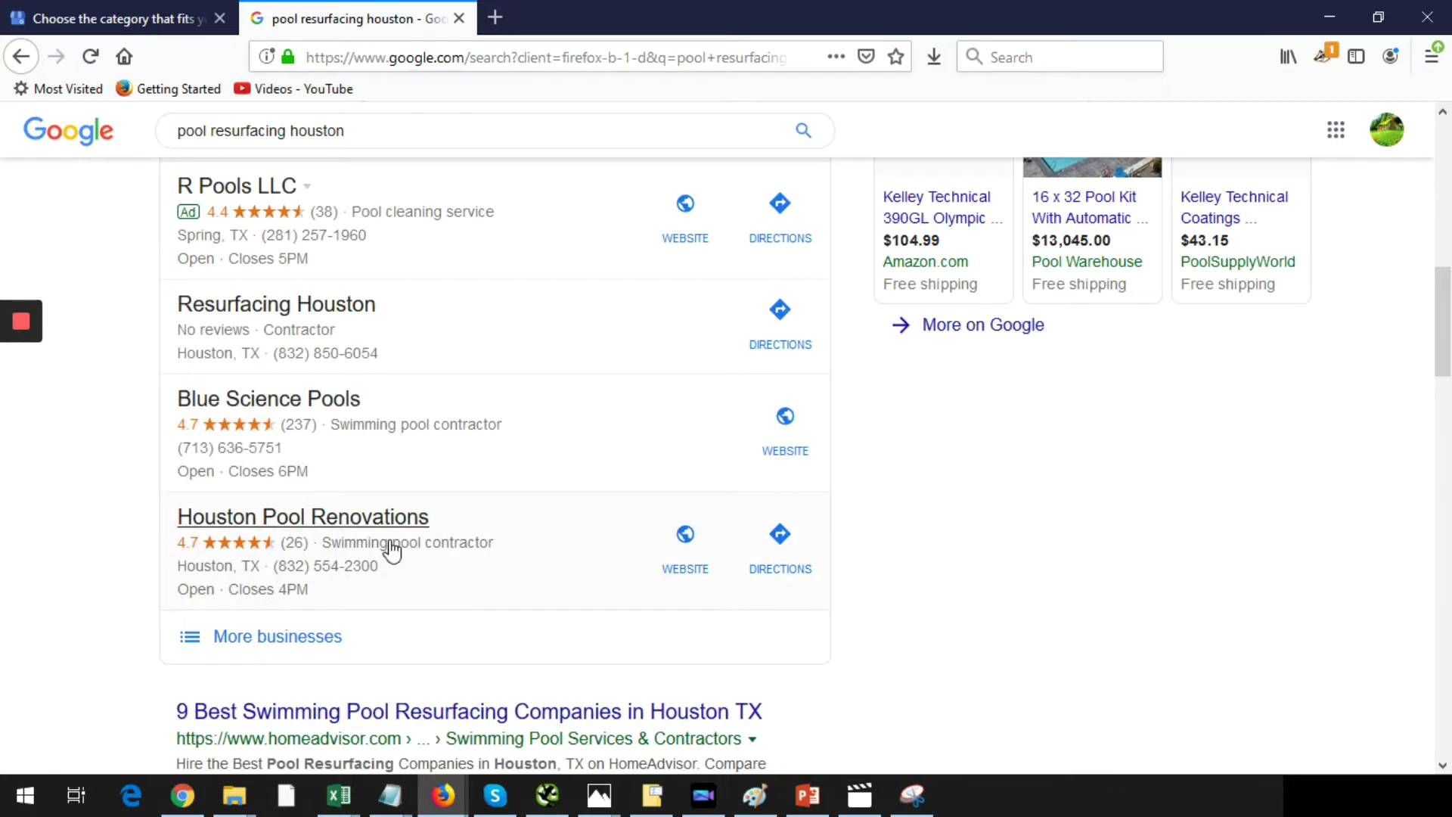
- Browse the full local pool business list, view JR Pool Plastering's details, then return to setup
left_click(278, 636)
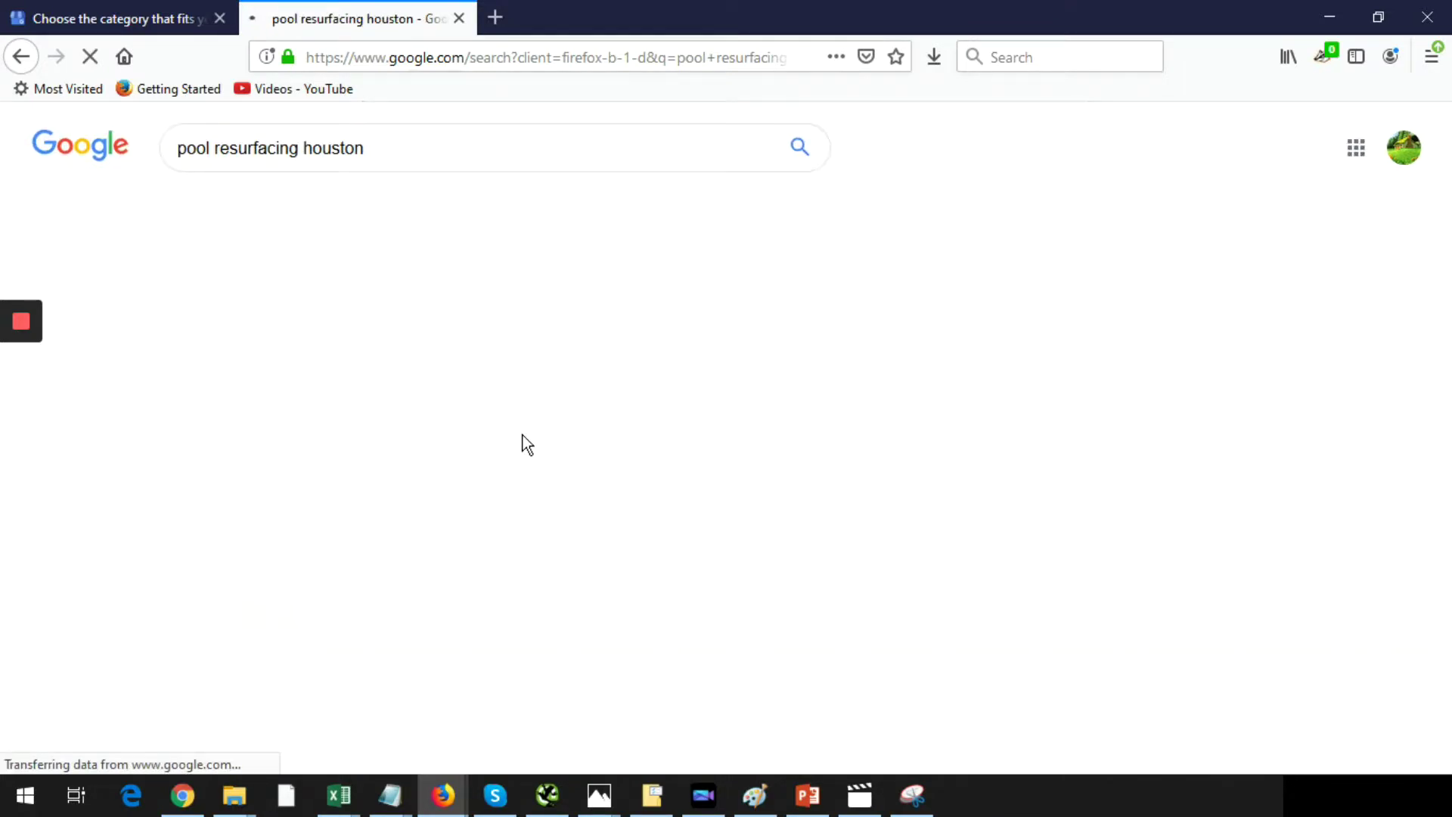
scroll(279, 492, "down", 4)
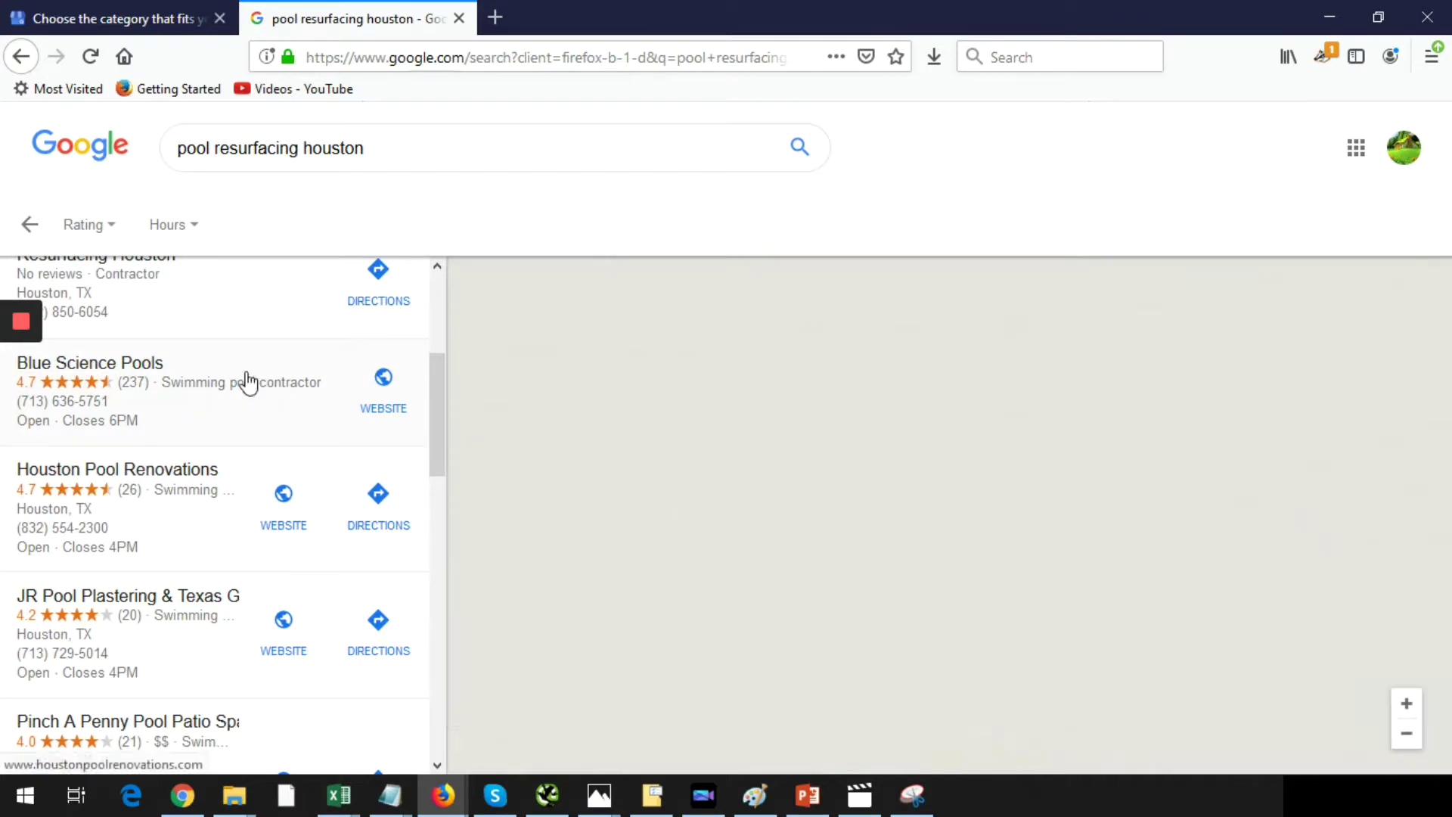
scroll(227, 530, "down", 3)
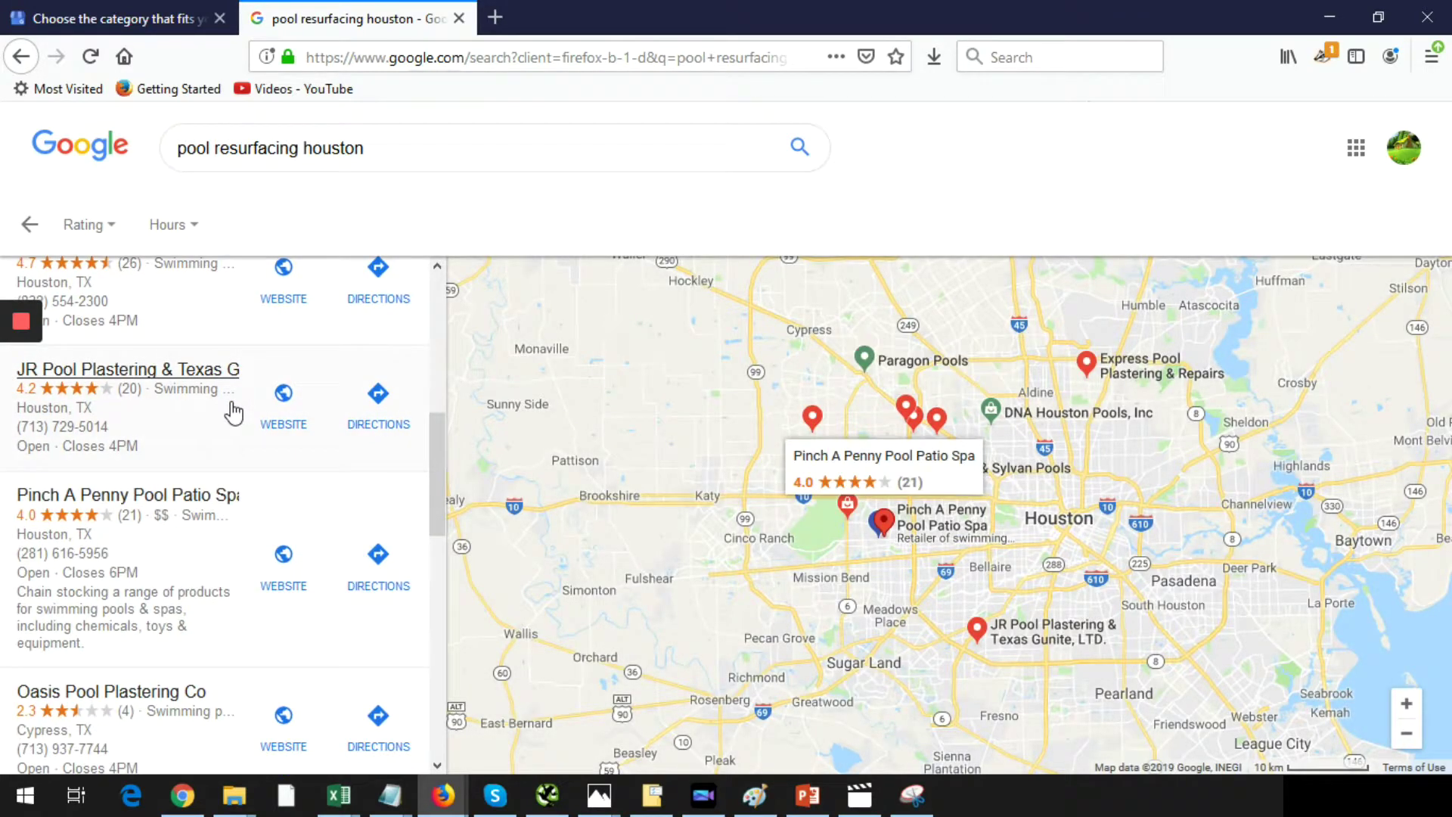
left_click(310, 423)
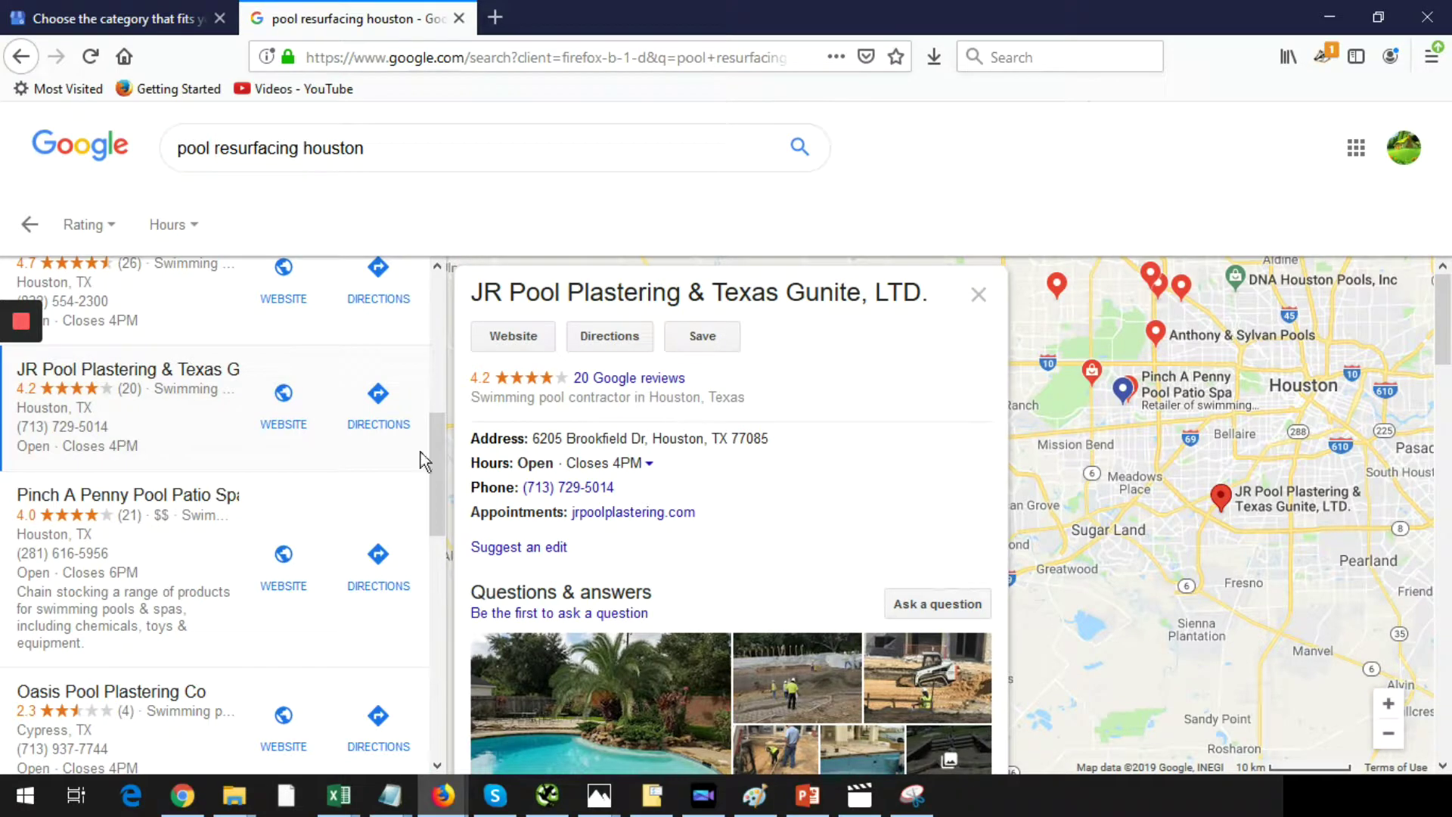
left_click(153, 19)
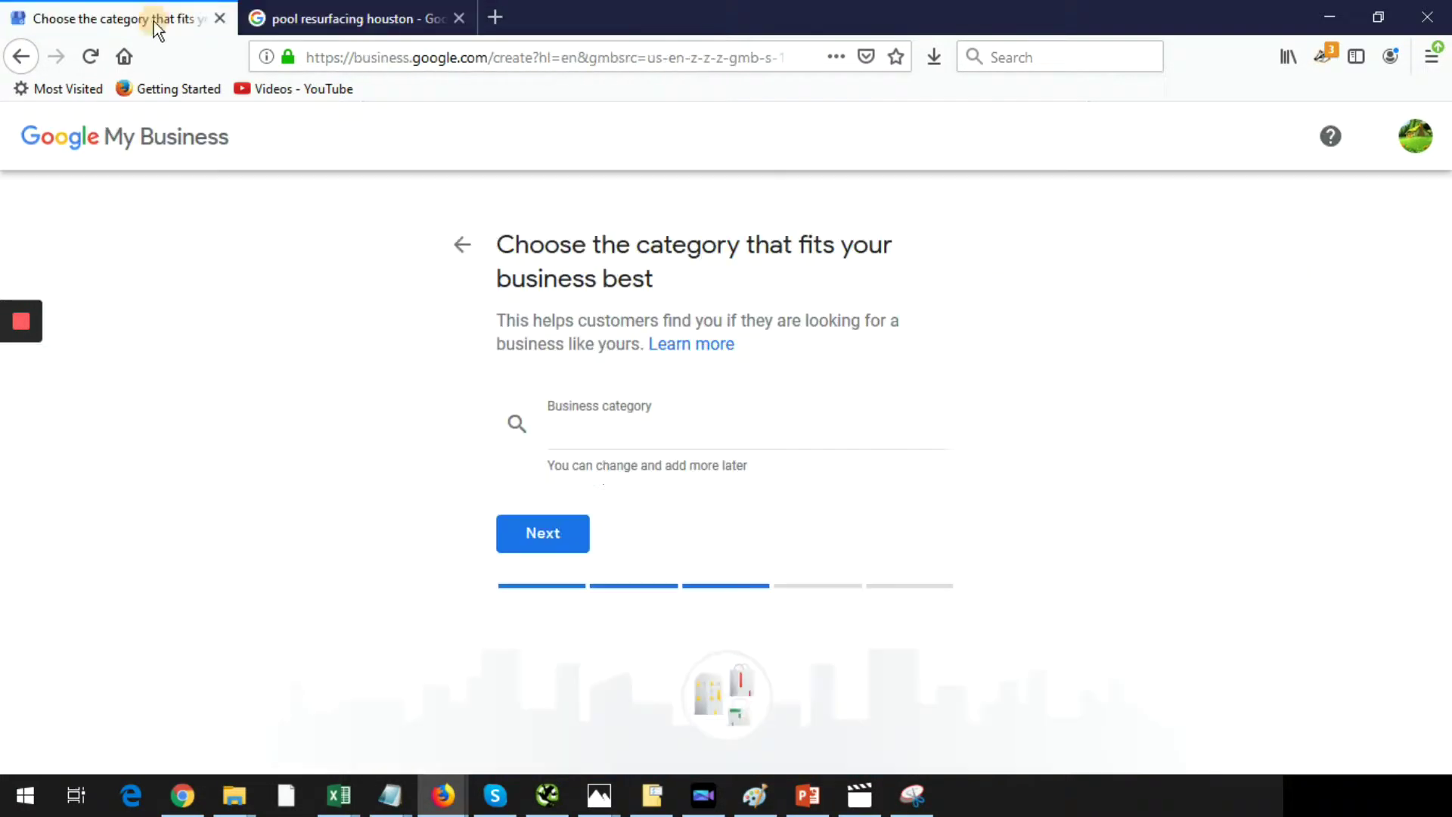
left_click(597, 435)
type("swi")
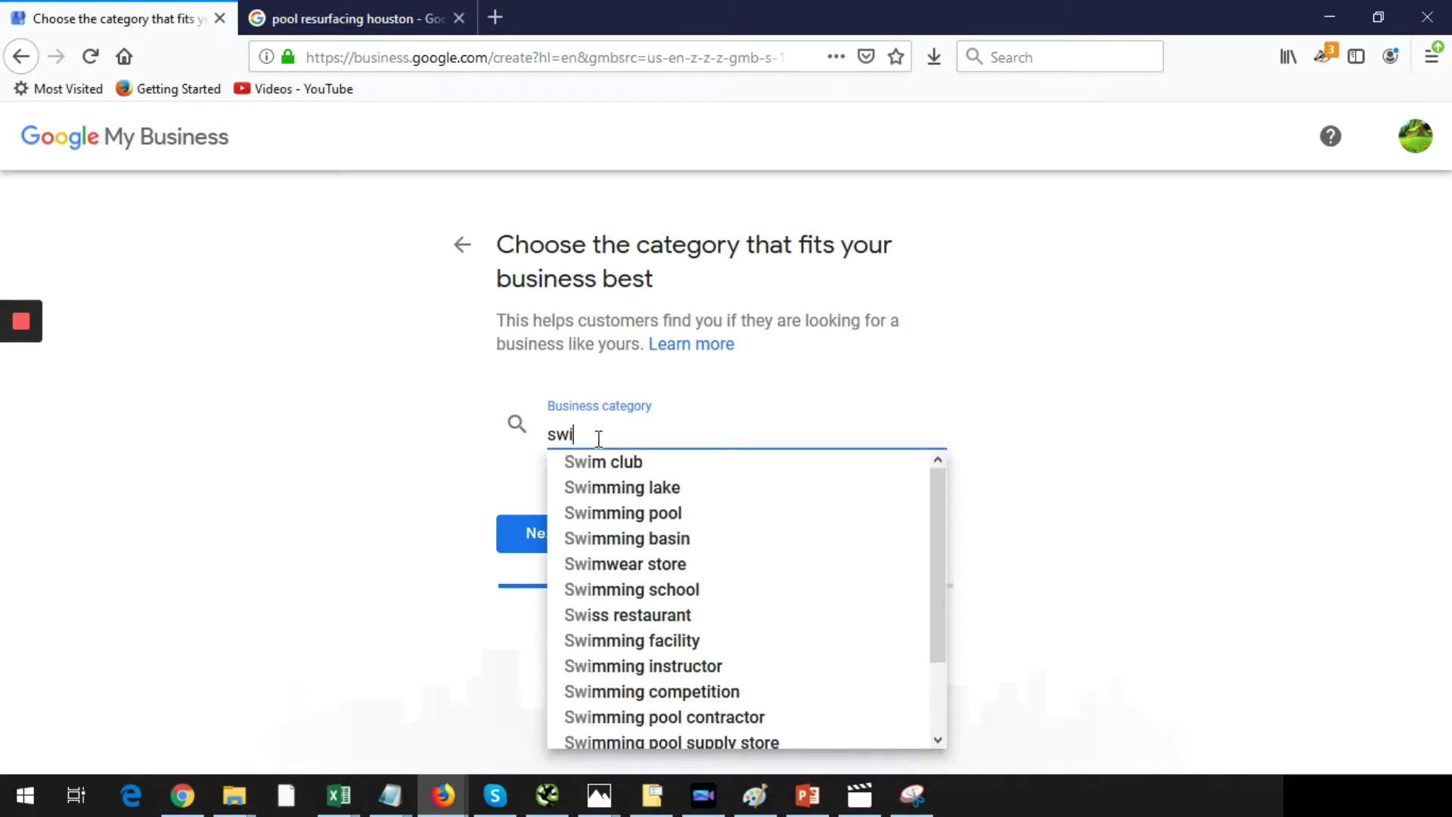
type("mming pool")
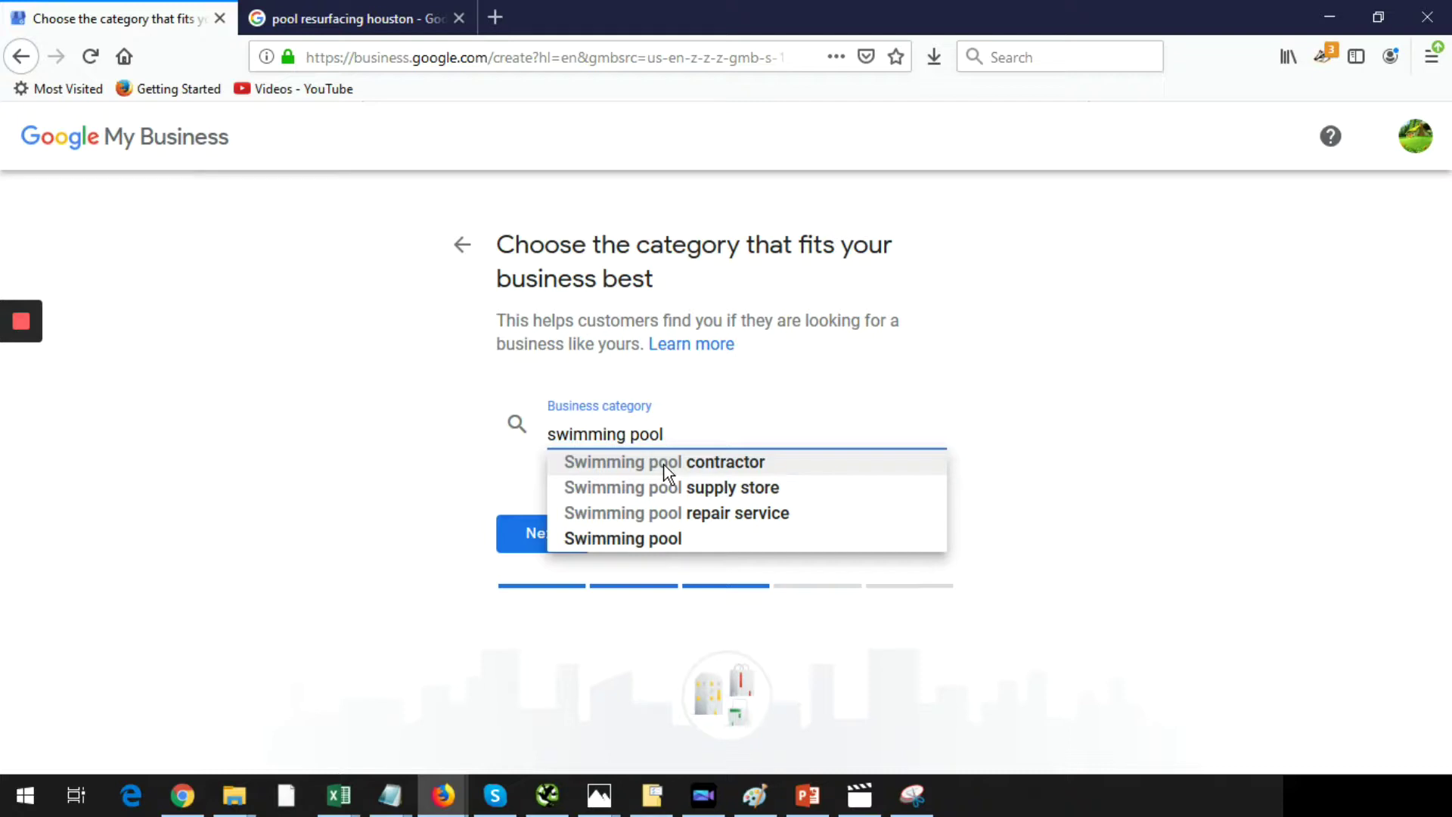
triple_click(681, 432)
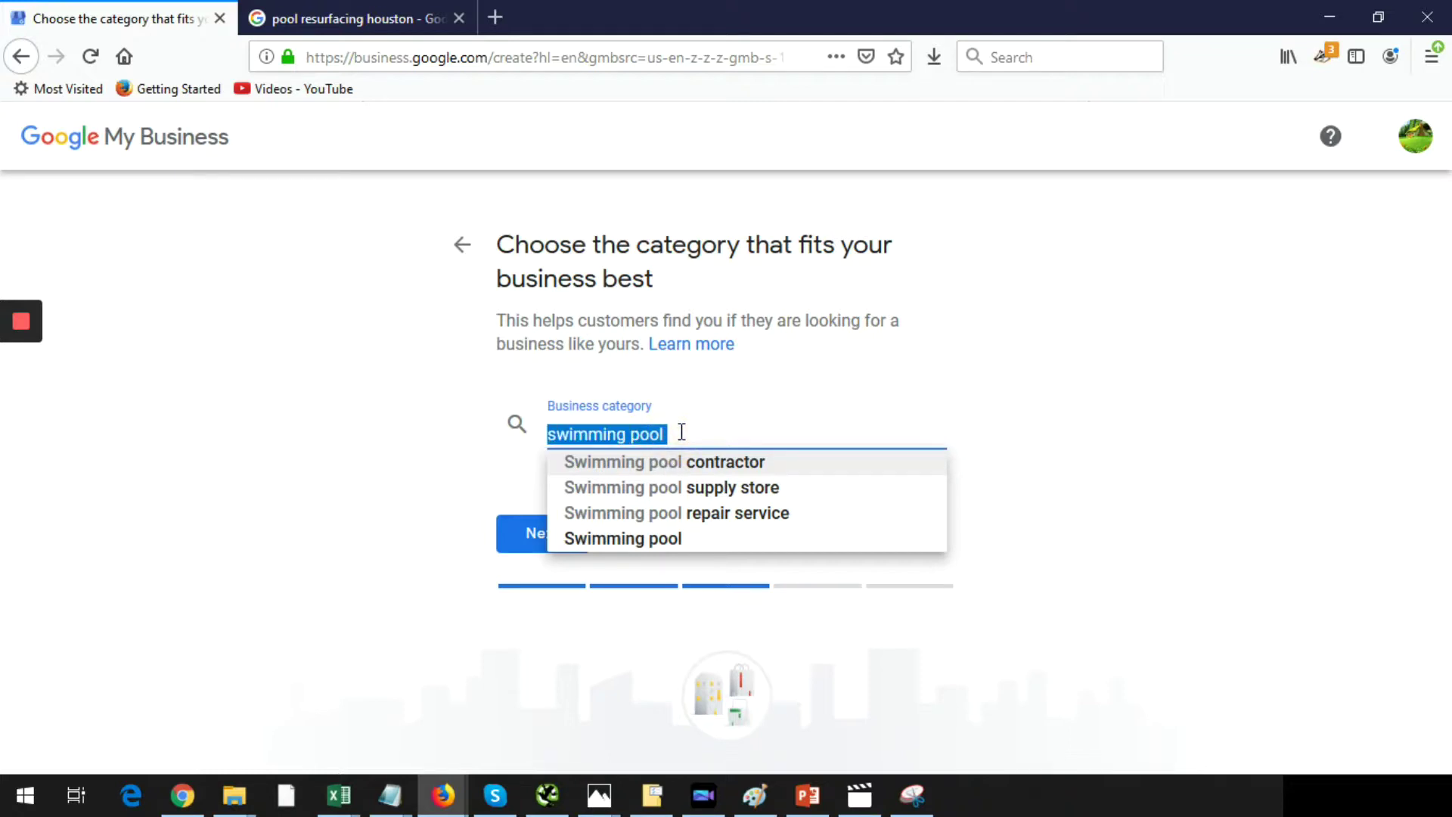
type("plumber")
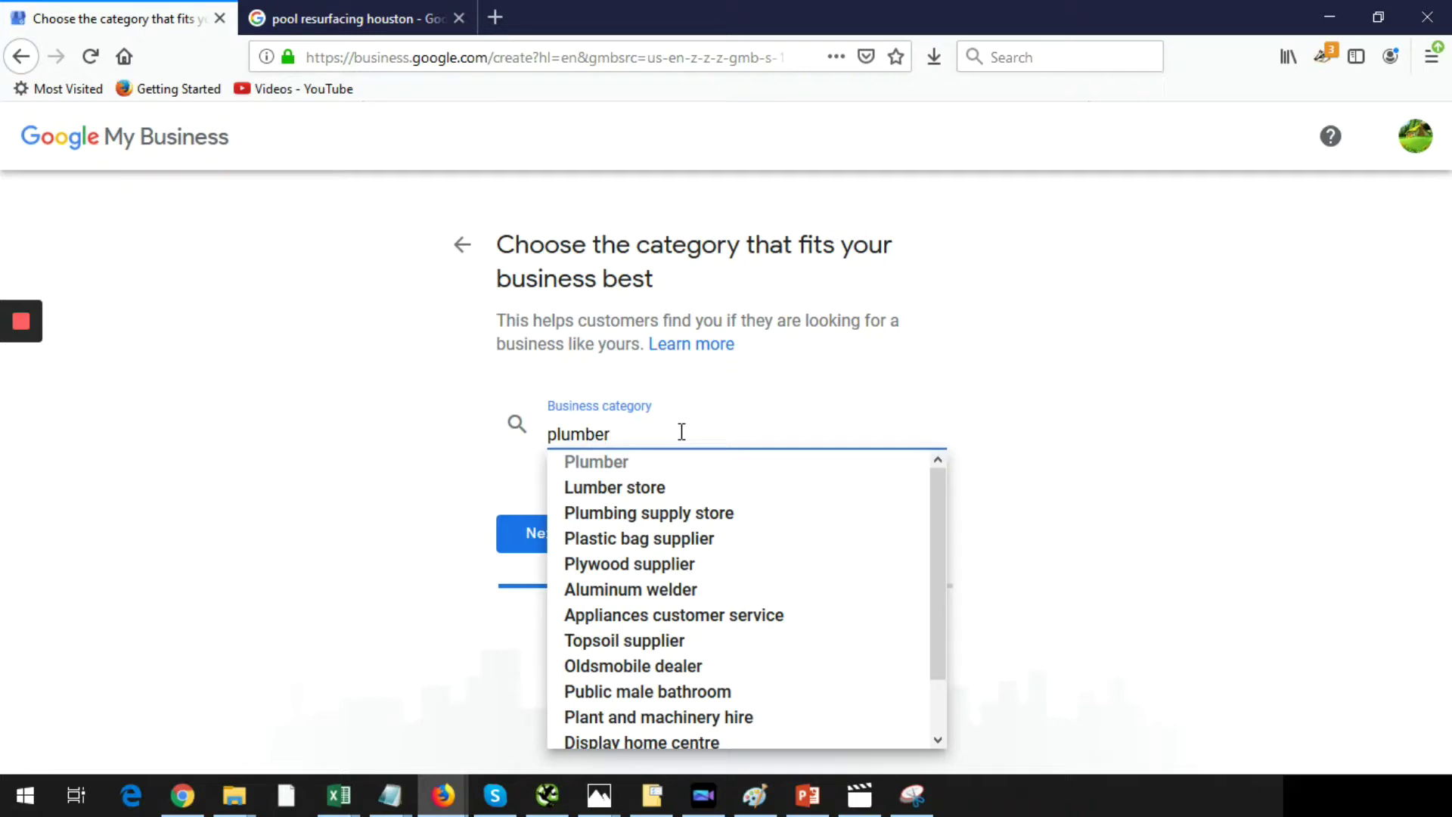
key("BackSpace")
key("BackSpace")
key("BackSpace")
key("BackSpace")
key("BackSpace")
key("BackSpace")
key("BackSpace")
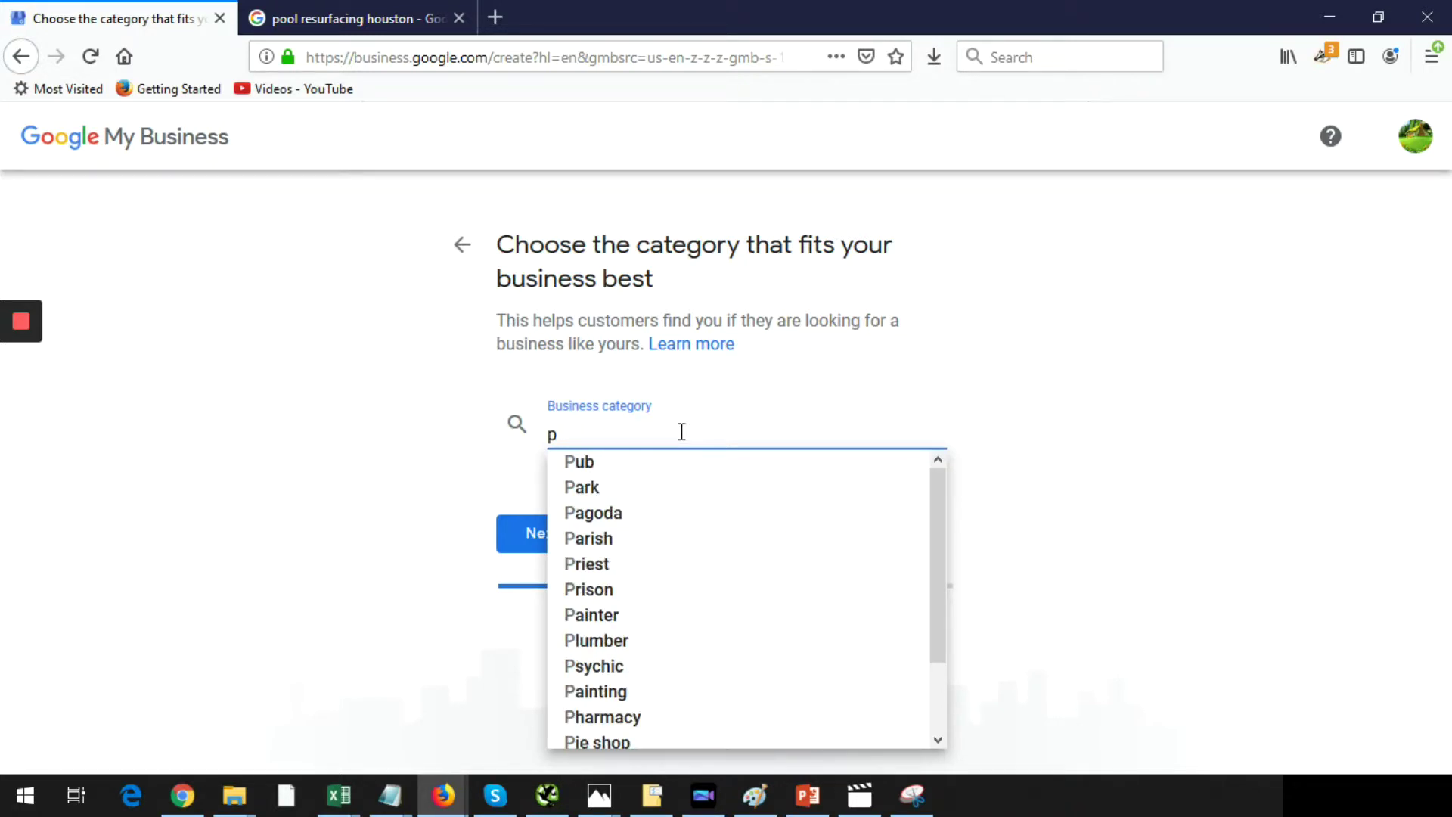
type("lawyer")
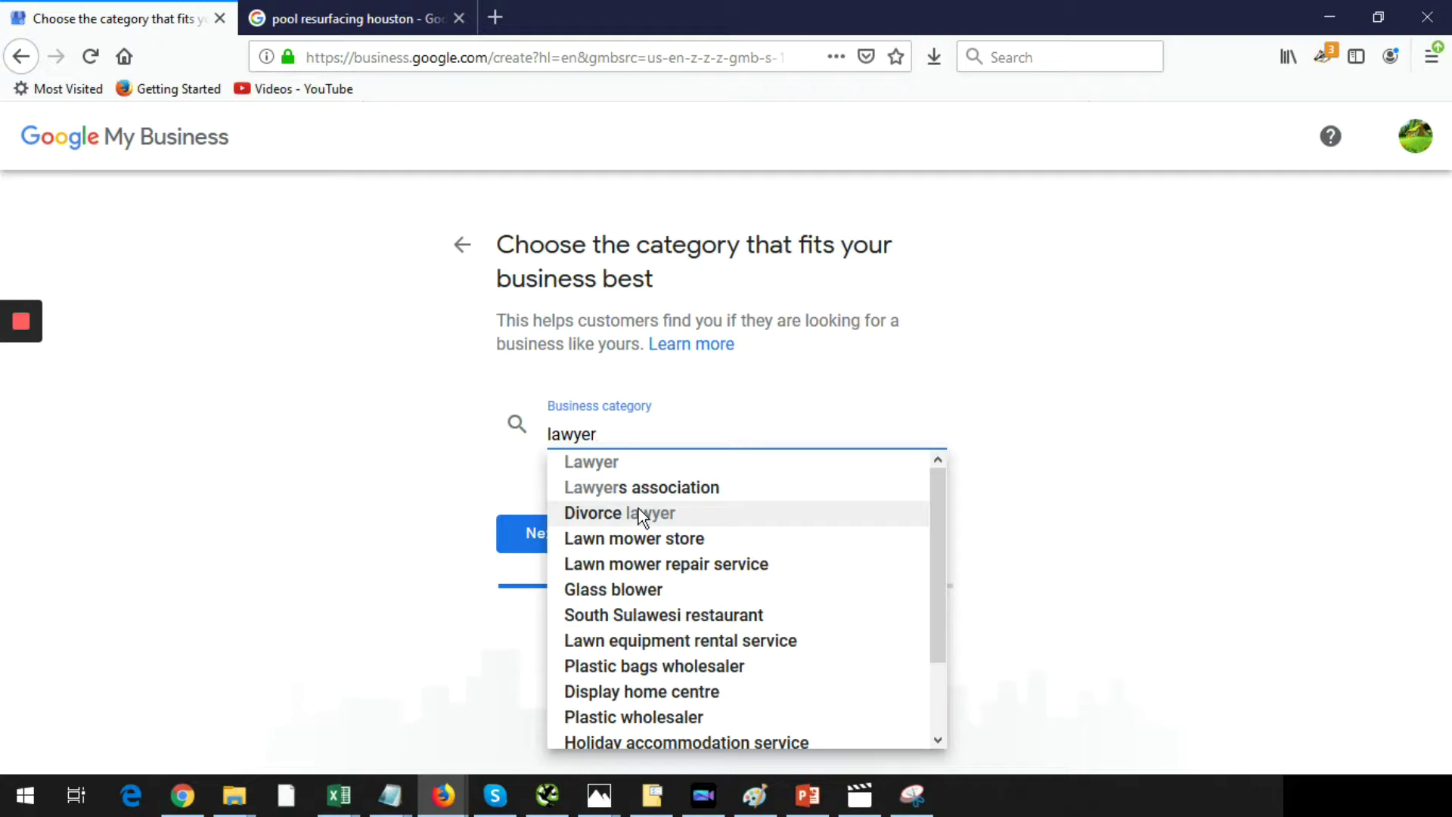
key("BackSpace")
key("BackSpace")
key("BackSpace")
key("BackSpace")
key("BackSpace")
key("BackSpace")
type("cust")
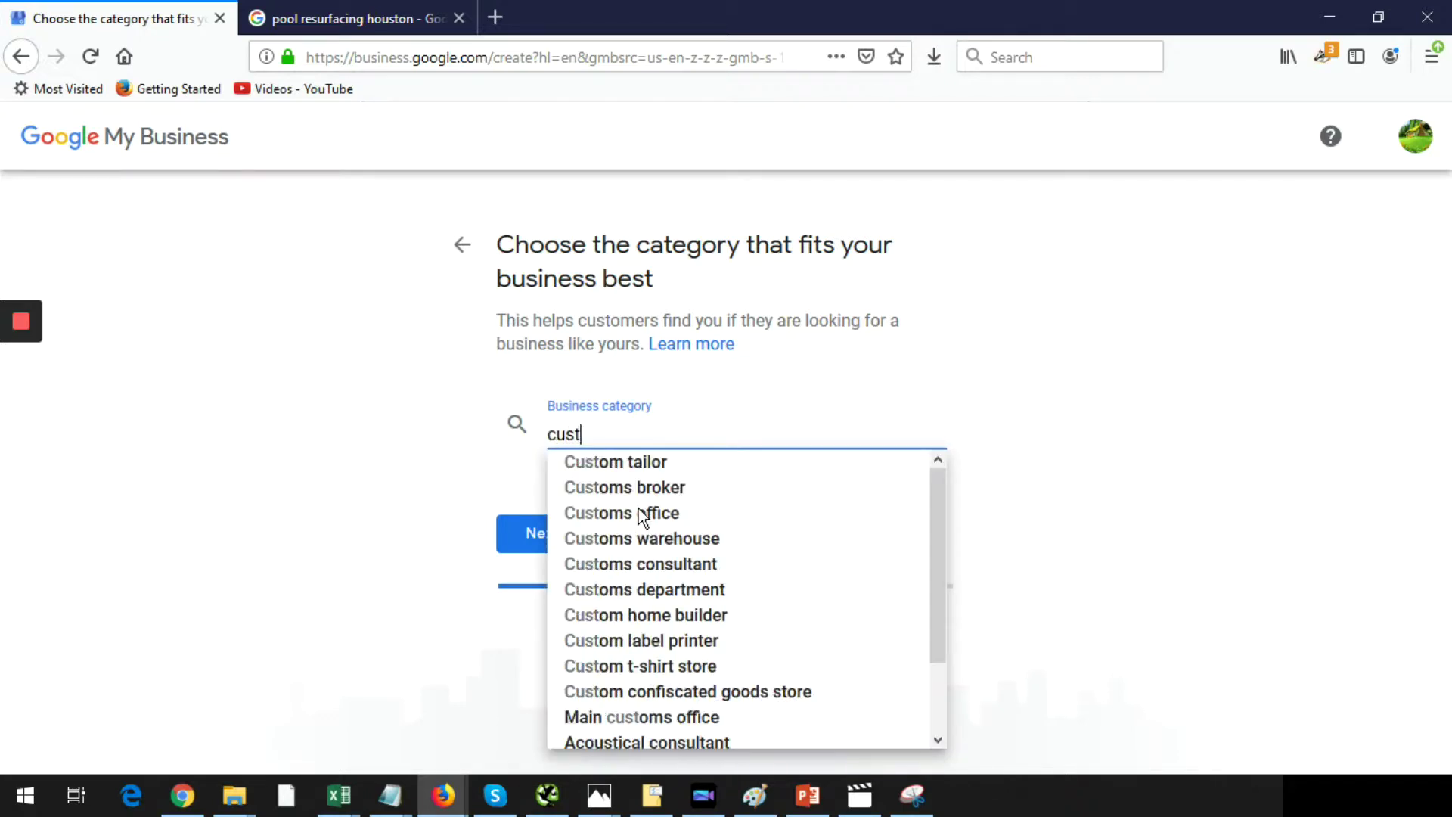
type("ody la")
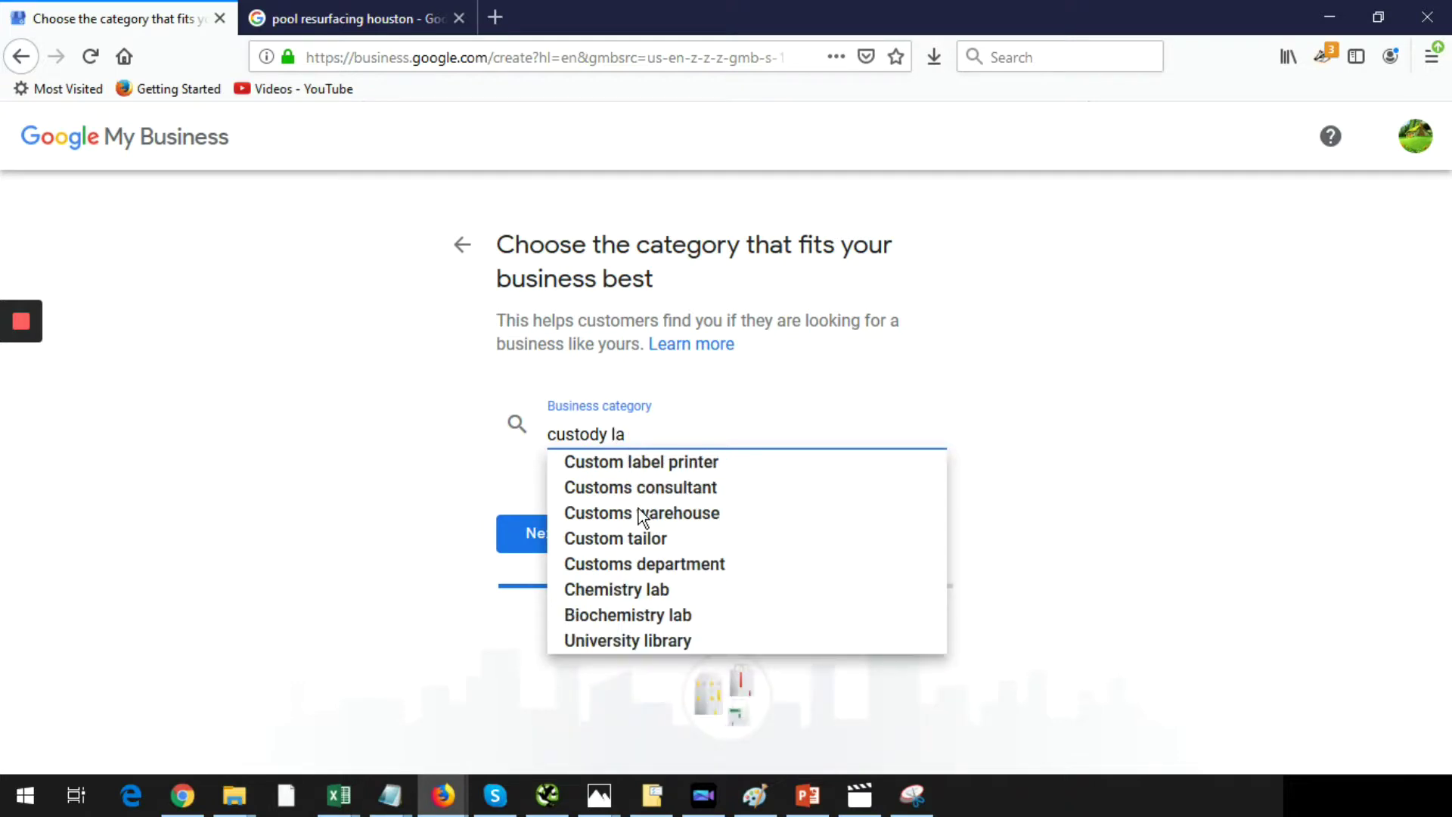
key("BackSpace")
key("BackSpace")
key("BackSpace")
key("BackSpace")
key("BackSpace")
key("BackSpace")
key("BackSpace")
key("BackSpace")
key("BackSpace")
key("BackSpace")
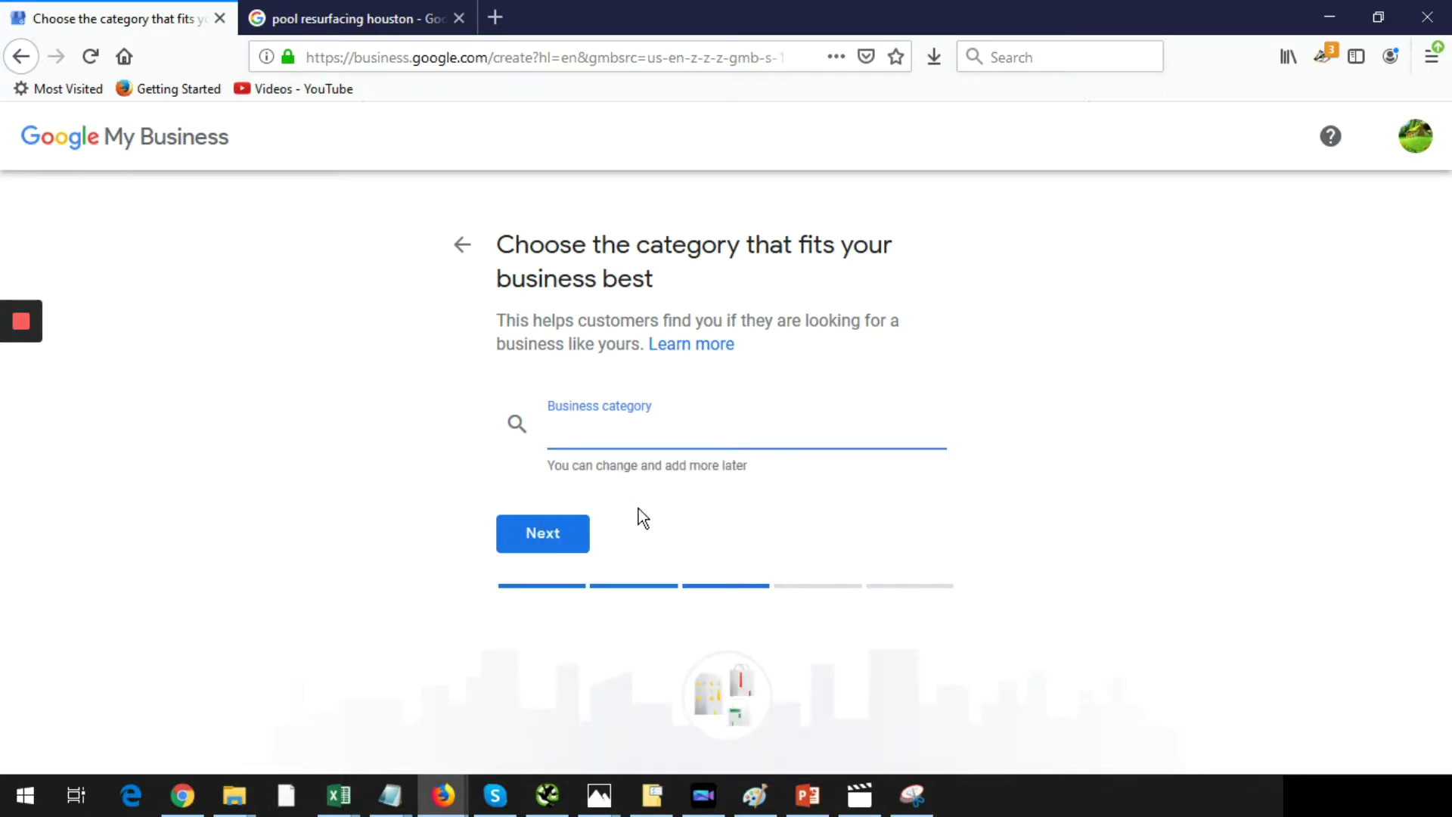
left_click(346, 18)
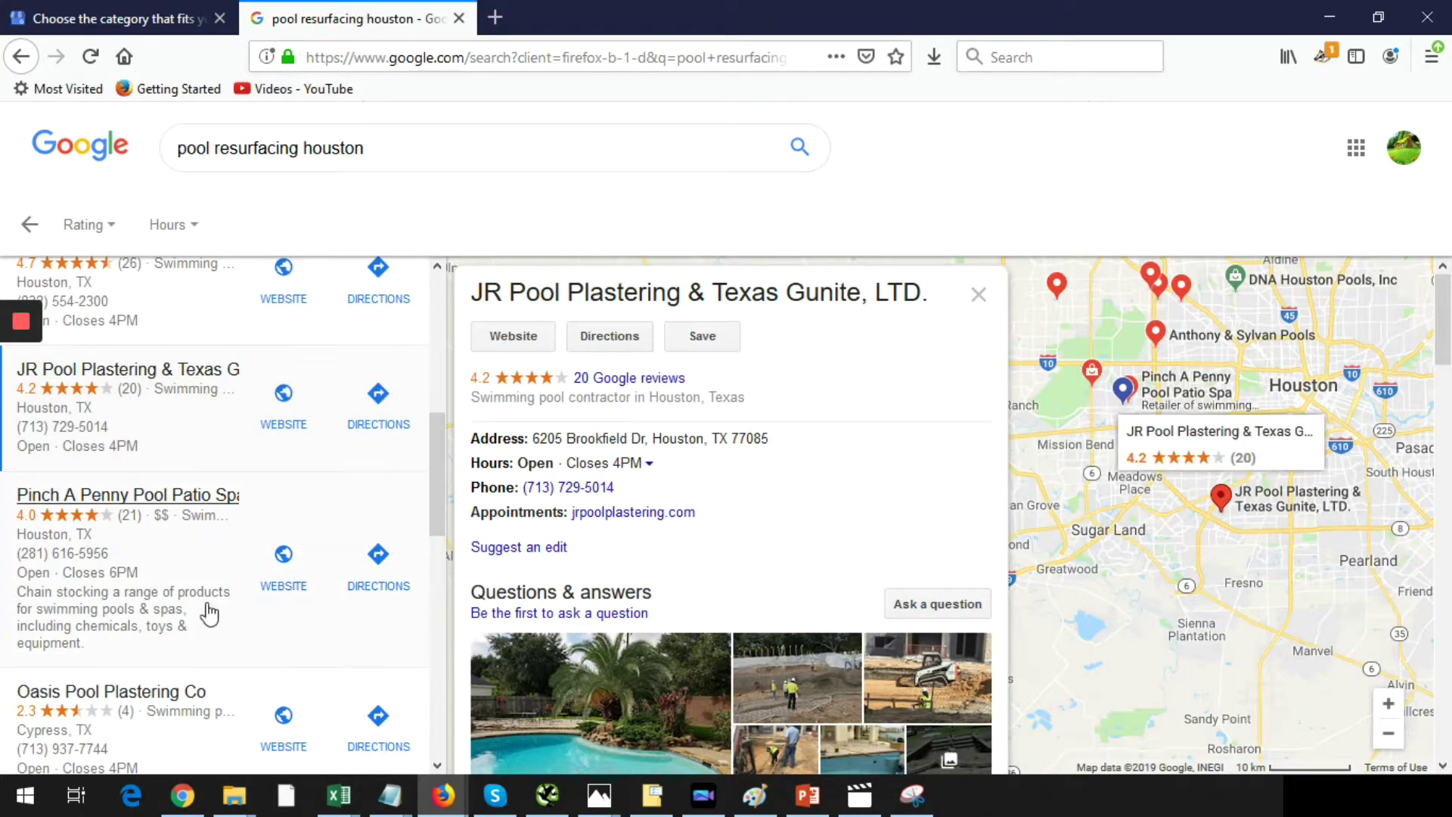
scroll(233, 560, "up", 3)
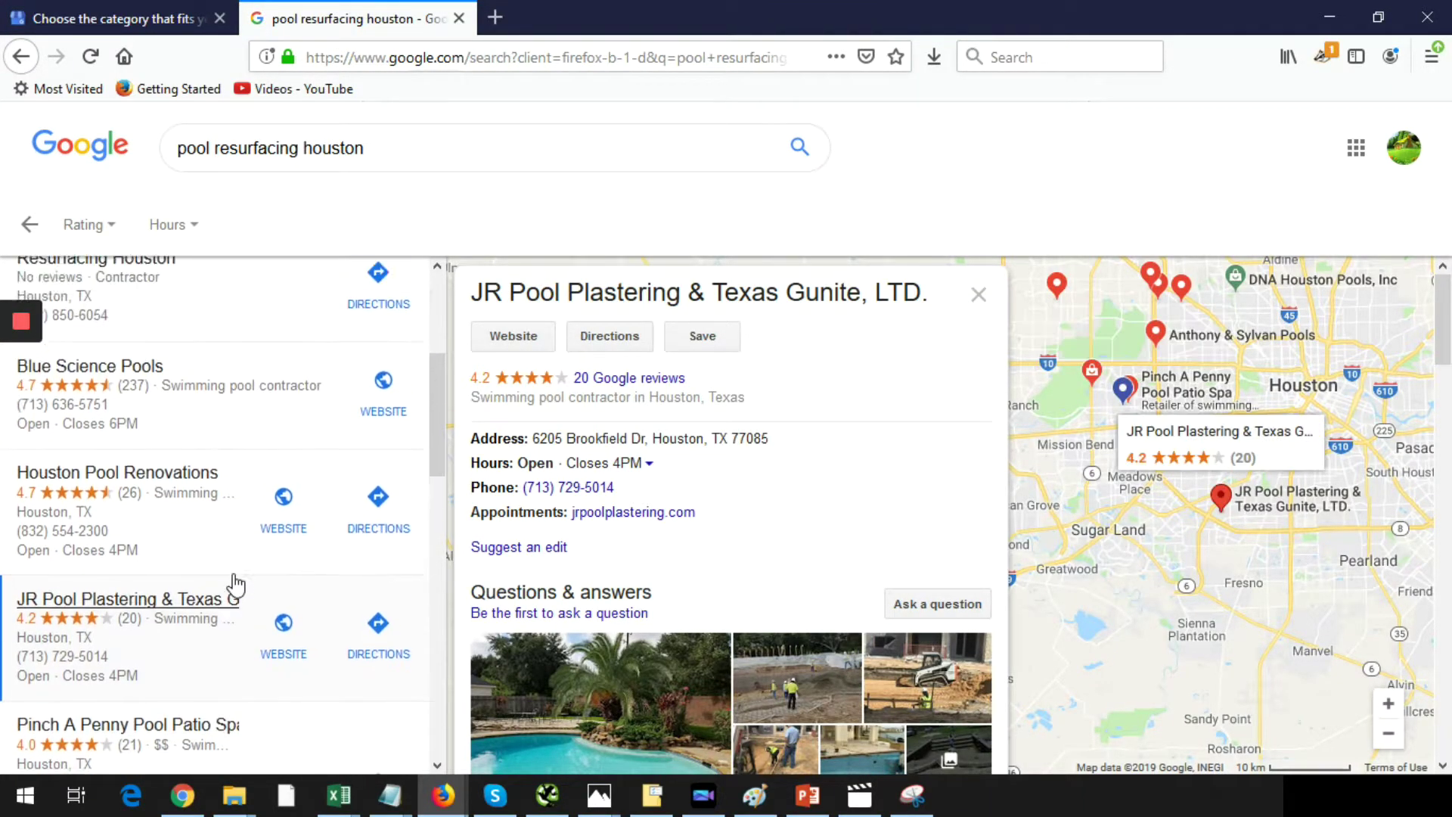
left_click(153, 18)
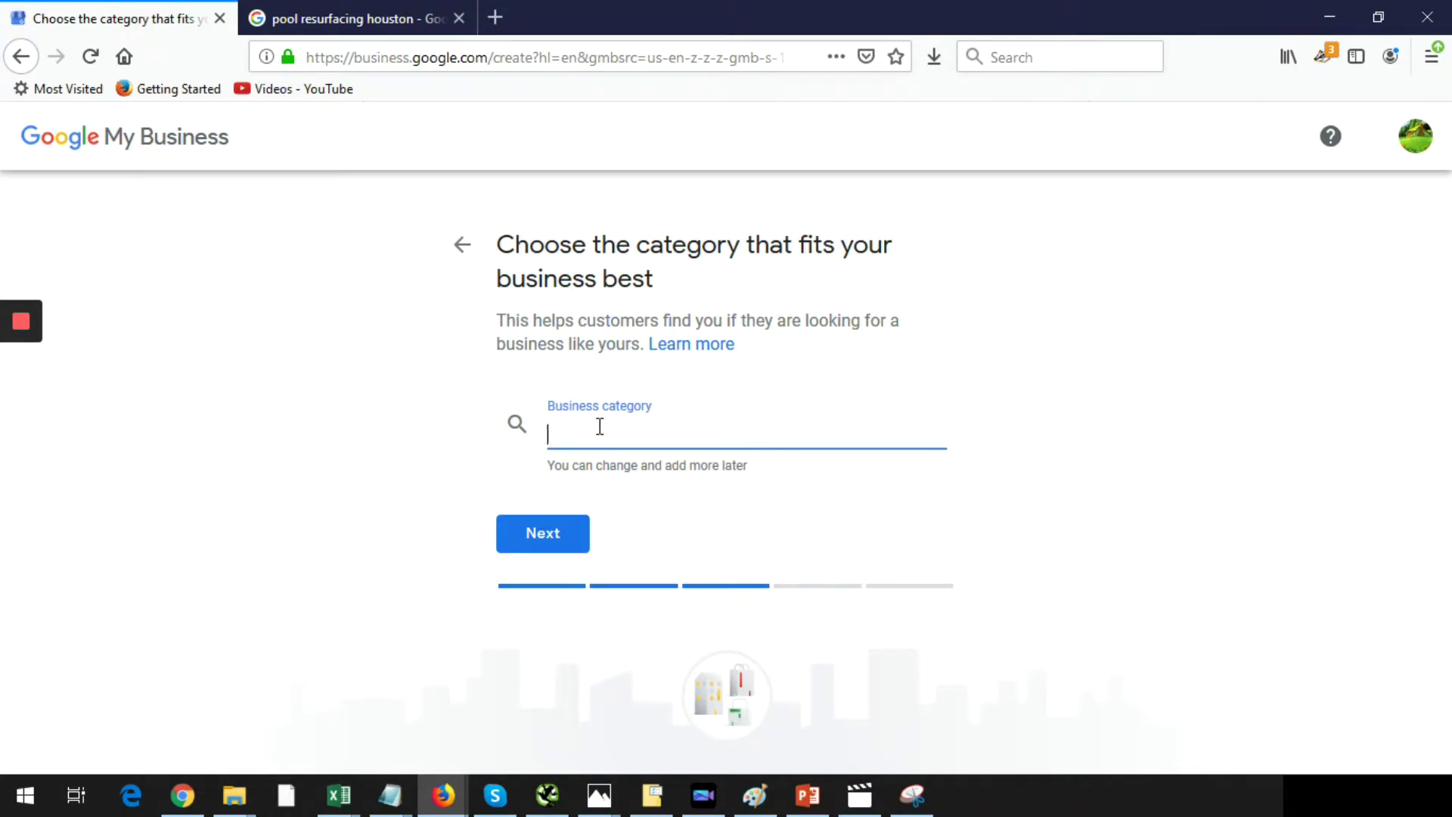
- Search 'swimming pool', choose Swimming pool contractor as the category, and continue
type("swimm")
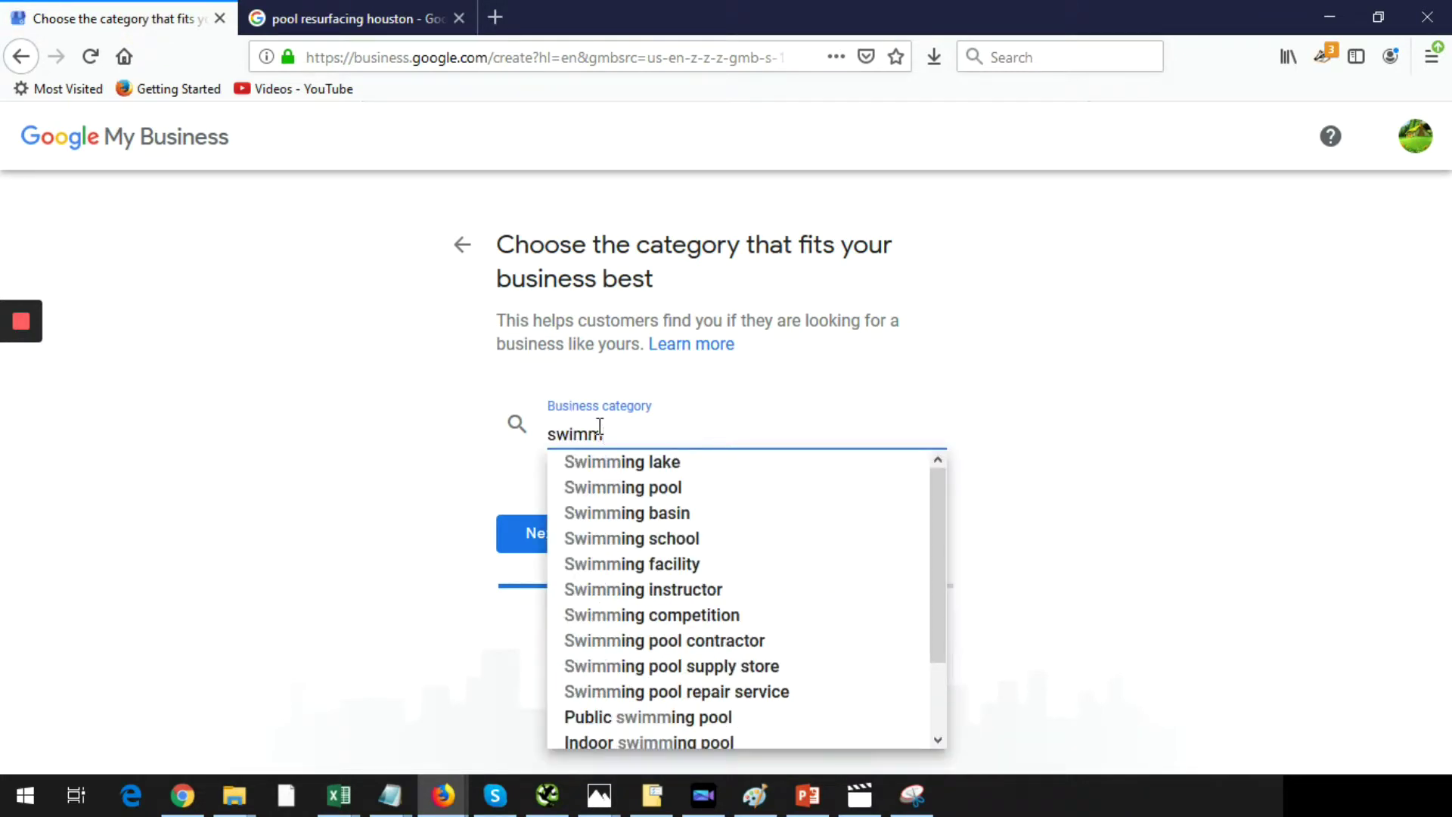
type("ing")
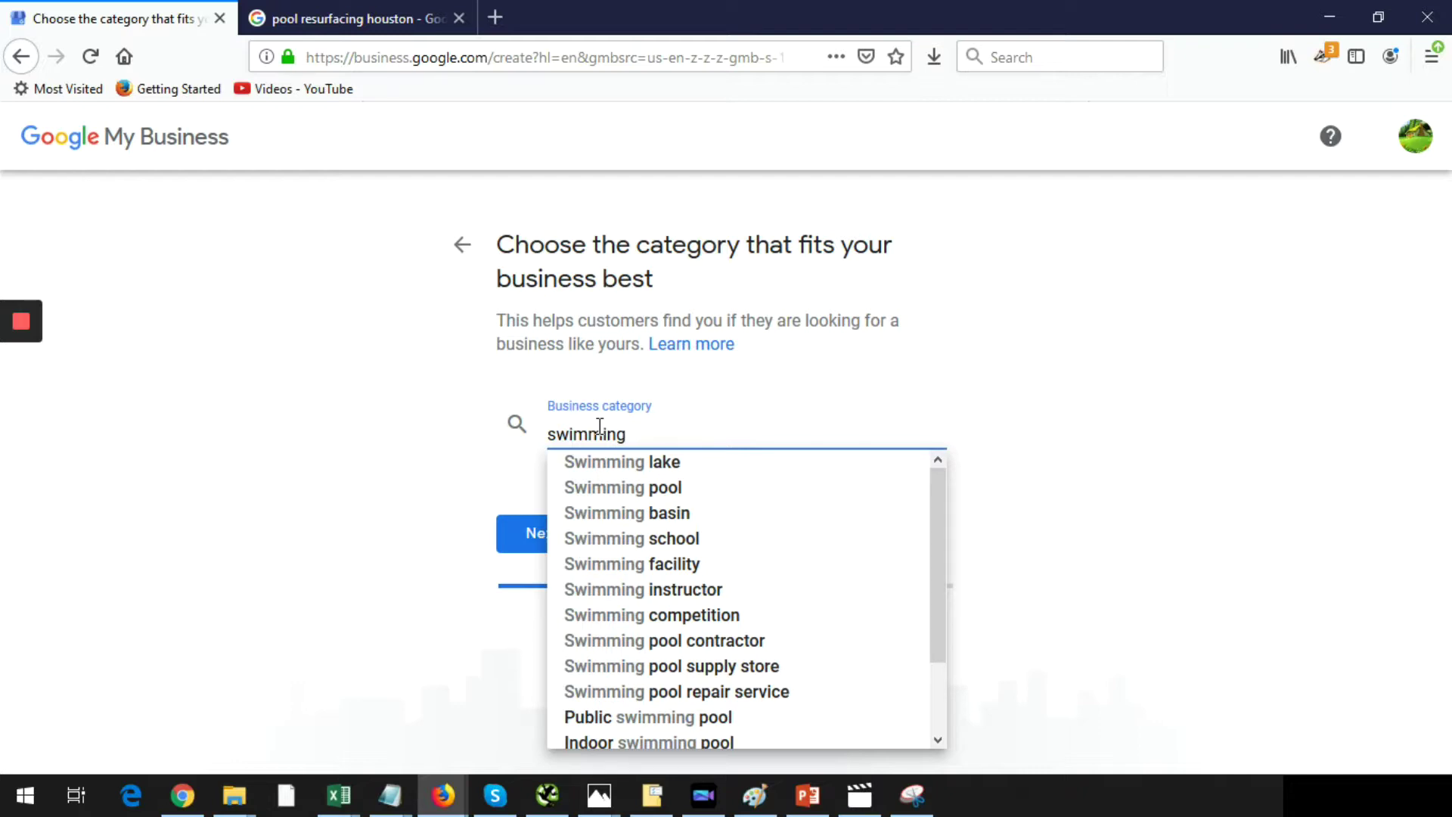
type(" pool")
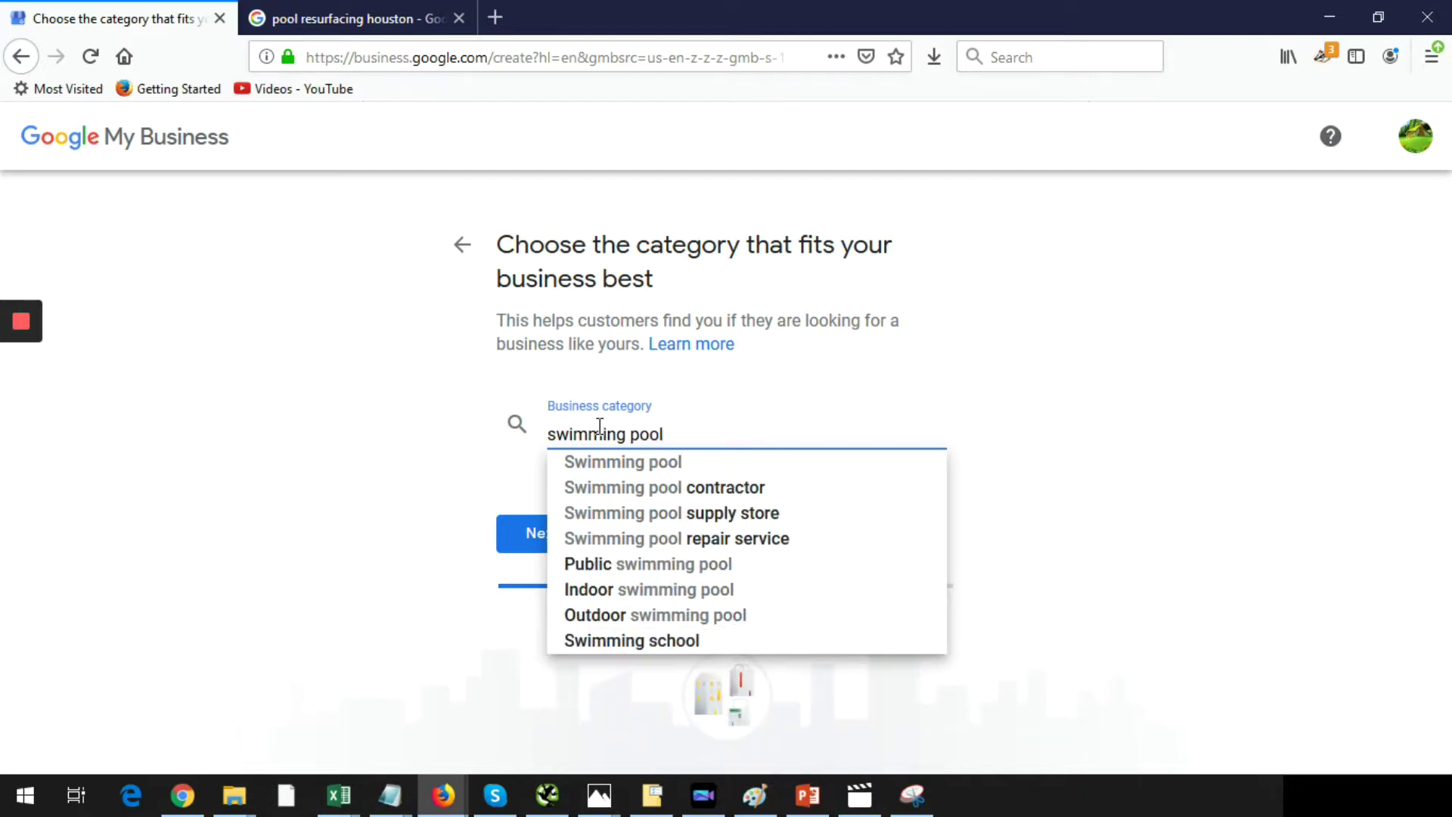
left_click(660, 487)
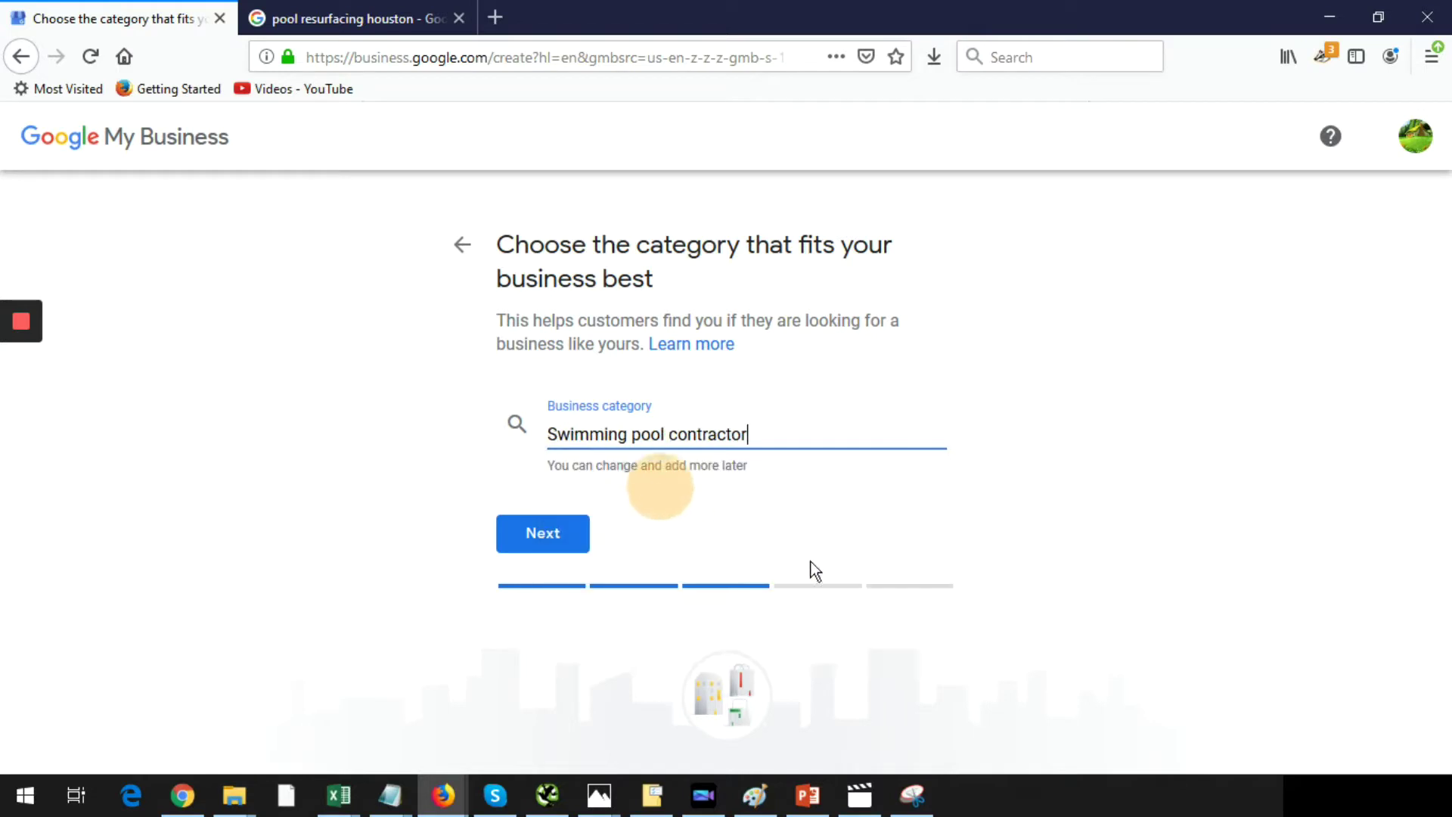
left_click(551, 541)
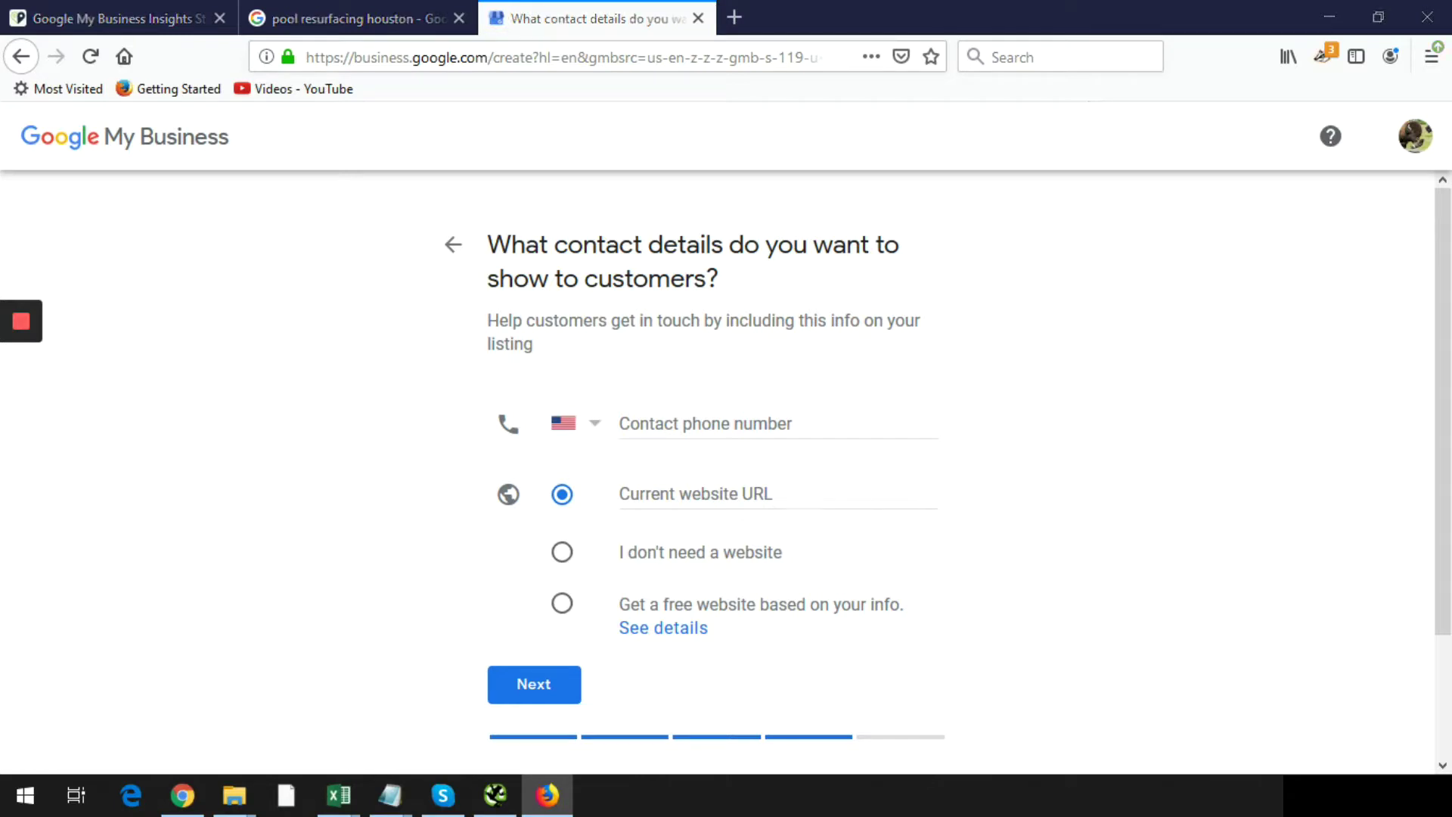
- Paste the business phone number into the contact phone field
key("alt+Tab")
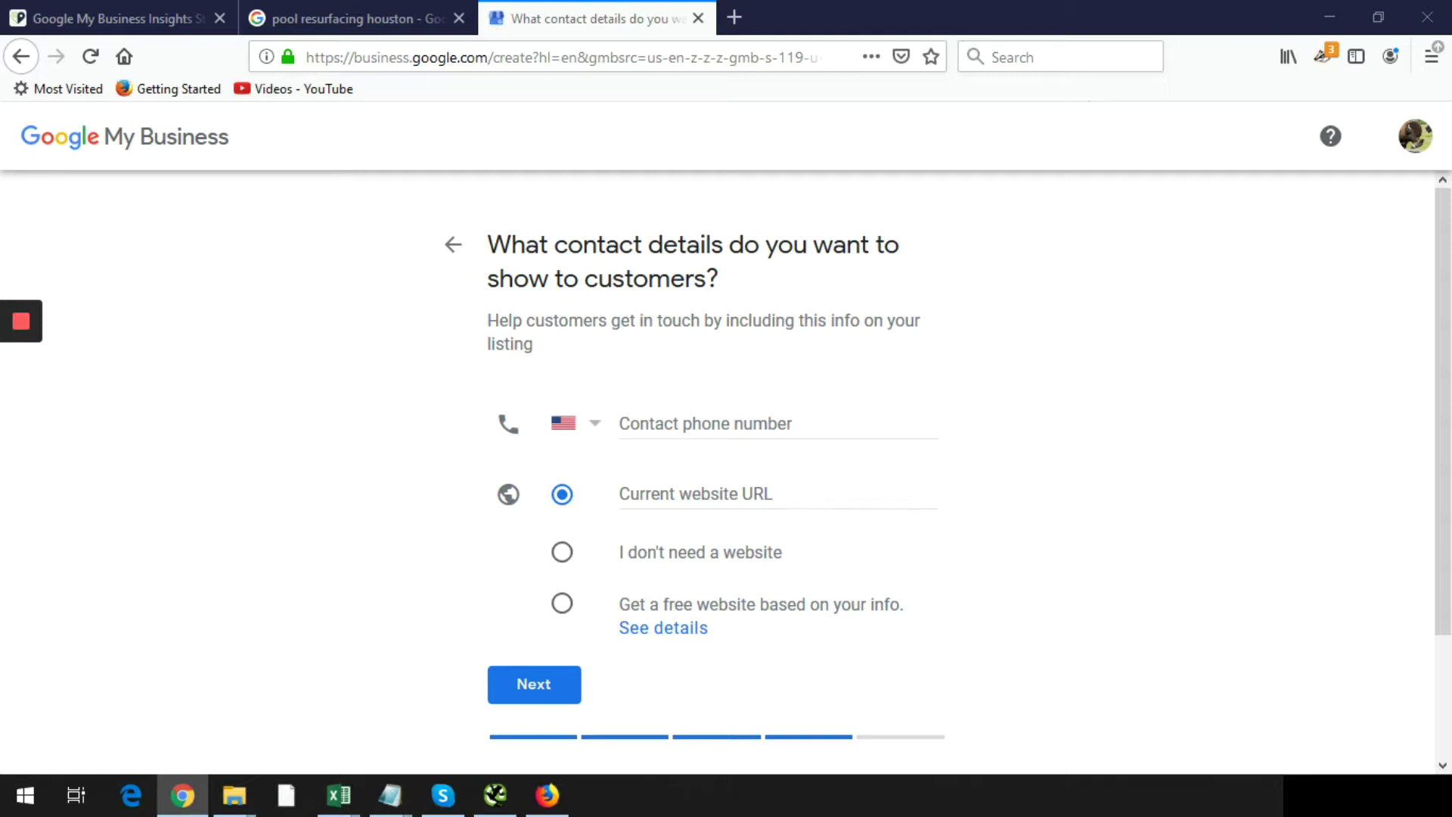
left_click(728, 413)
key("ctrl+v")
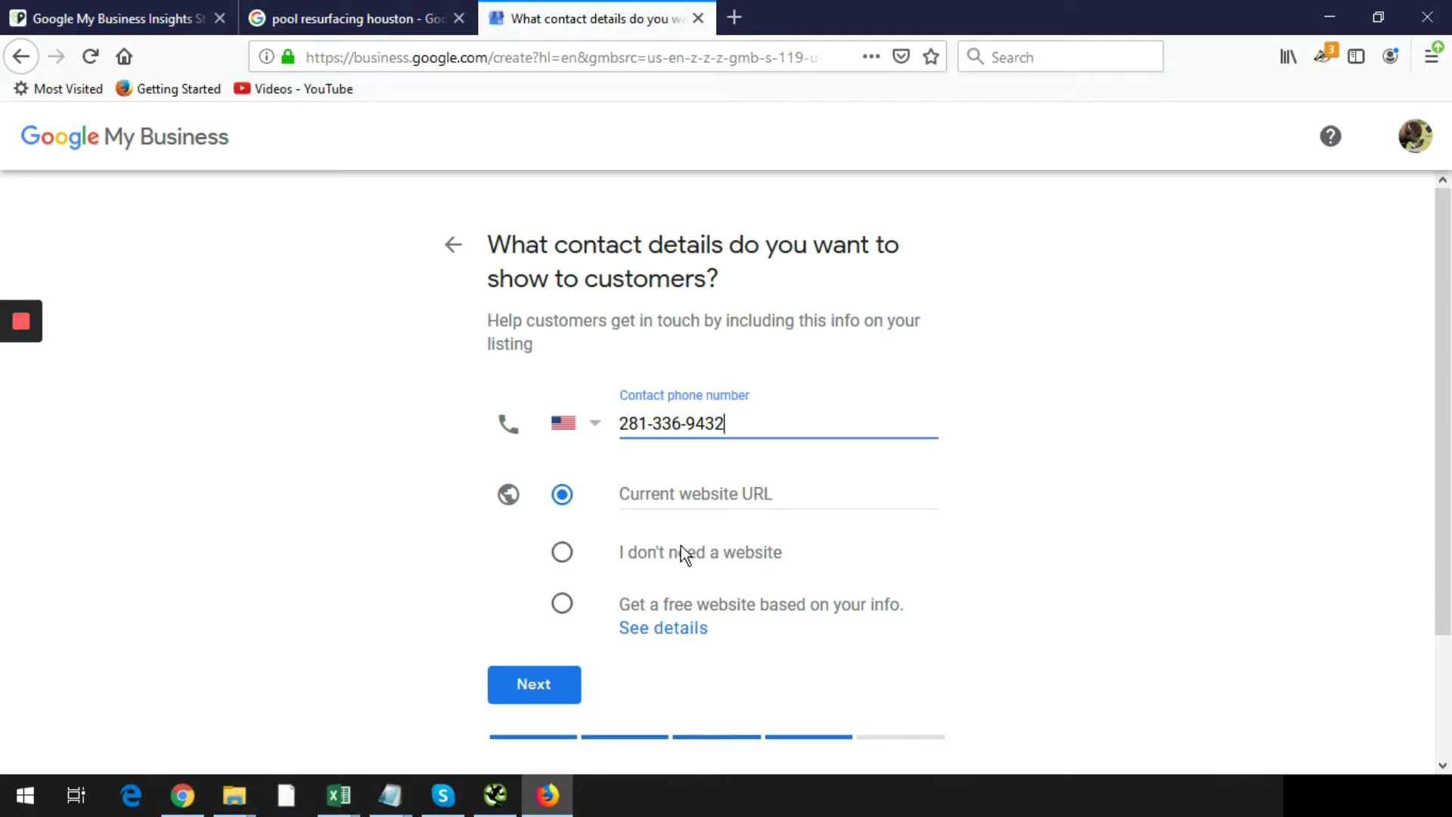
- Request the free website built from the listing and continue to the final step
scroll(1014, 622, "down", 1)
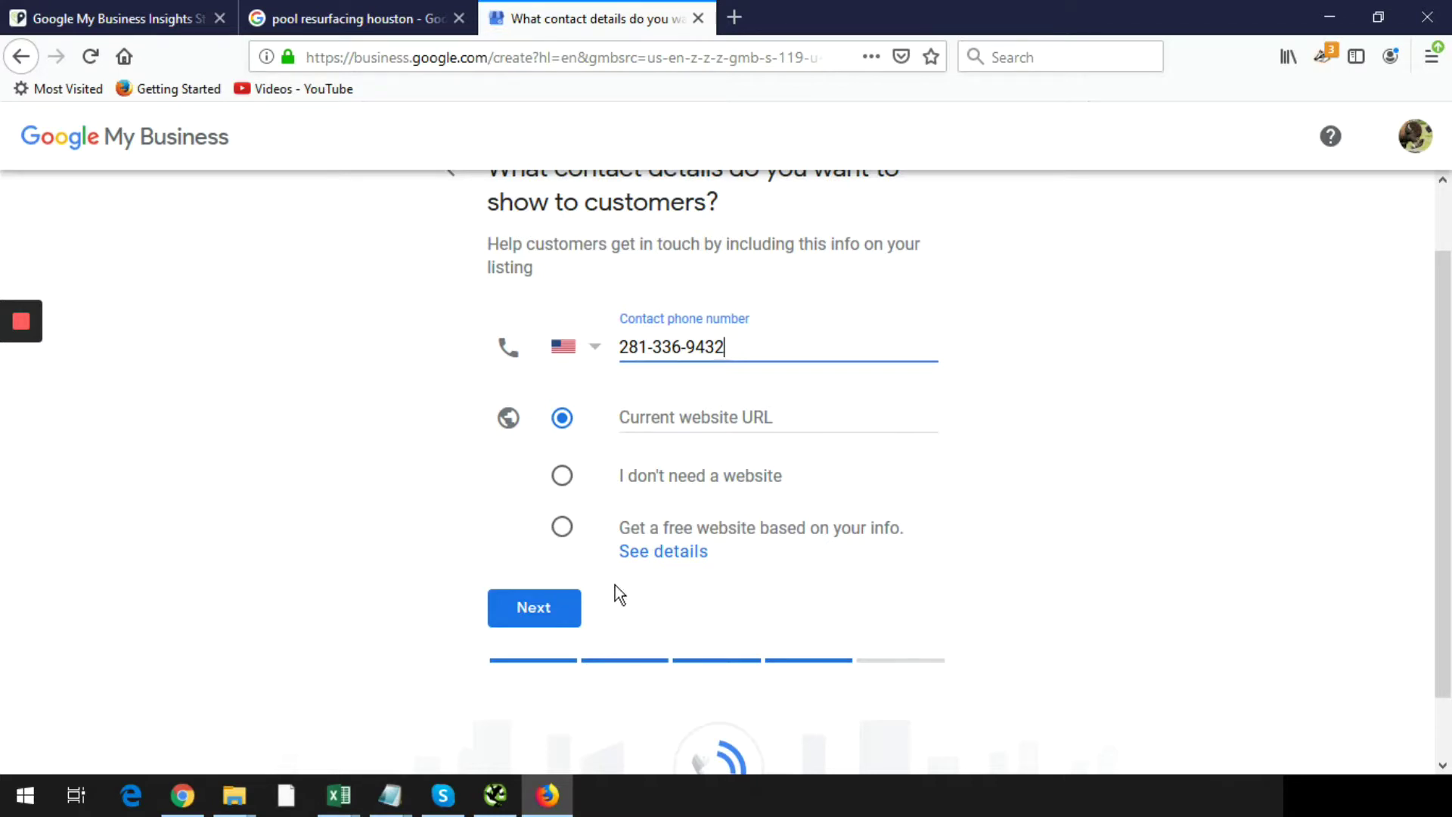
left_click(563, 530)
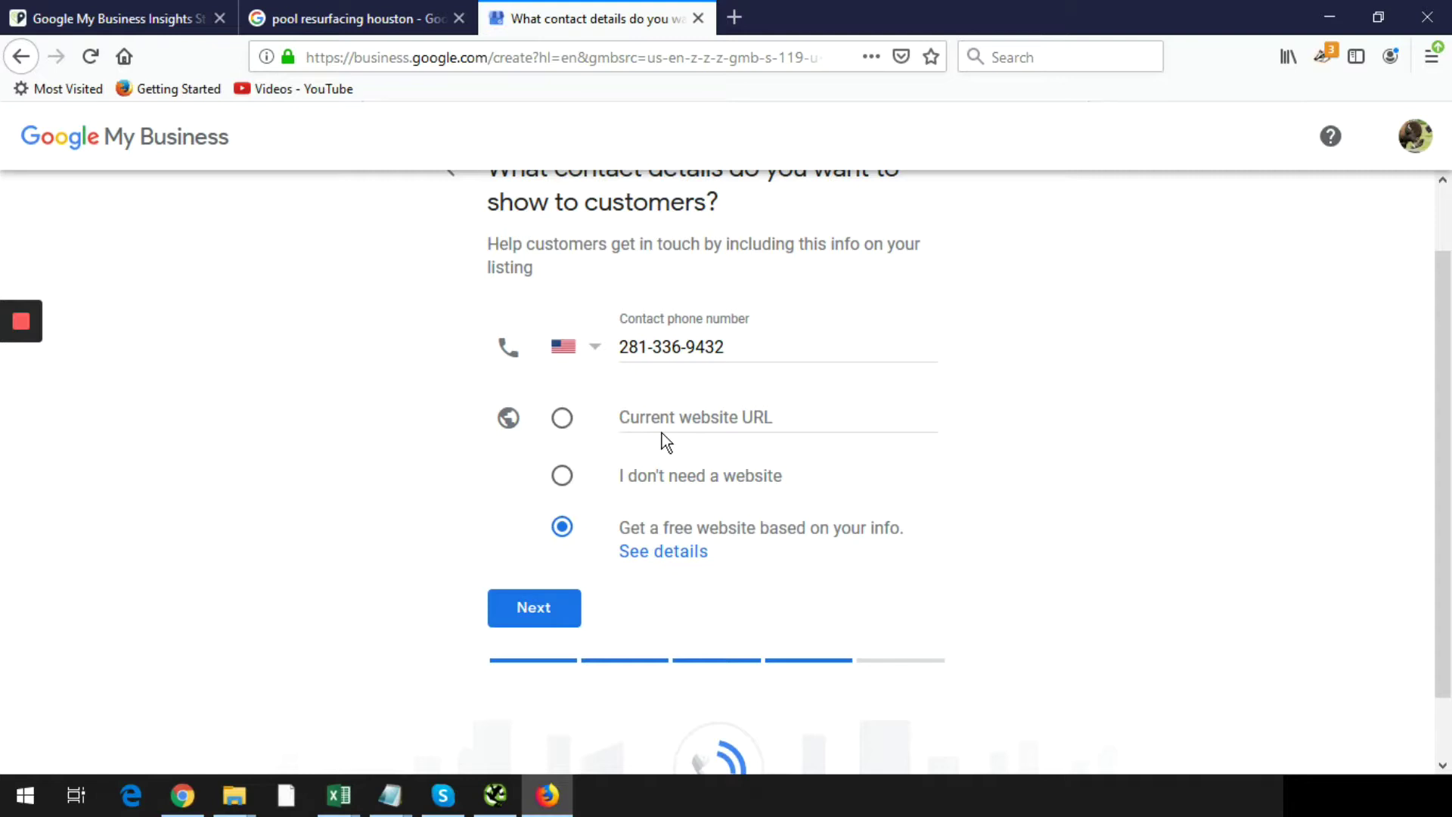
left_click(531, 609)
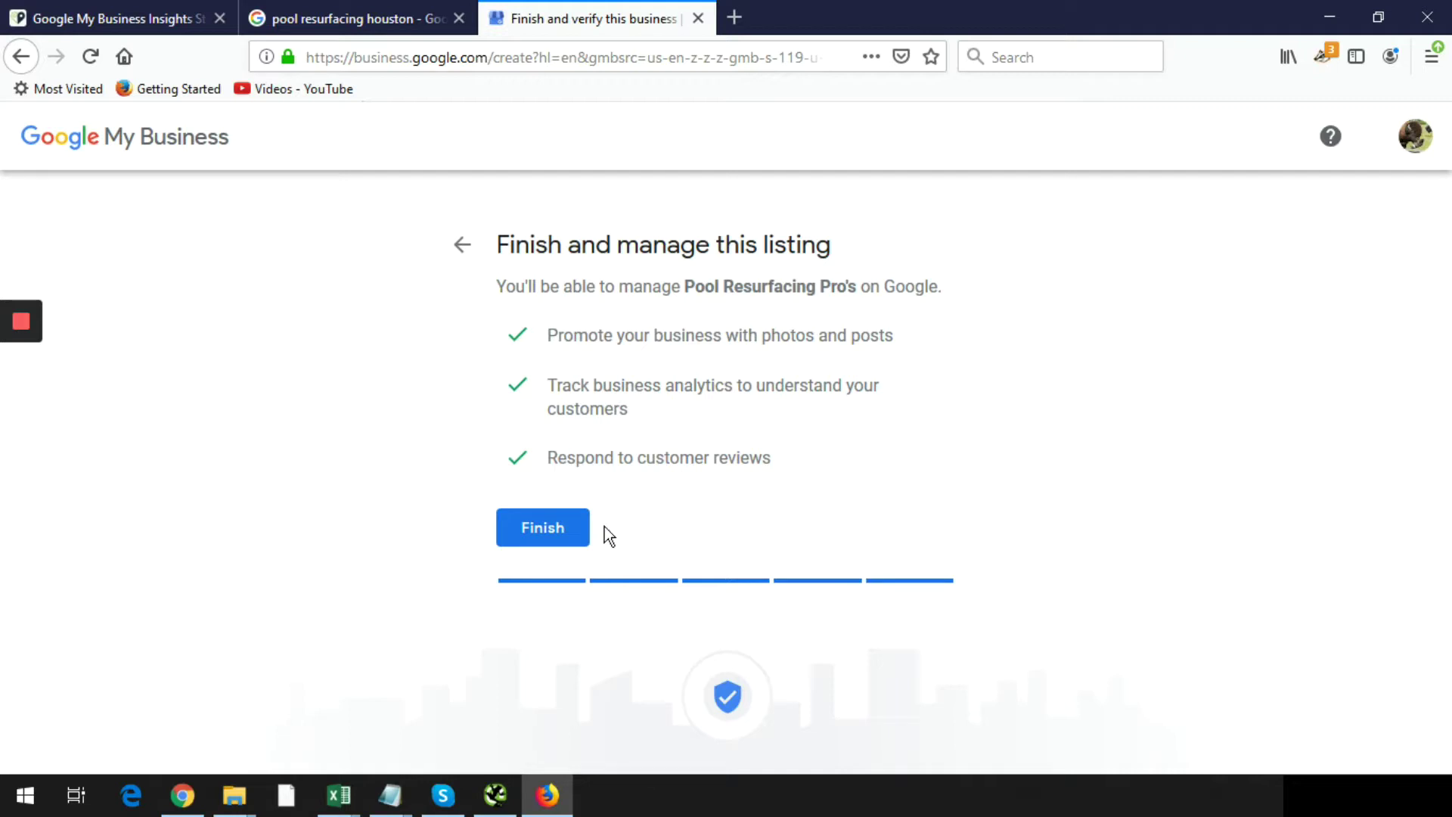
- Finish the listing and paste in the business street address
left_click(534, 533)
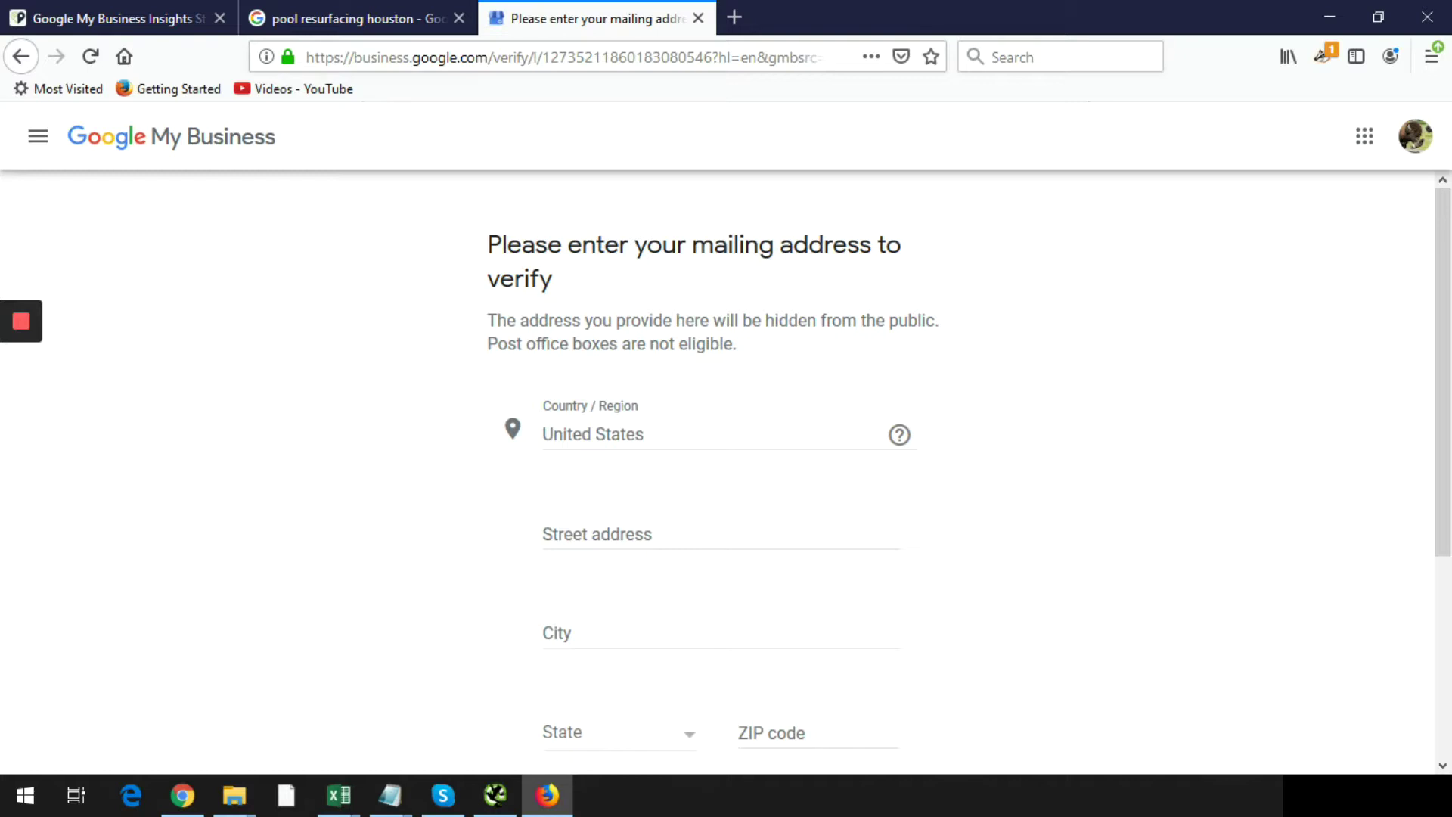
left_click(182, 795)
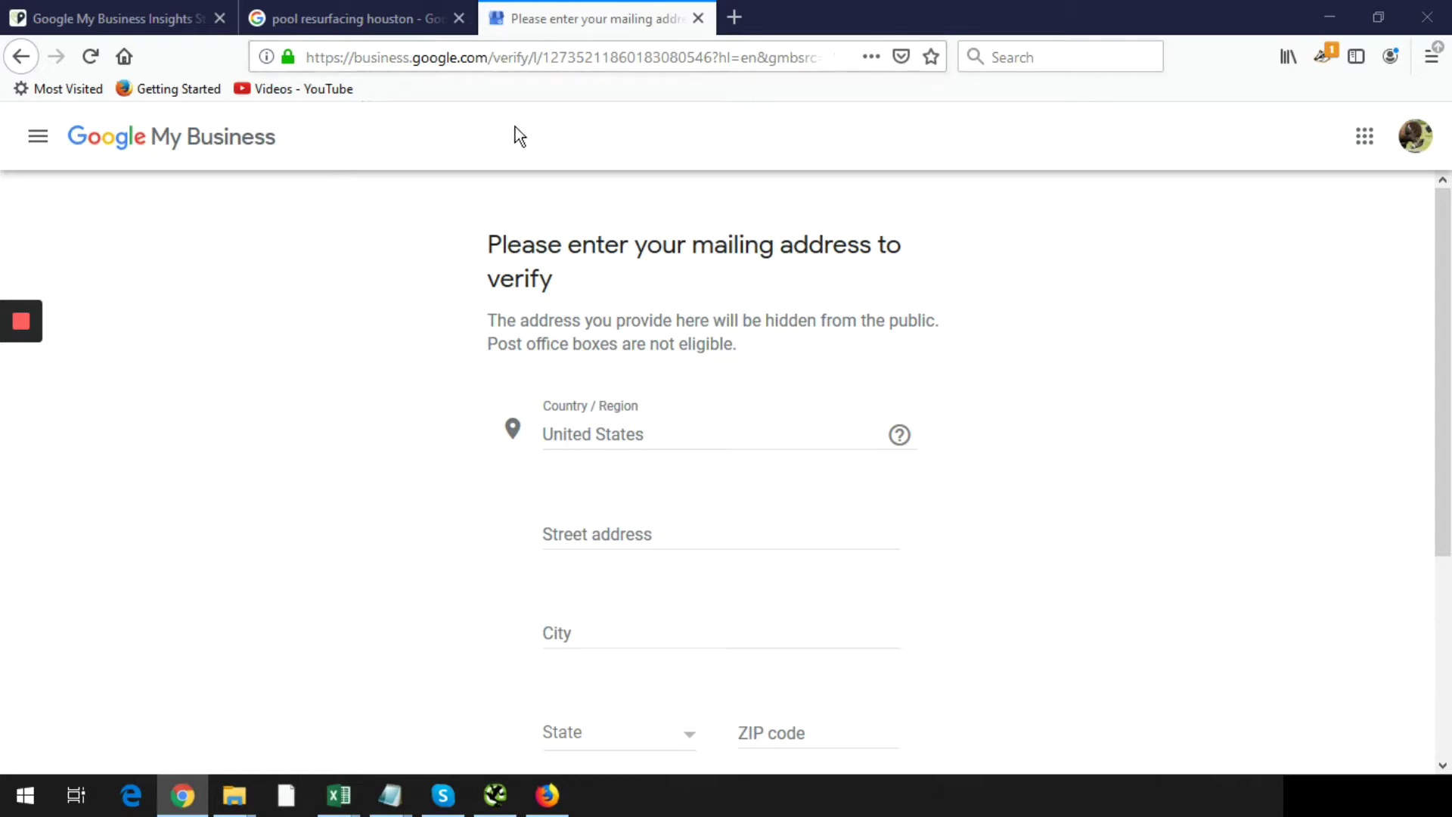
left_click(618, 526)
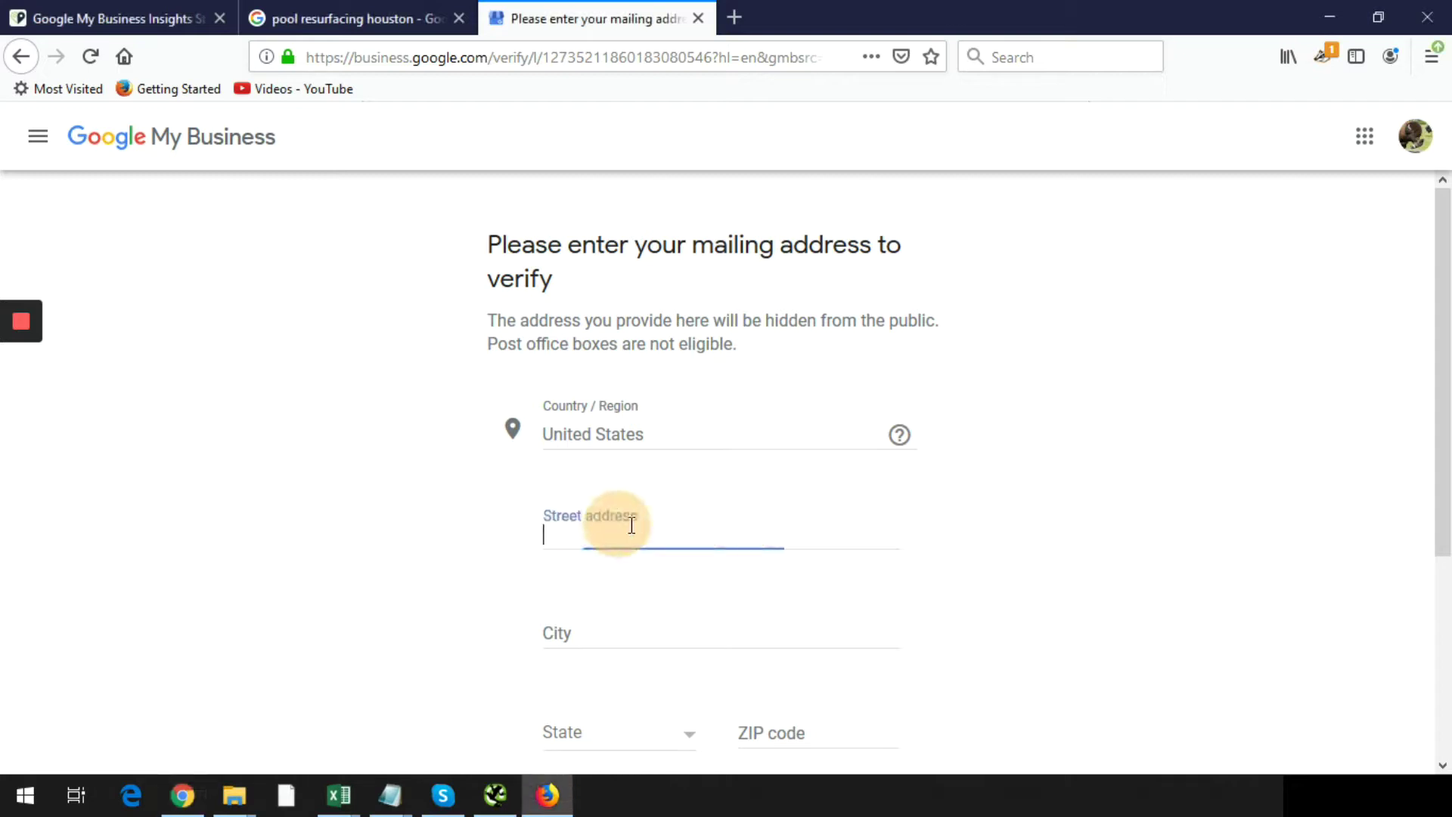
- Enter city Houston, state Texas, ZIP 77036, and submit the mailing address
left_click(740, 628)
left_click(643, 629)
type("Houston")
key("Tab")
type("Texas")
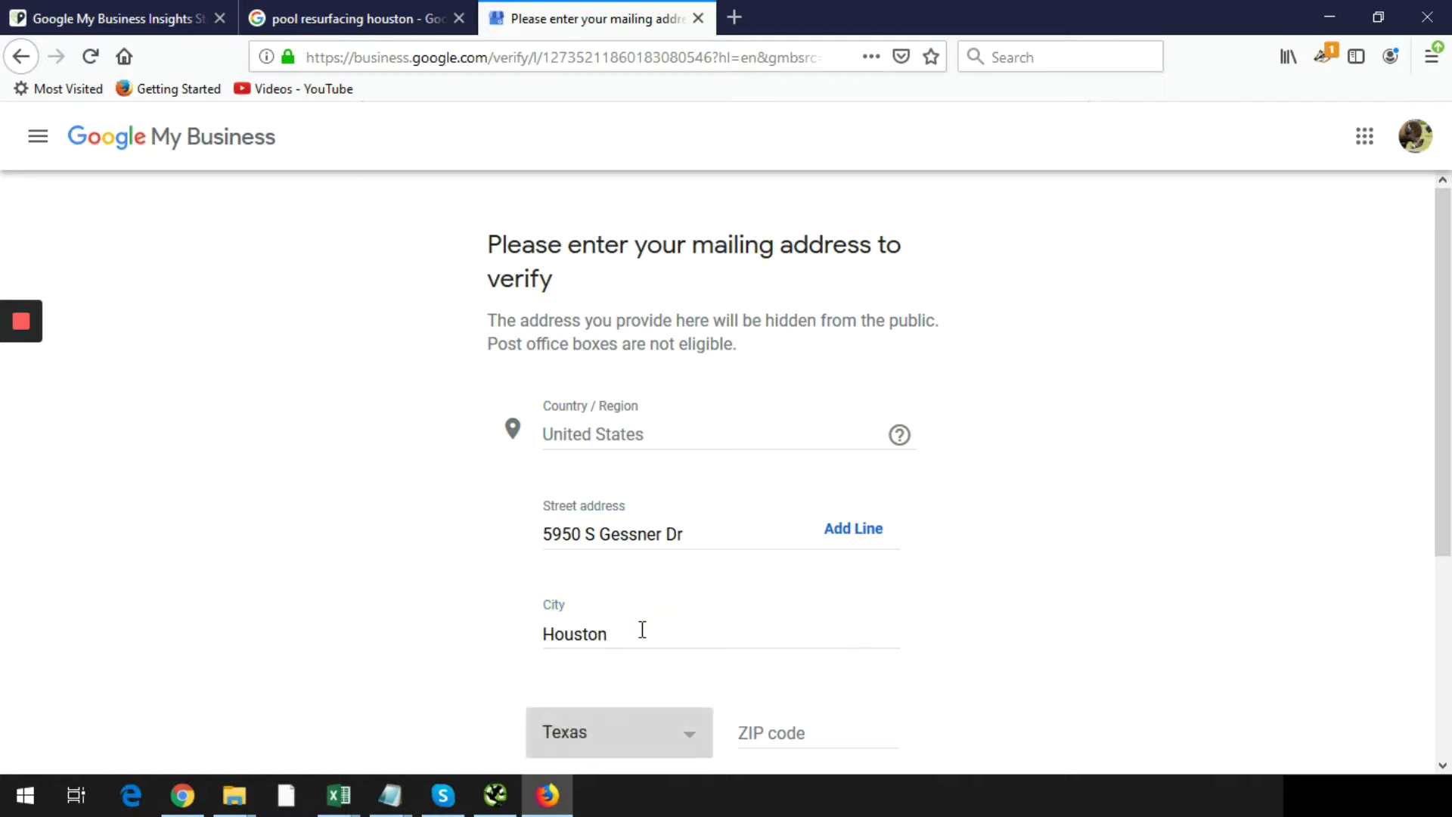
key("Tab")
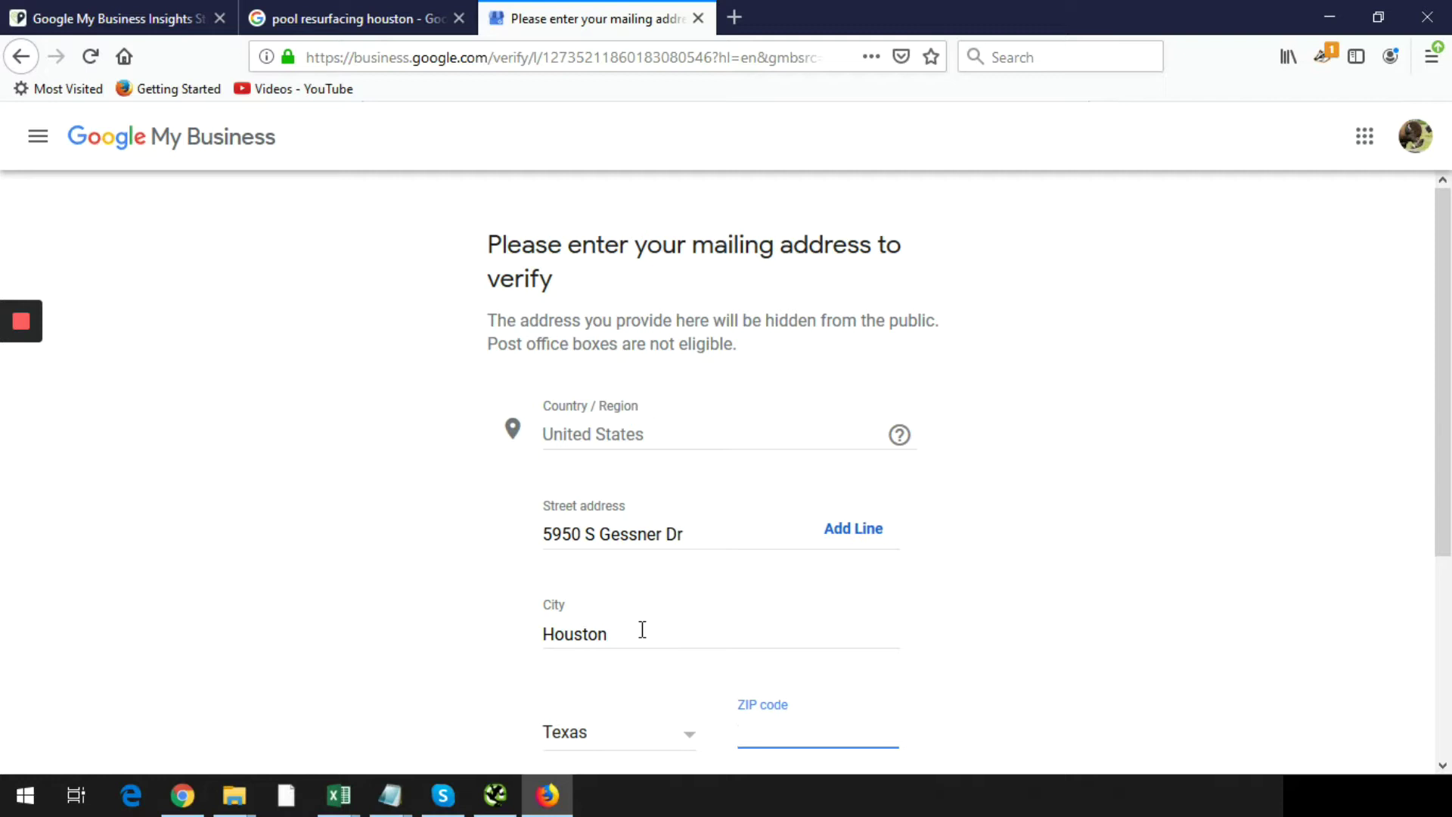
type("77036")
left_click(1138, 515)
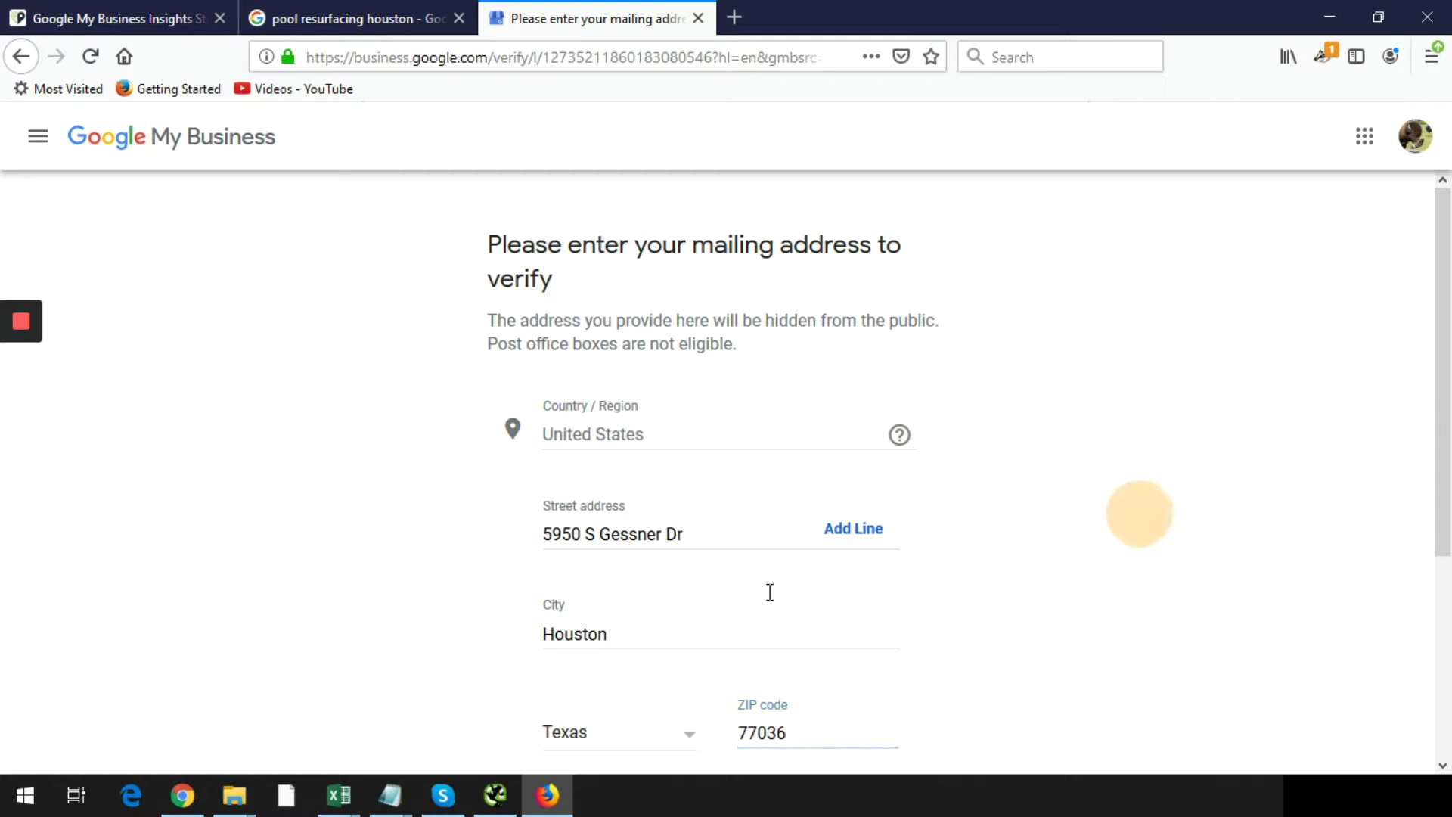
scroll(1182, 414, "down", 3)
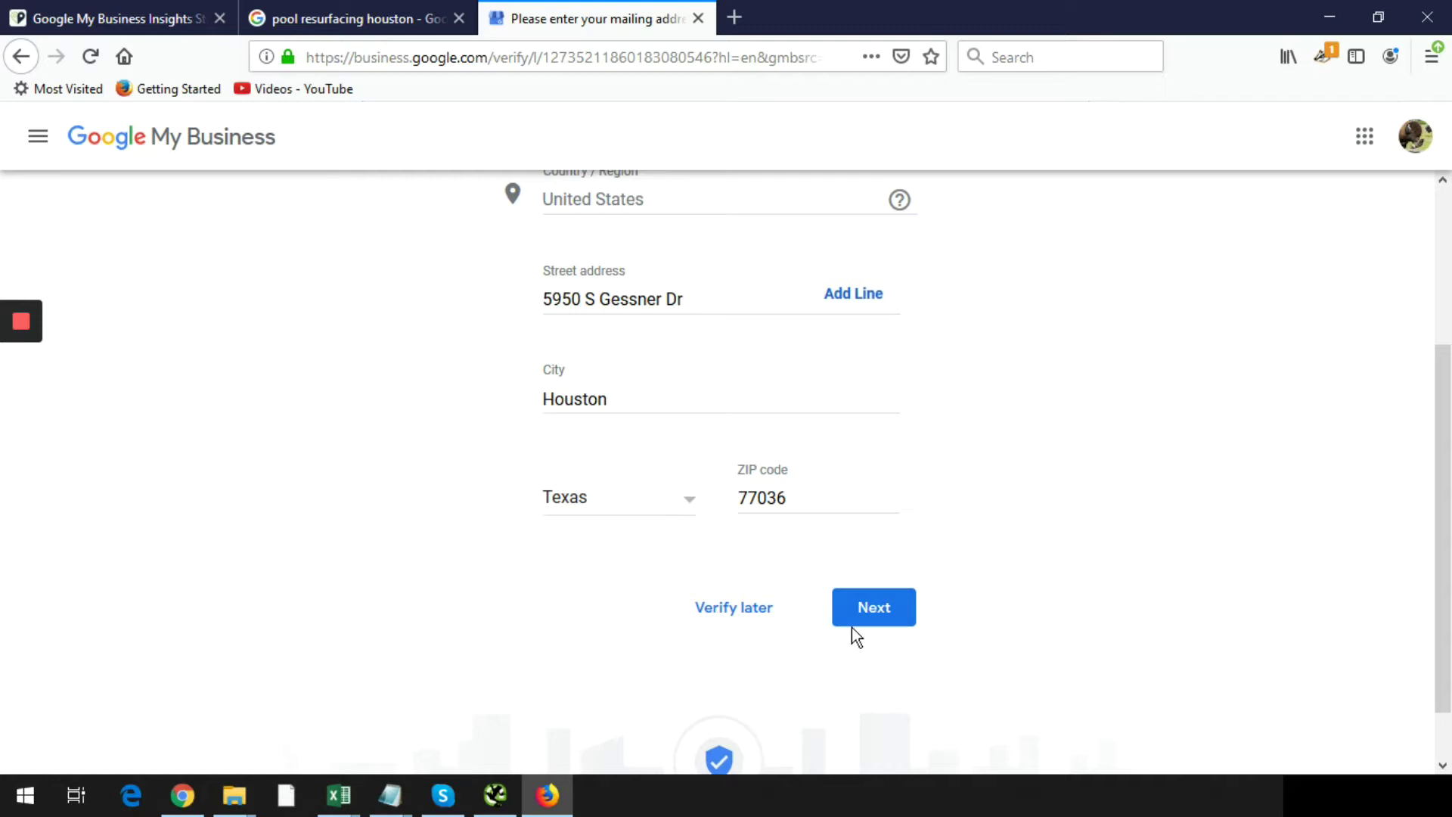
left_click(863, 609)
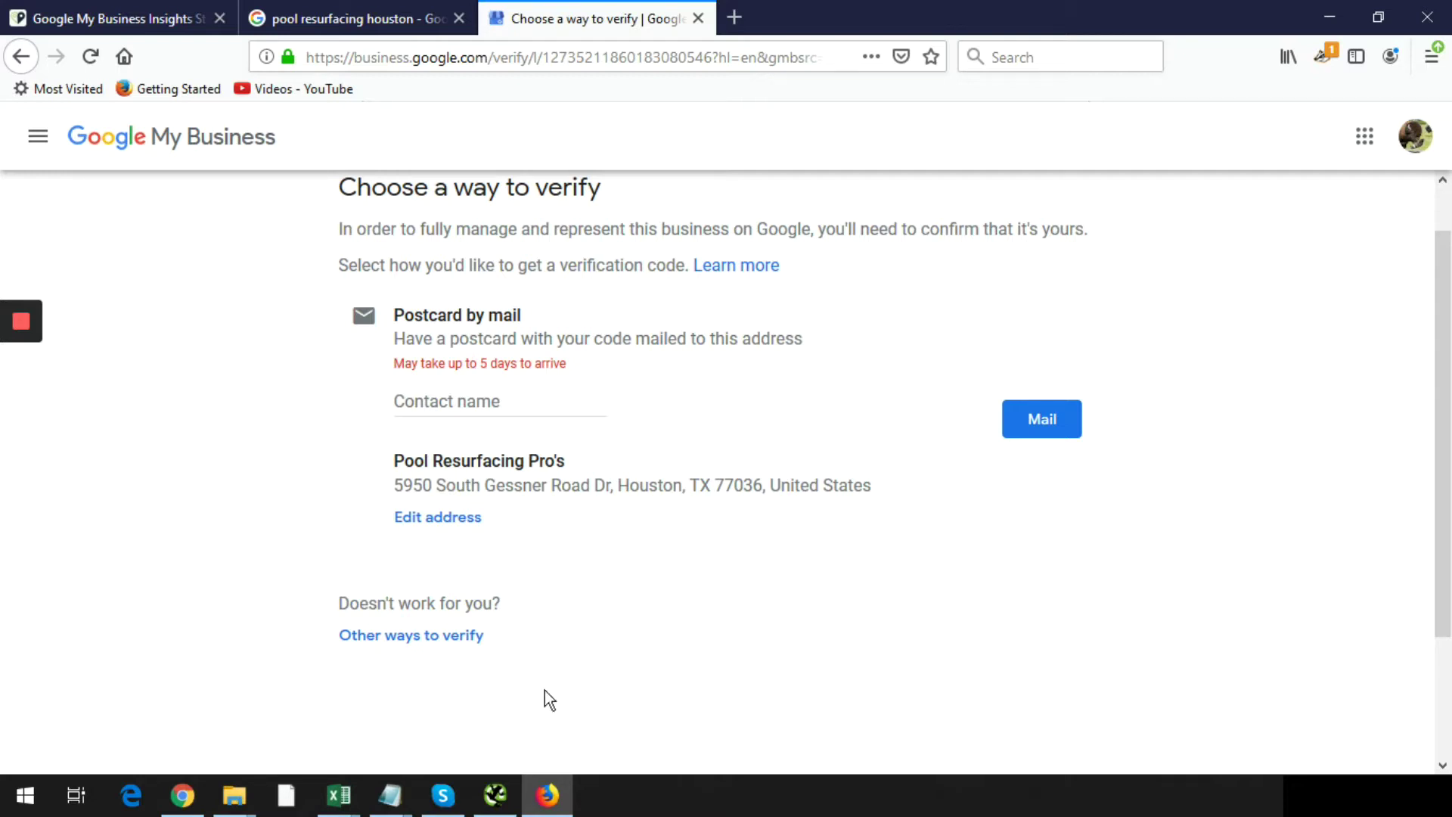
- Review the other verification options and postpone verification until later
left_click(437, 637)
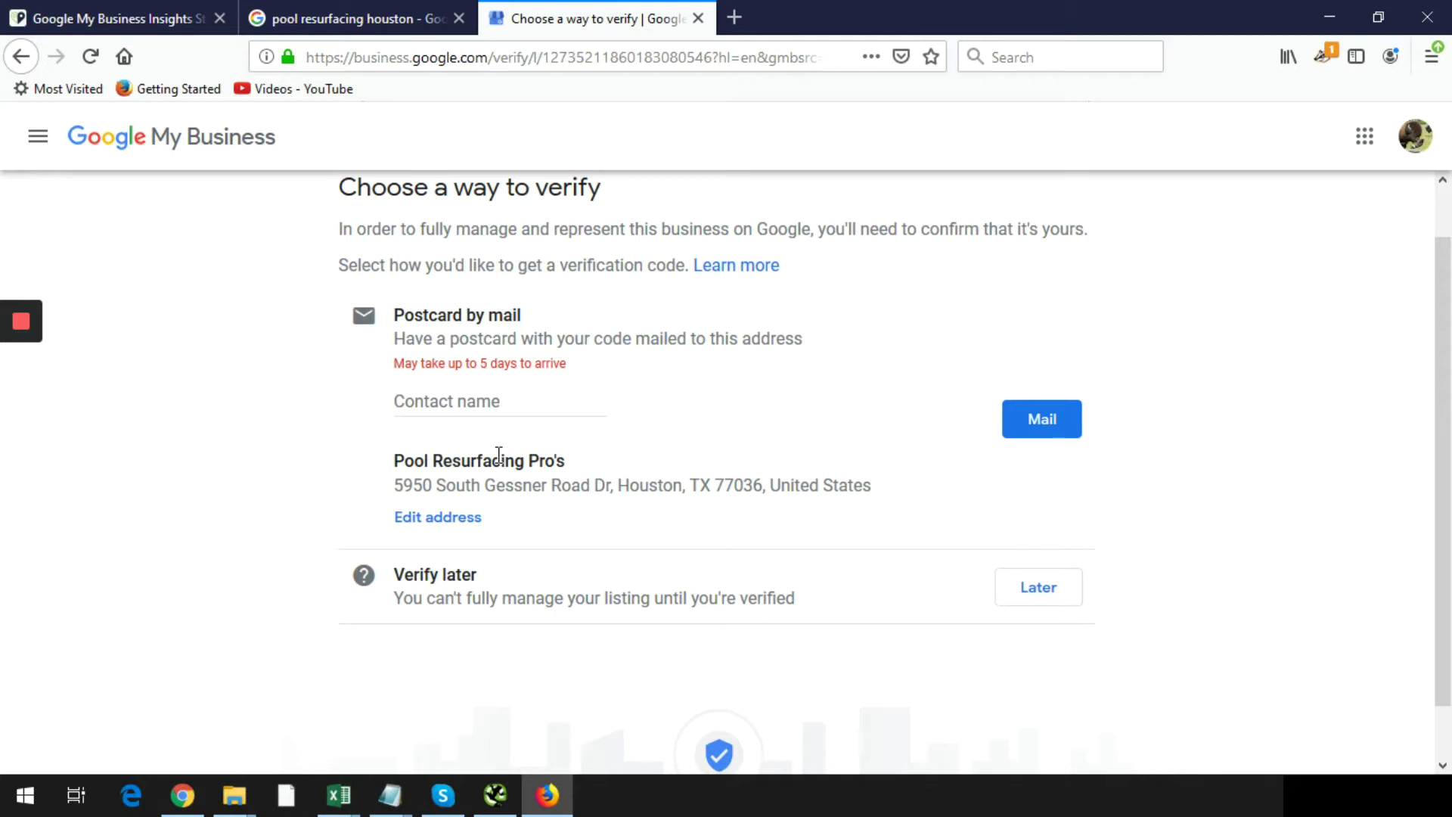
left_click_drag(567, 463, 390, 473)
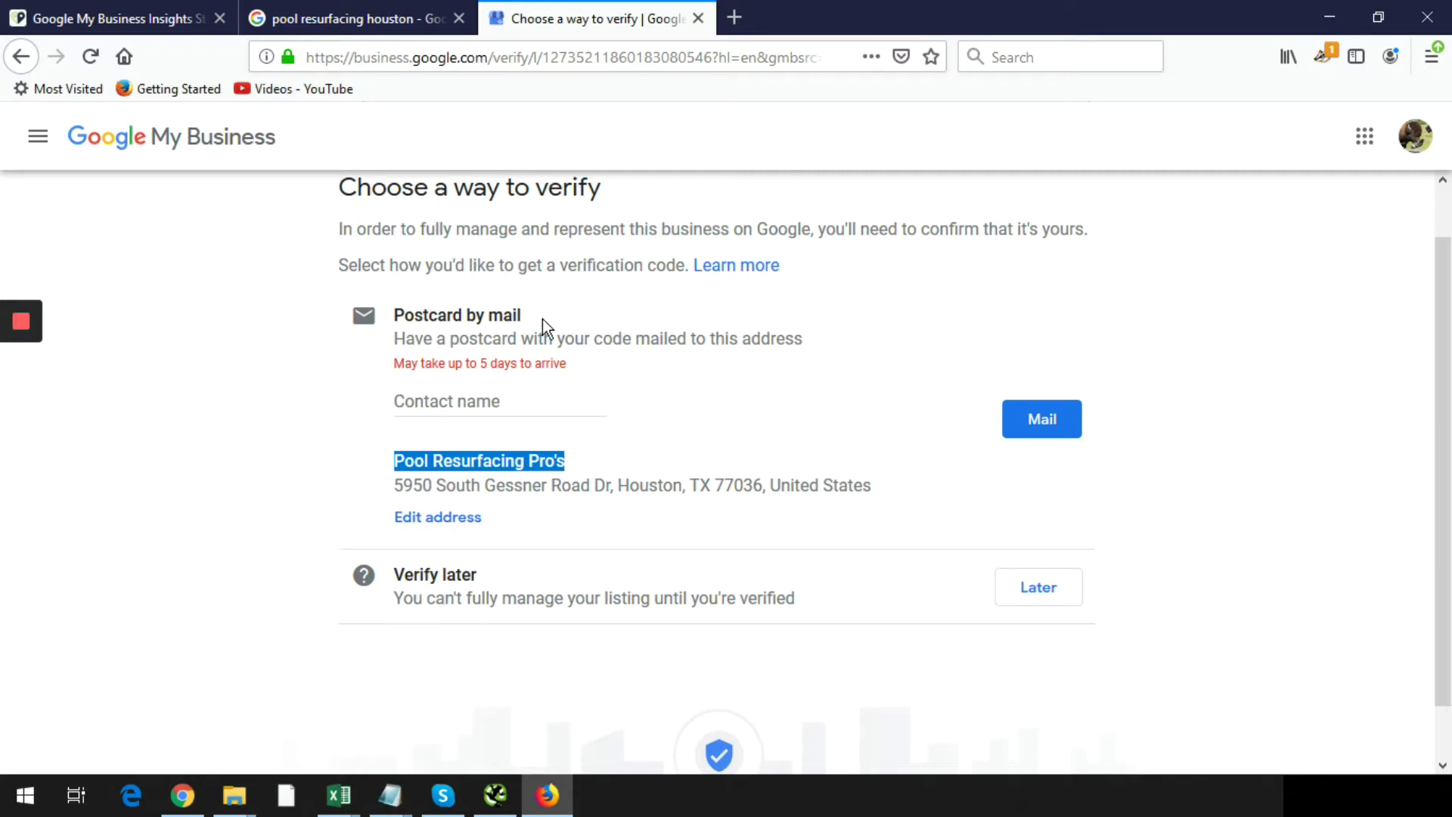
left_click(542, 397)
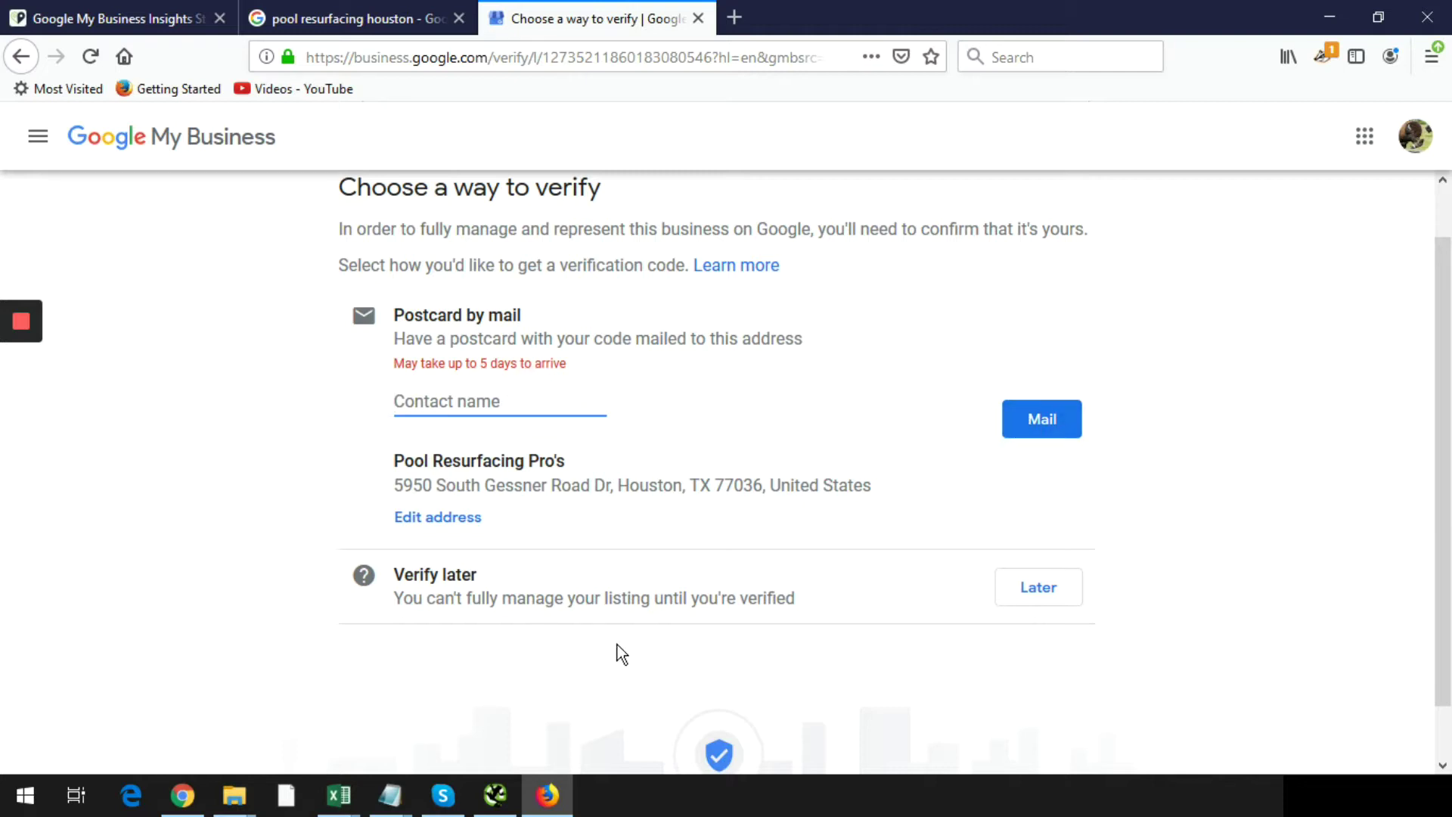
left_click(1054, 591)
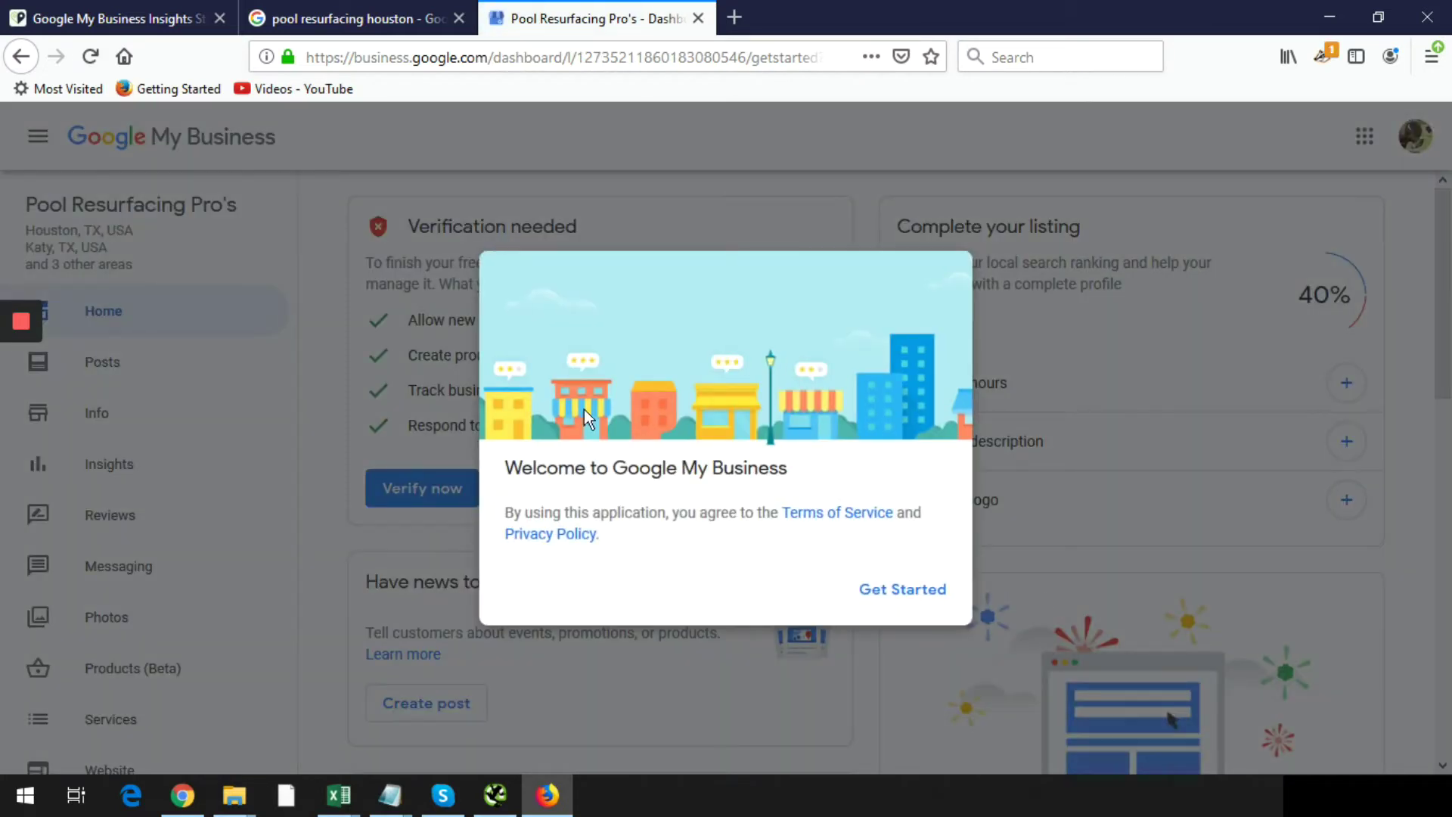
- Dismiss the welcome dialog and open the Hours editor from Complete your listing
left_click(900, 590)
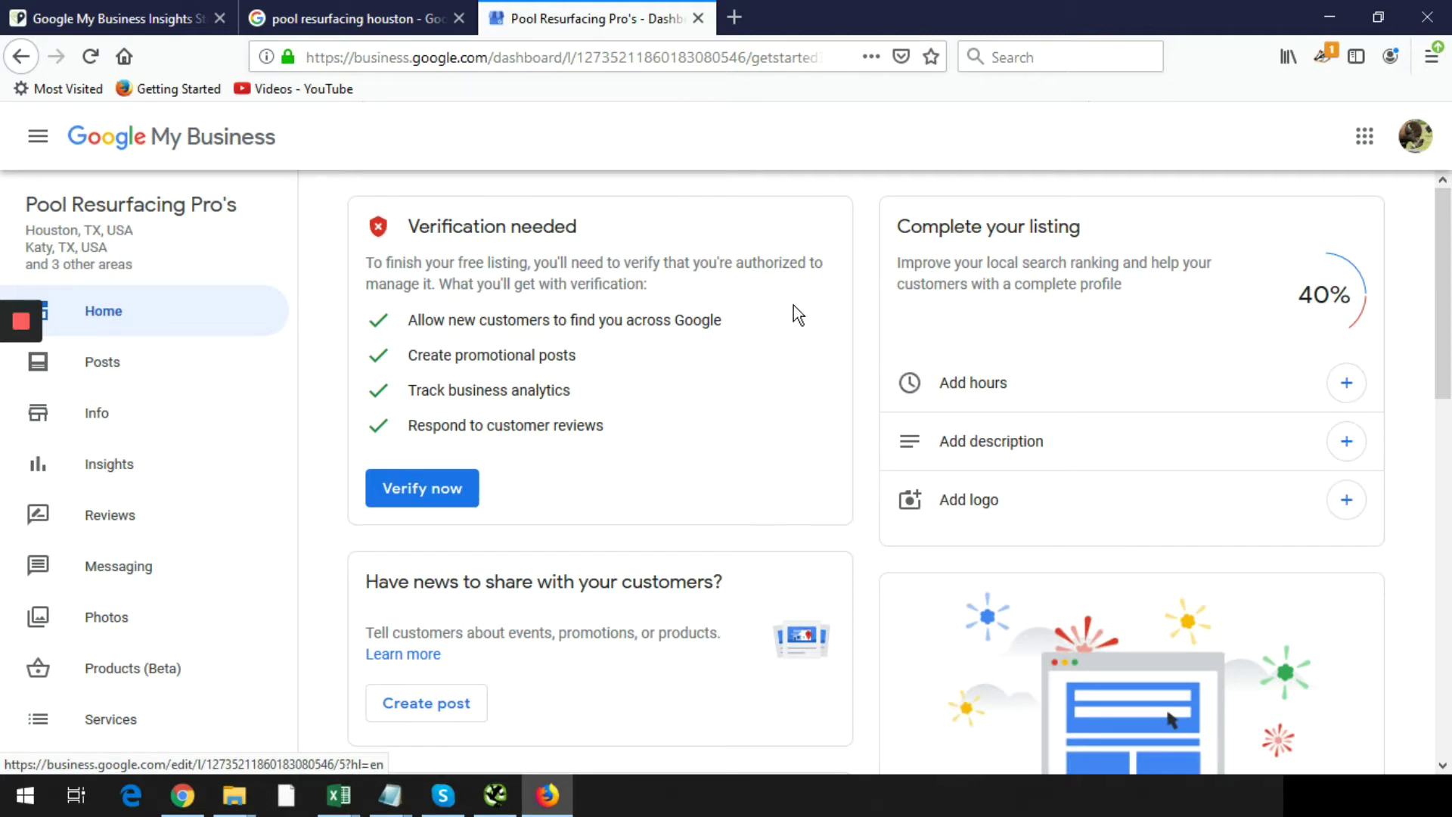
scroll(793, 305, "down", 1)
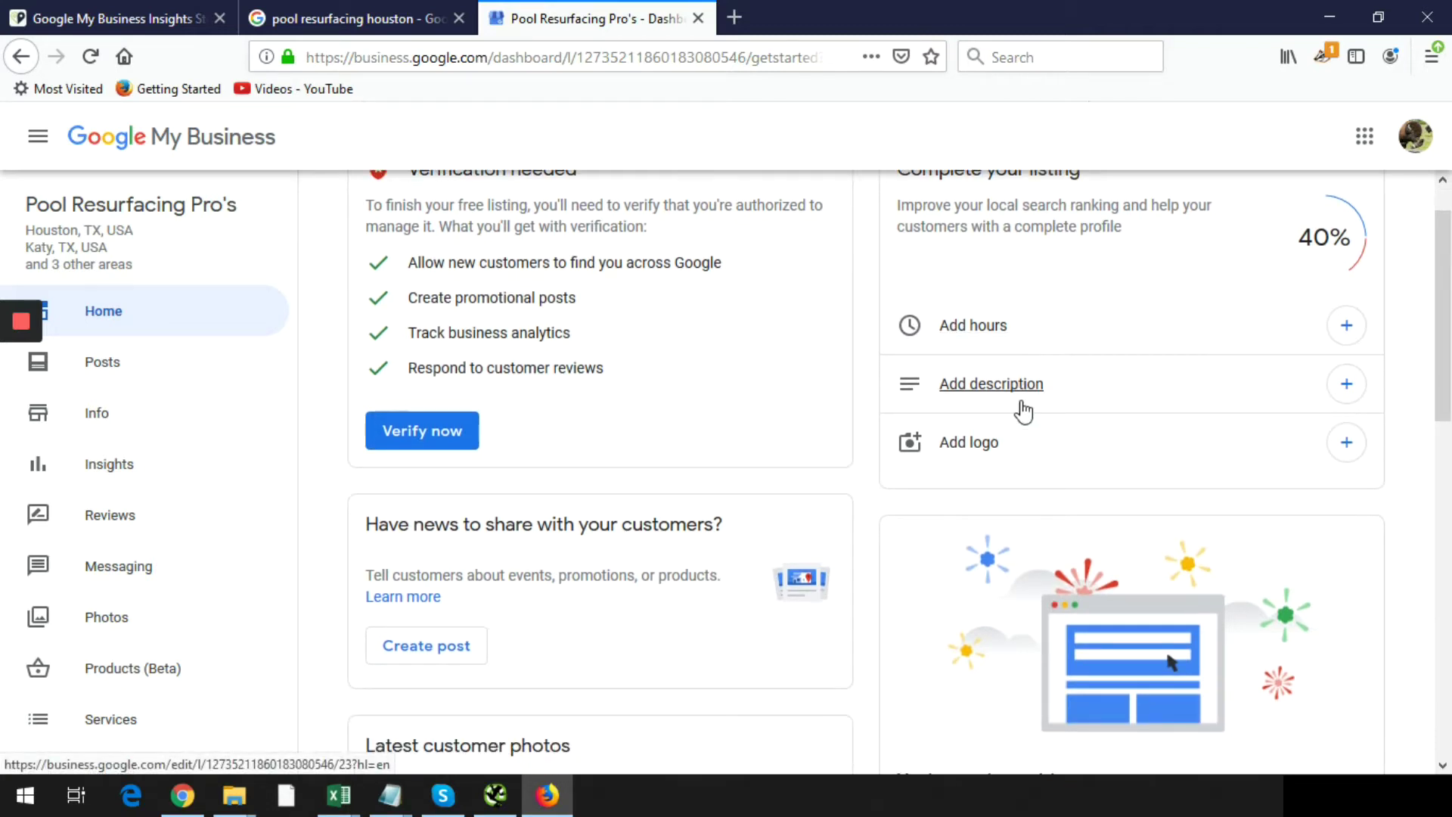
scroll(1021, 401, "up", 1)
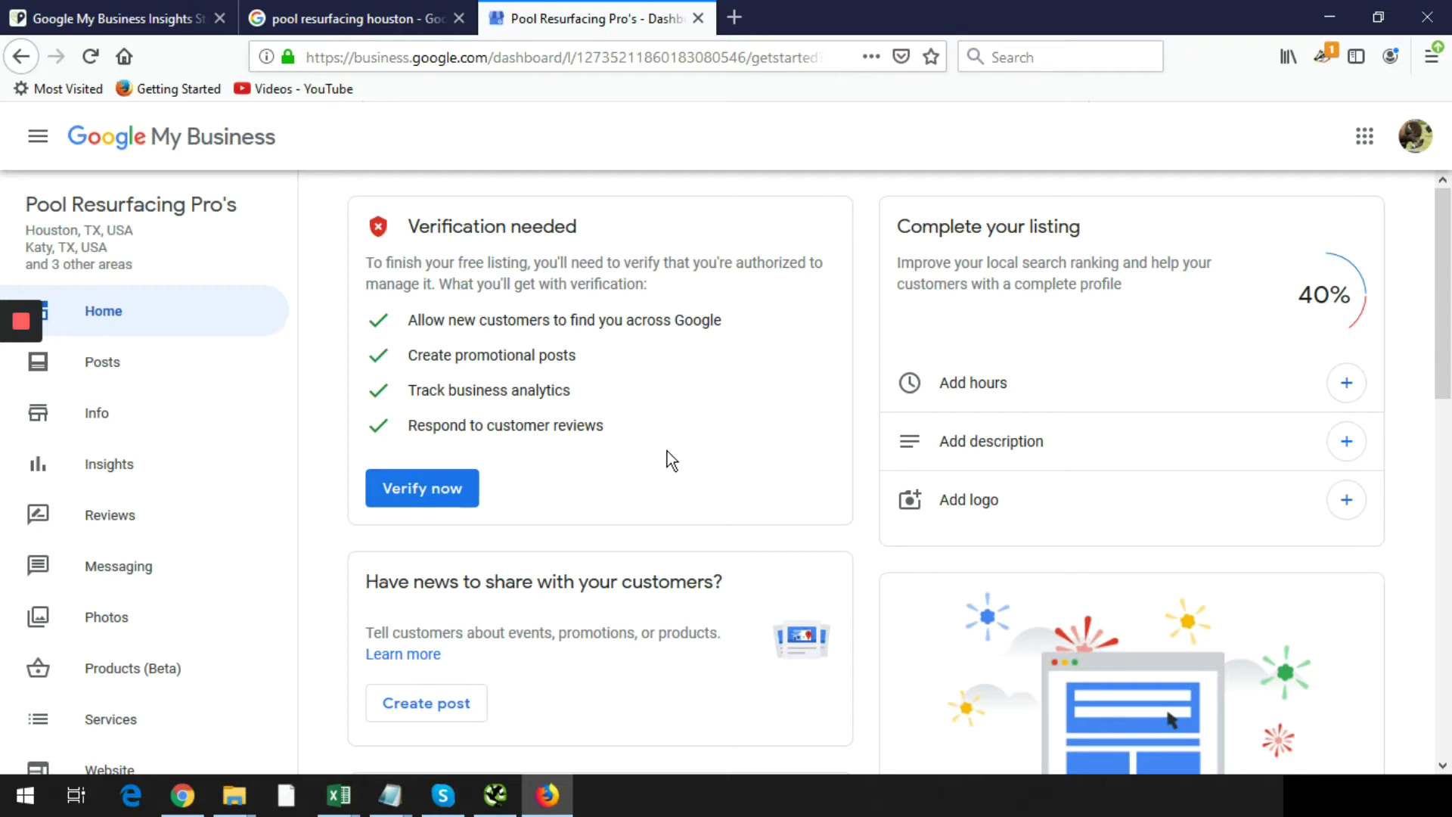
left_click(1348, 383)
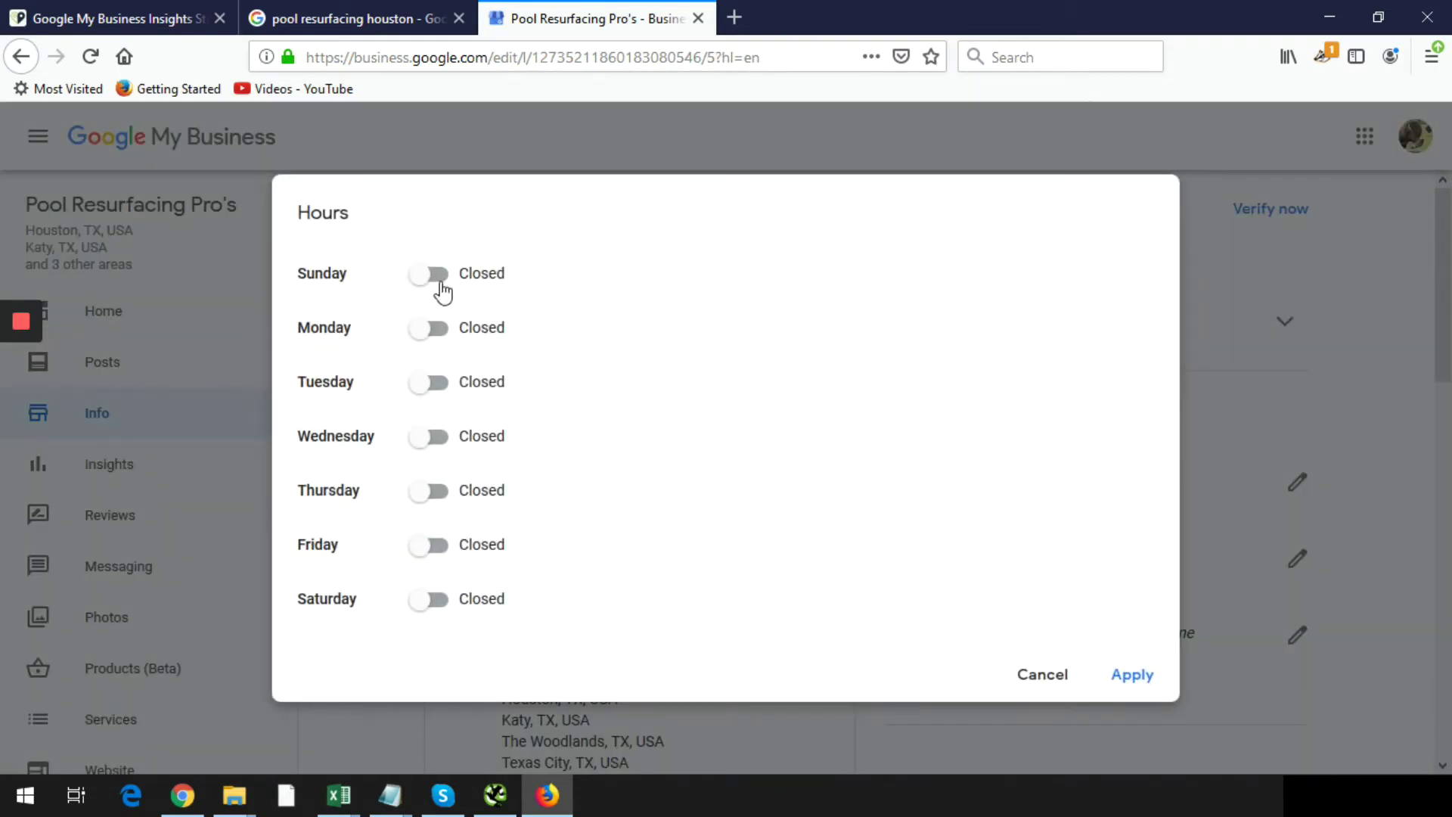
- Mark Monday through Friday as open and set Friday's hours to 8:00 am–5:00 pm
left_click(433, 329)
left_click(429, 383)
left_click(434, 437)
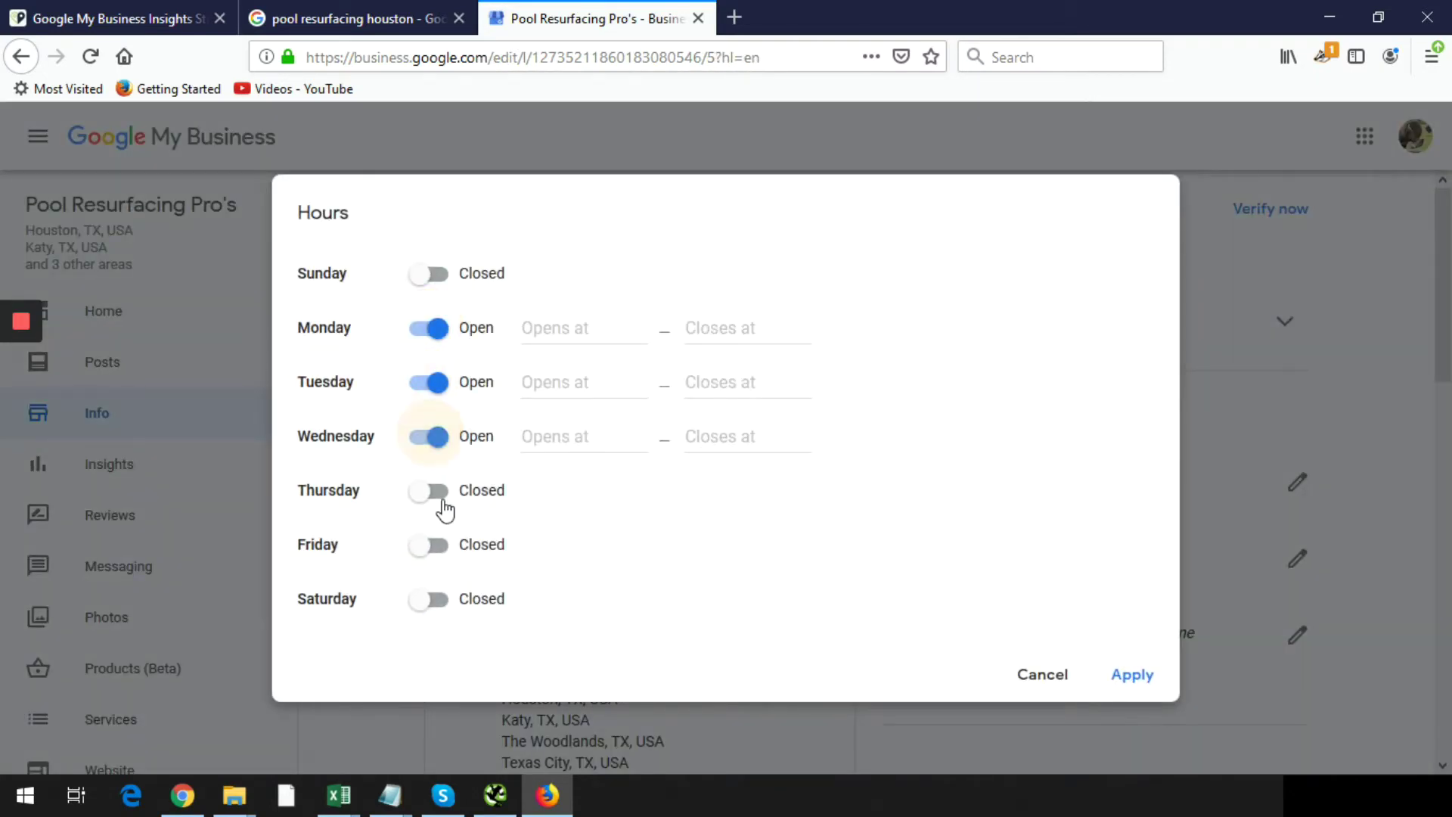
left_click(438, 491)
left_click(437, 546)
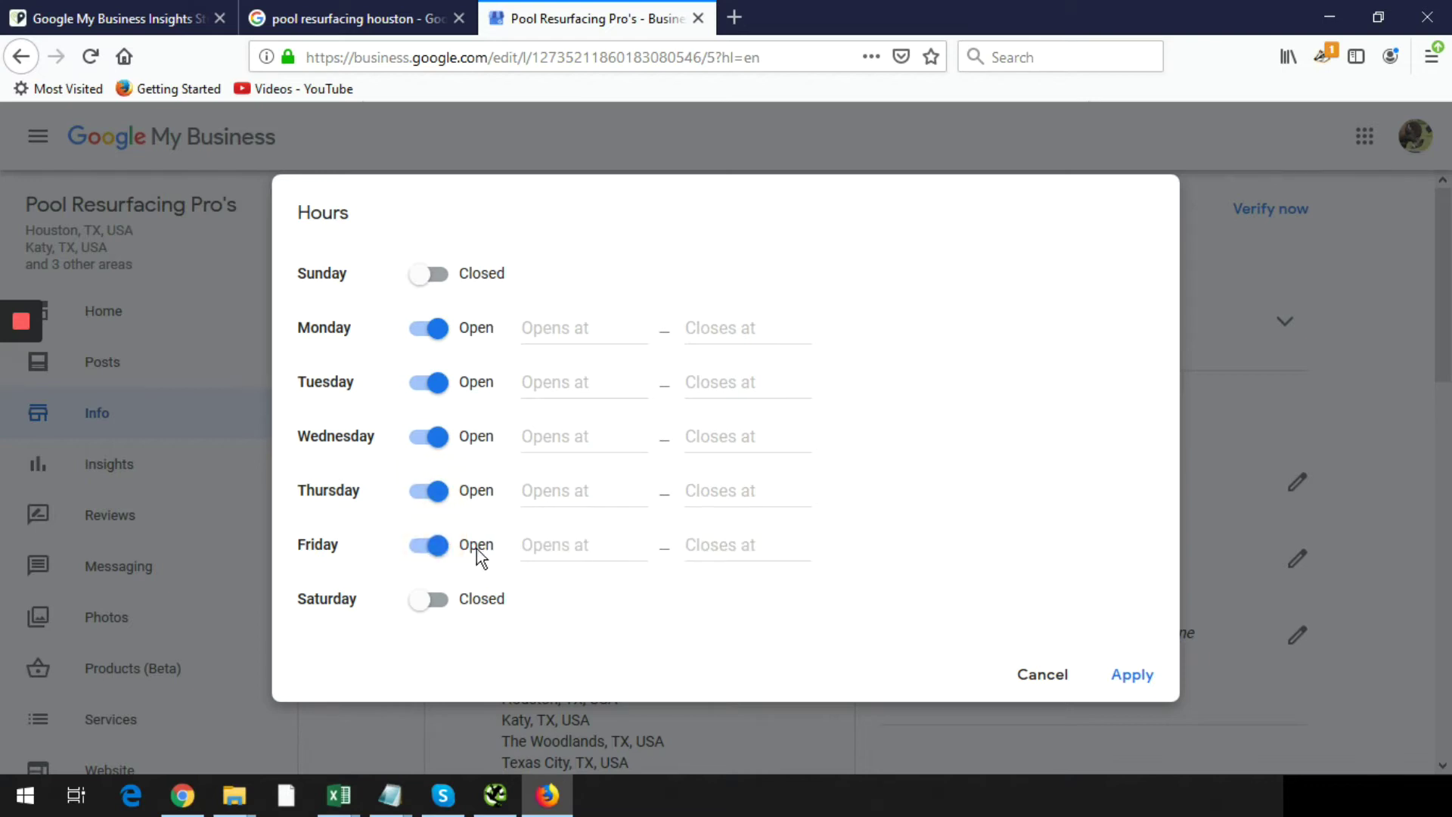
left_click(450, 541)
left_click(437, 545)
left_click(586, 548)
type("8")
left_click(593, 647)
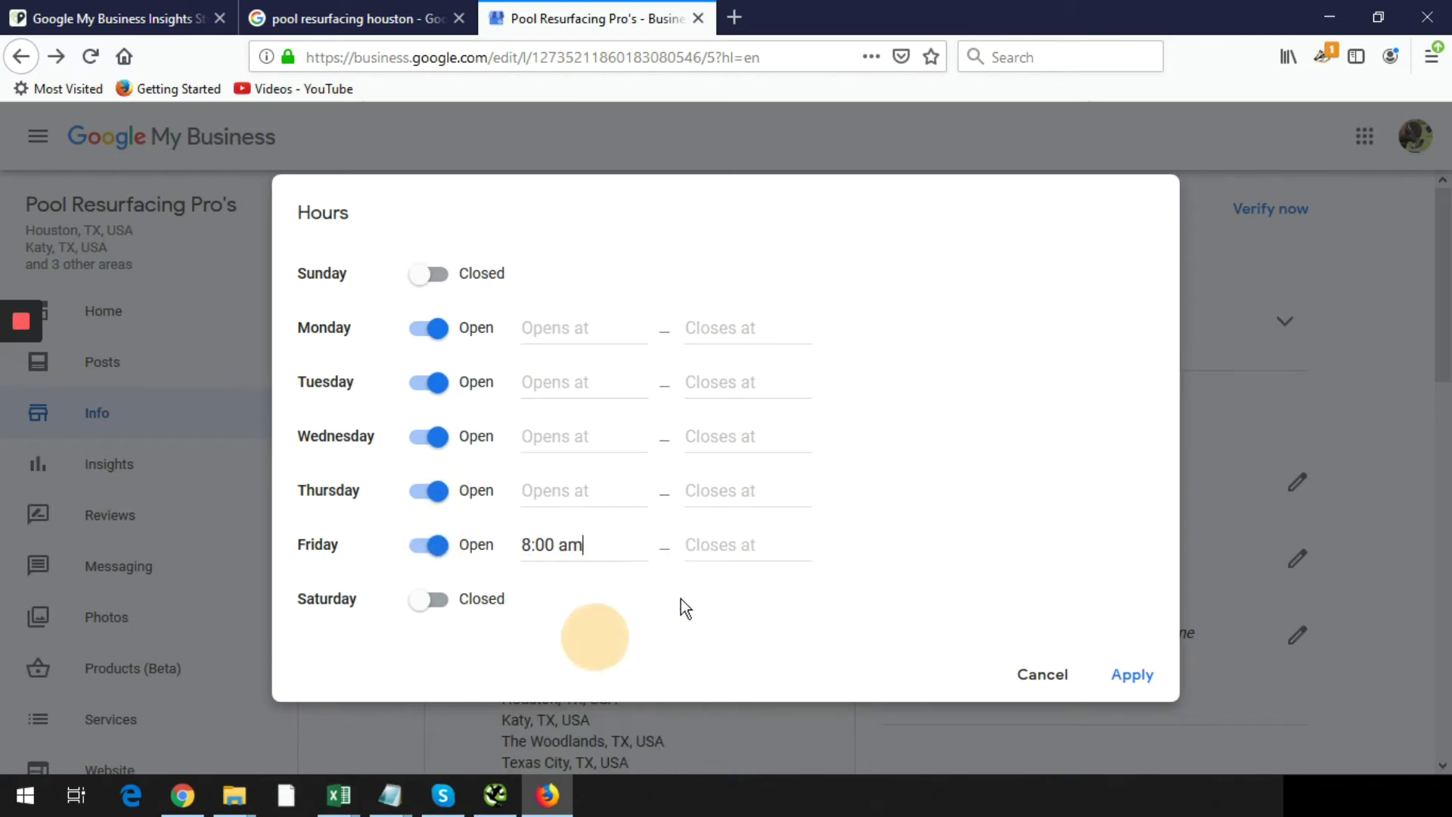
left_click(710, 546)
type("5")
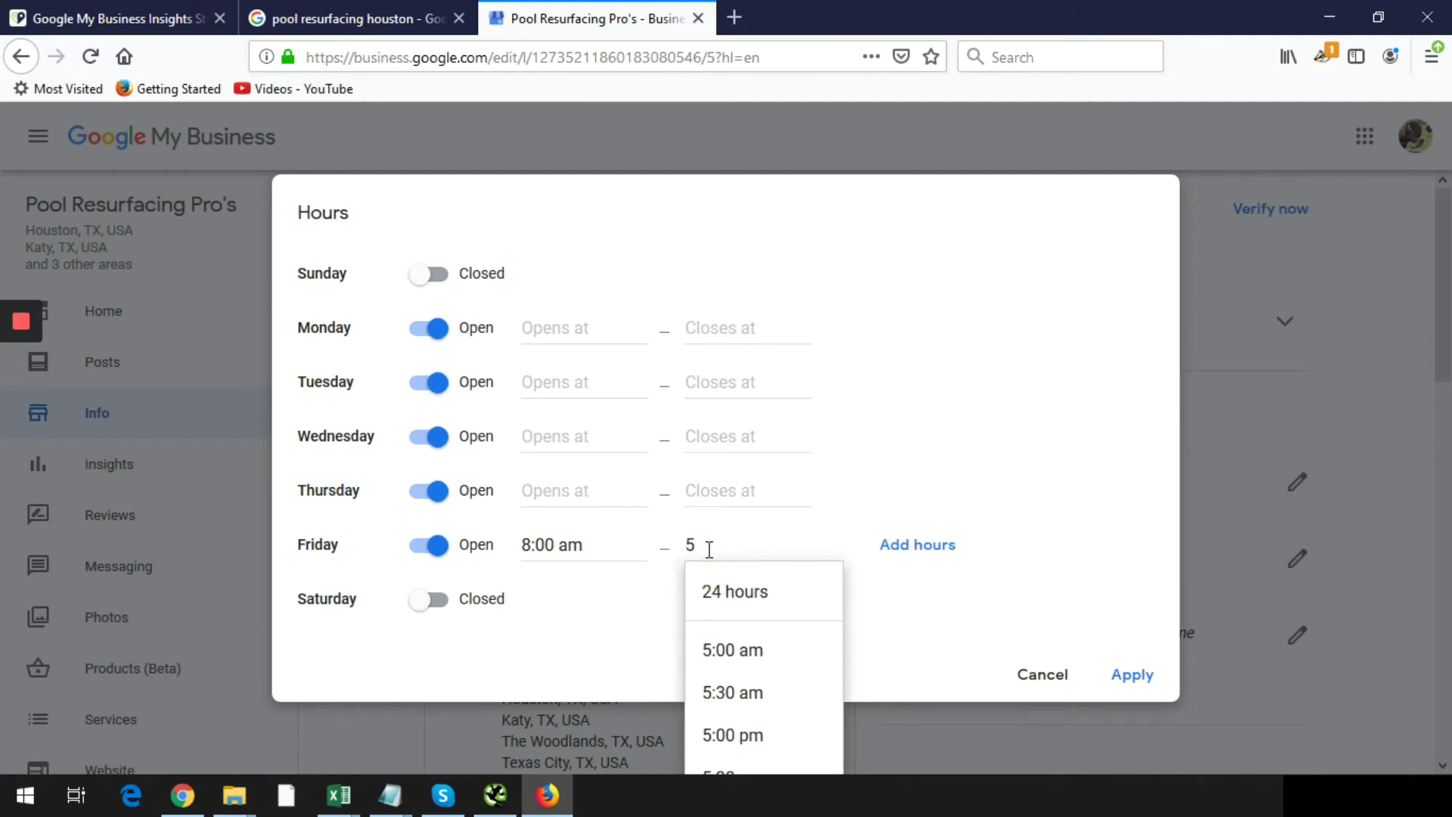
left_click(761, 736)
- Copy the 8:00 am opening time to Monday through Thursday
left_click(576, 554)
key("ctrl+c")
left_click(569, 493)
key("ctrl+v")
left_click(557, 440)
key("ctrl+v")
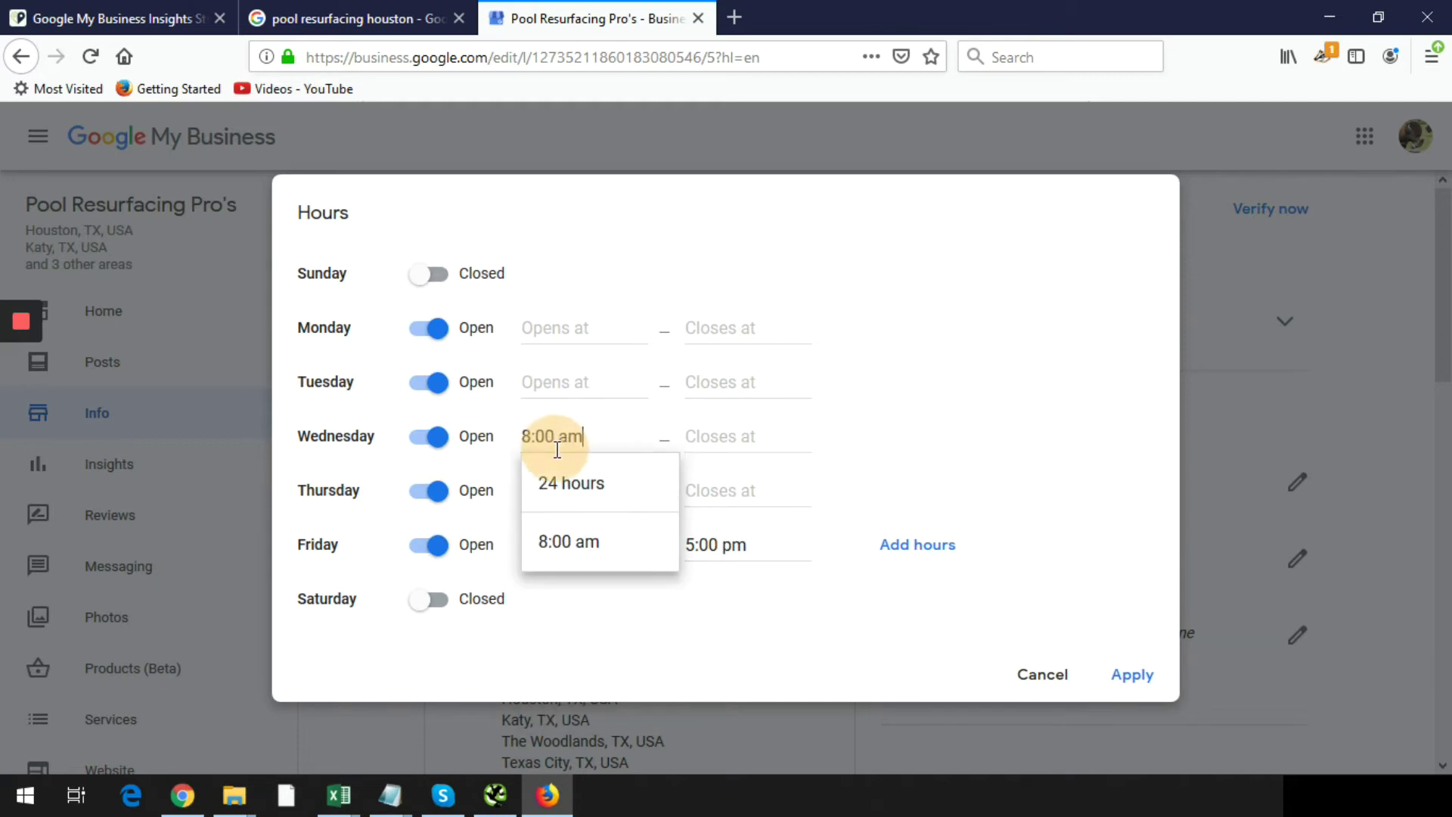
left_click(556, 383)
key("ctrl+v")
left_click(549, 331)
key("ctrl+v")
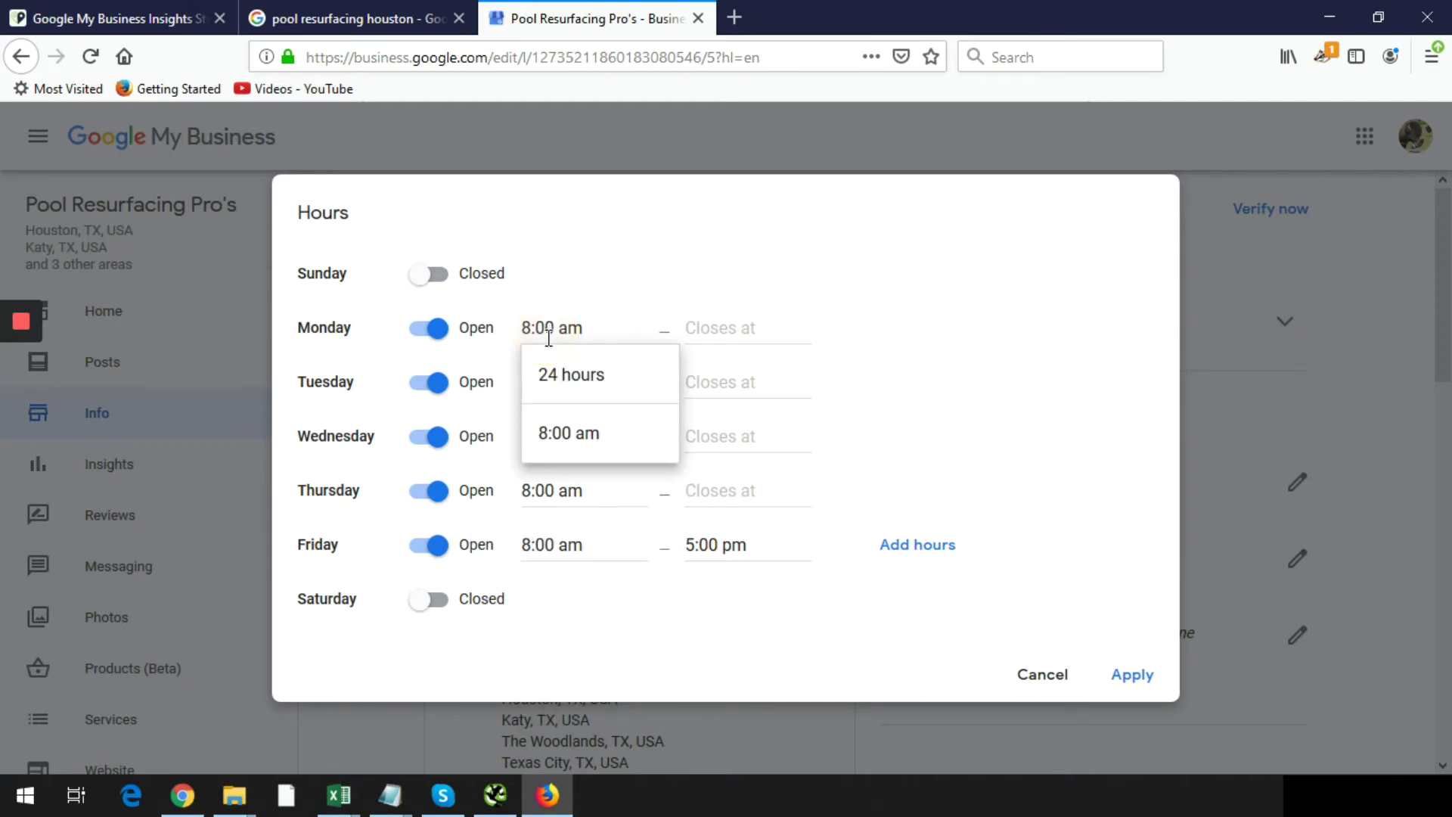
- Copy the 5:00 pm closing time to Monday through Thursday and apply the hours
left_click(722, 540)
key("ctrl+a")
key("ctrl+c")
left_click(717, 492)
key("ctrl+v")
left_click(716, 438)
key("ctrl+v")
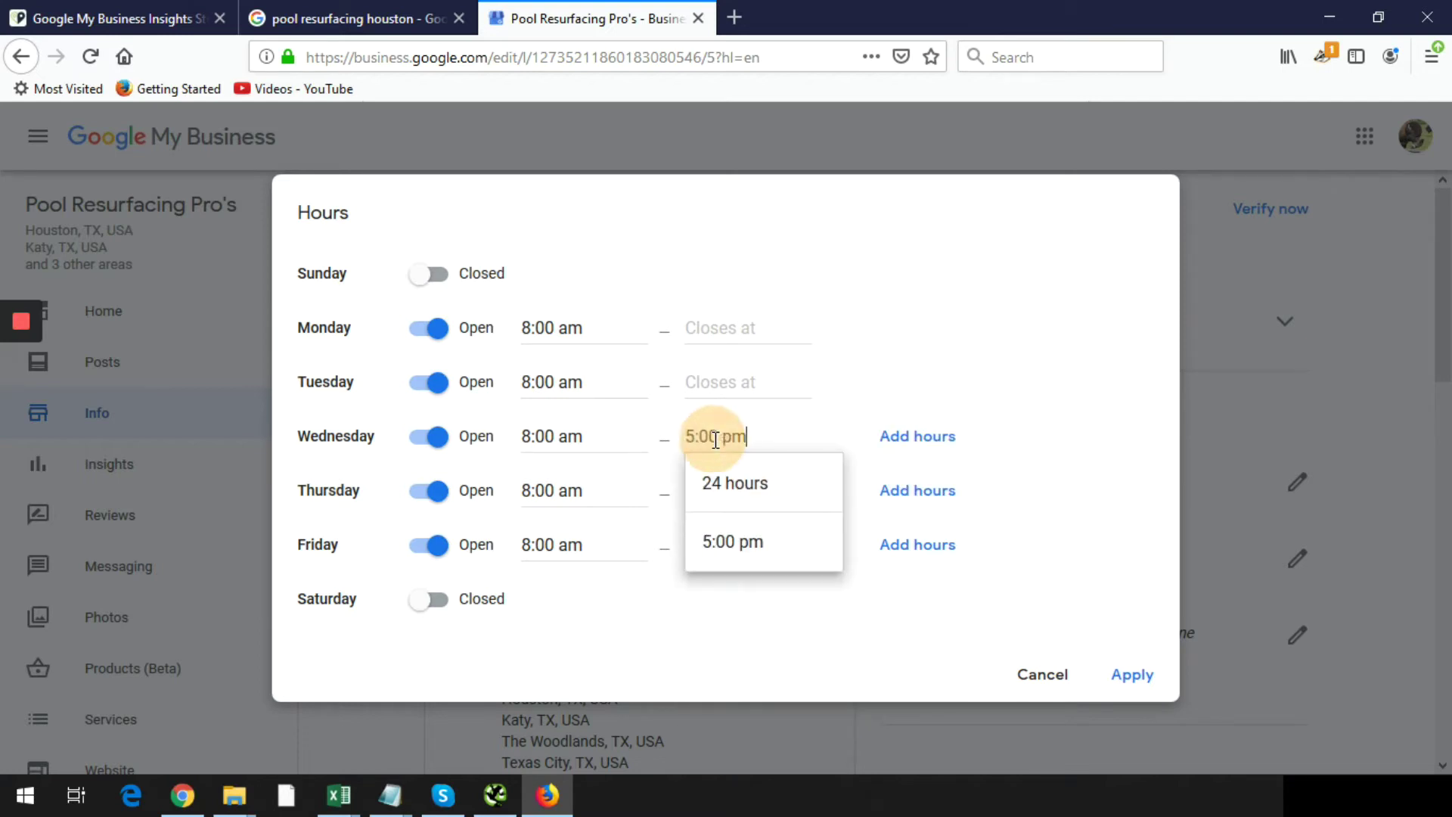
left_click(711, 382)
key("ctrl+v")
left_click(711, 327)
key("ctrl+v")
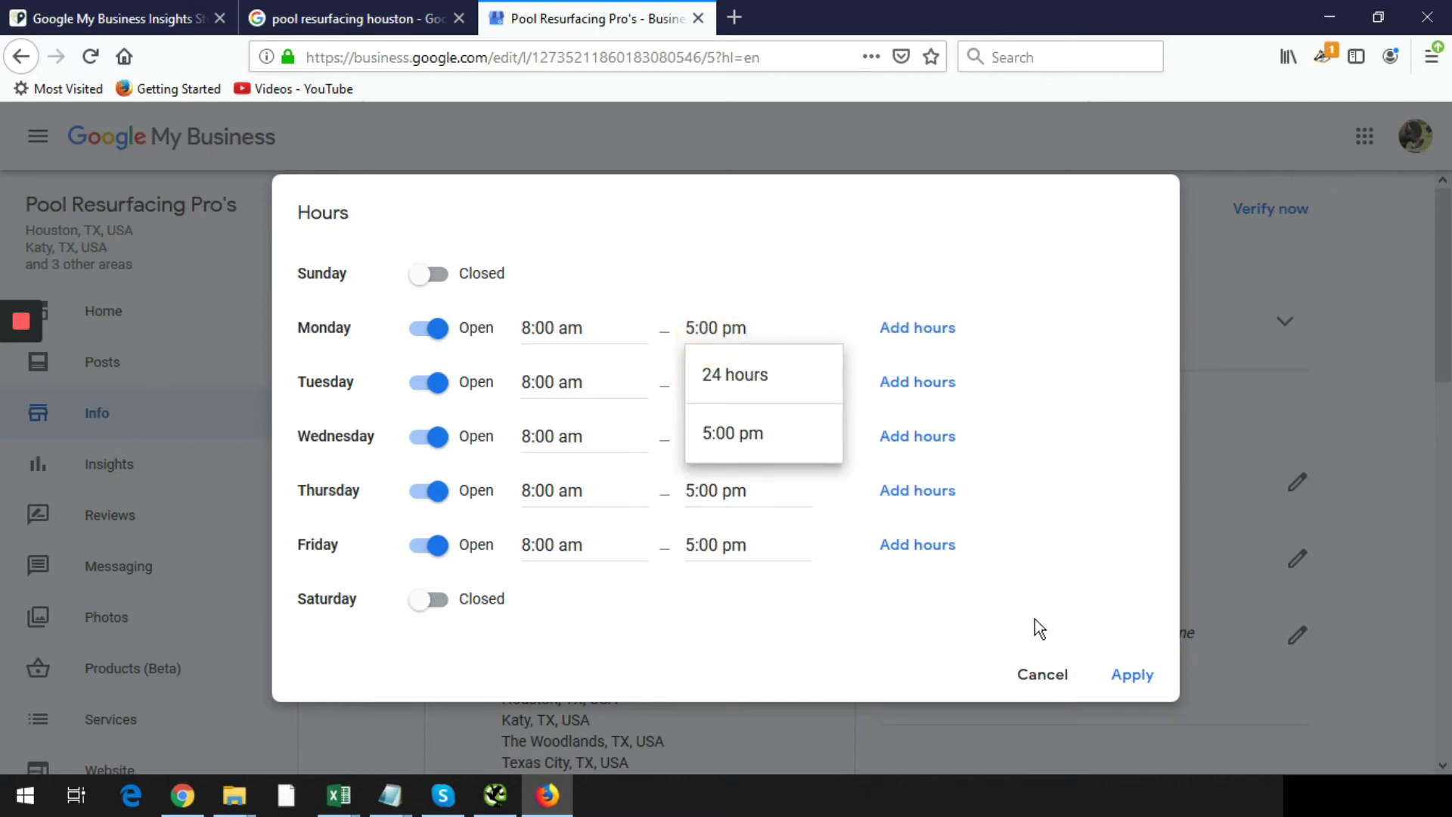
left_click(1132, 673)
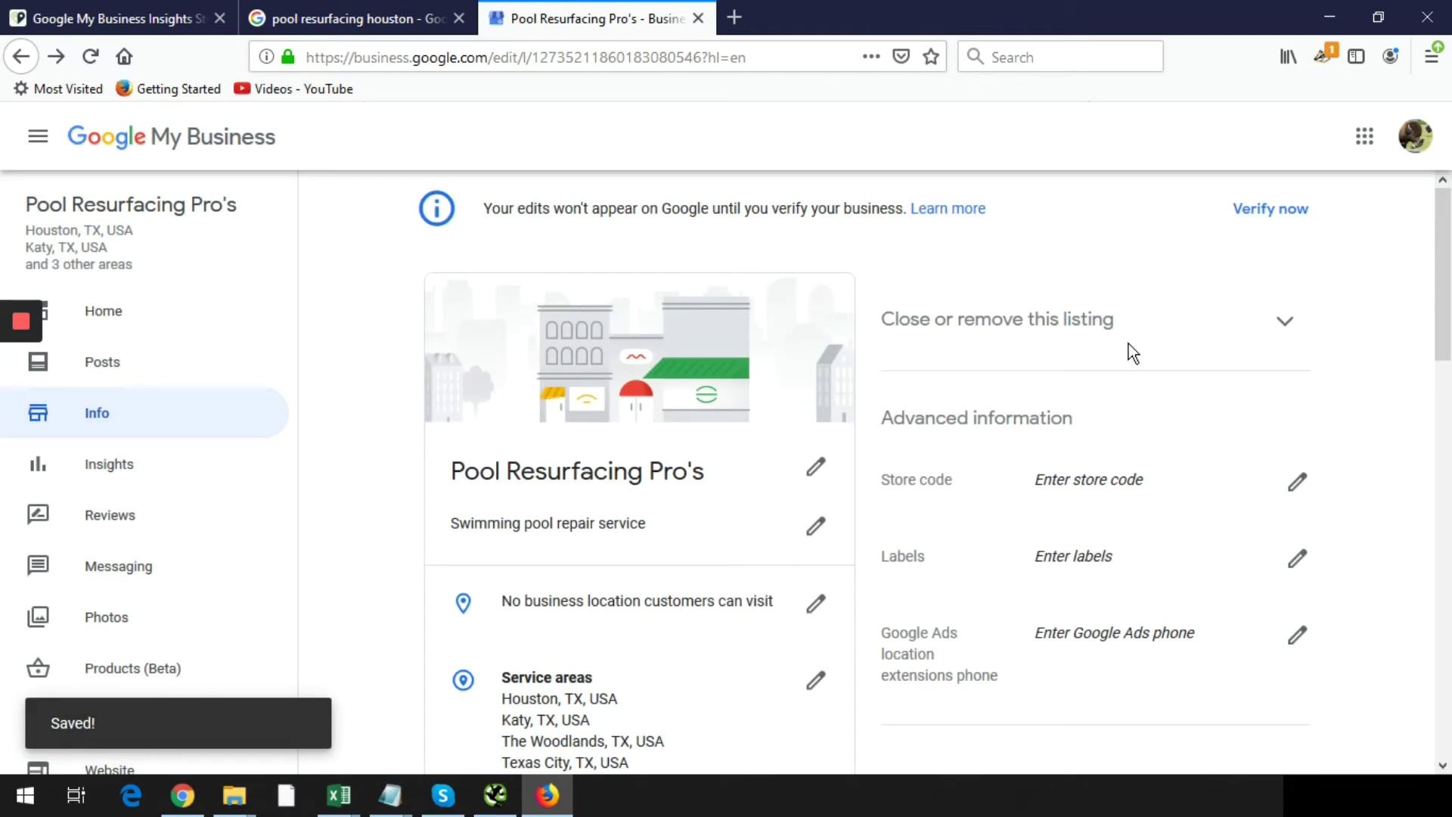
- Go back to the dashboard, reload it, and open the Add description box under Complete your listing
left_click(114, 314)
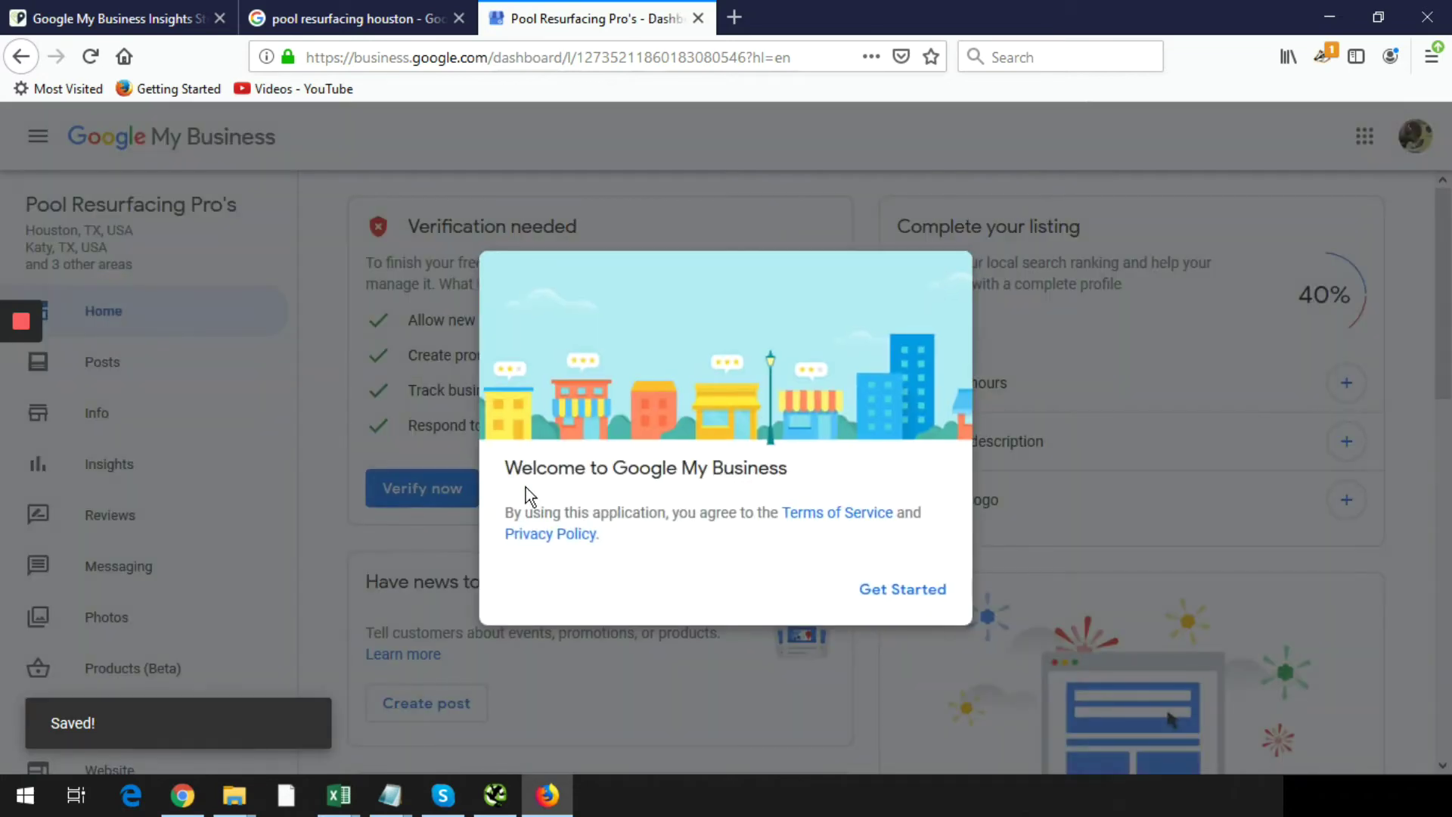
left_click(905, 589)
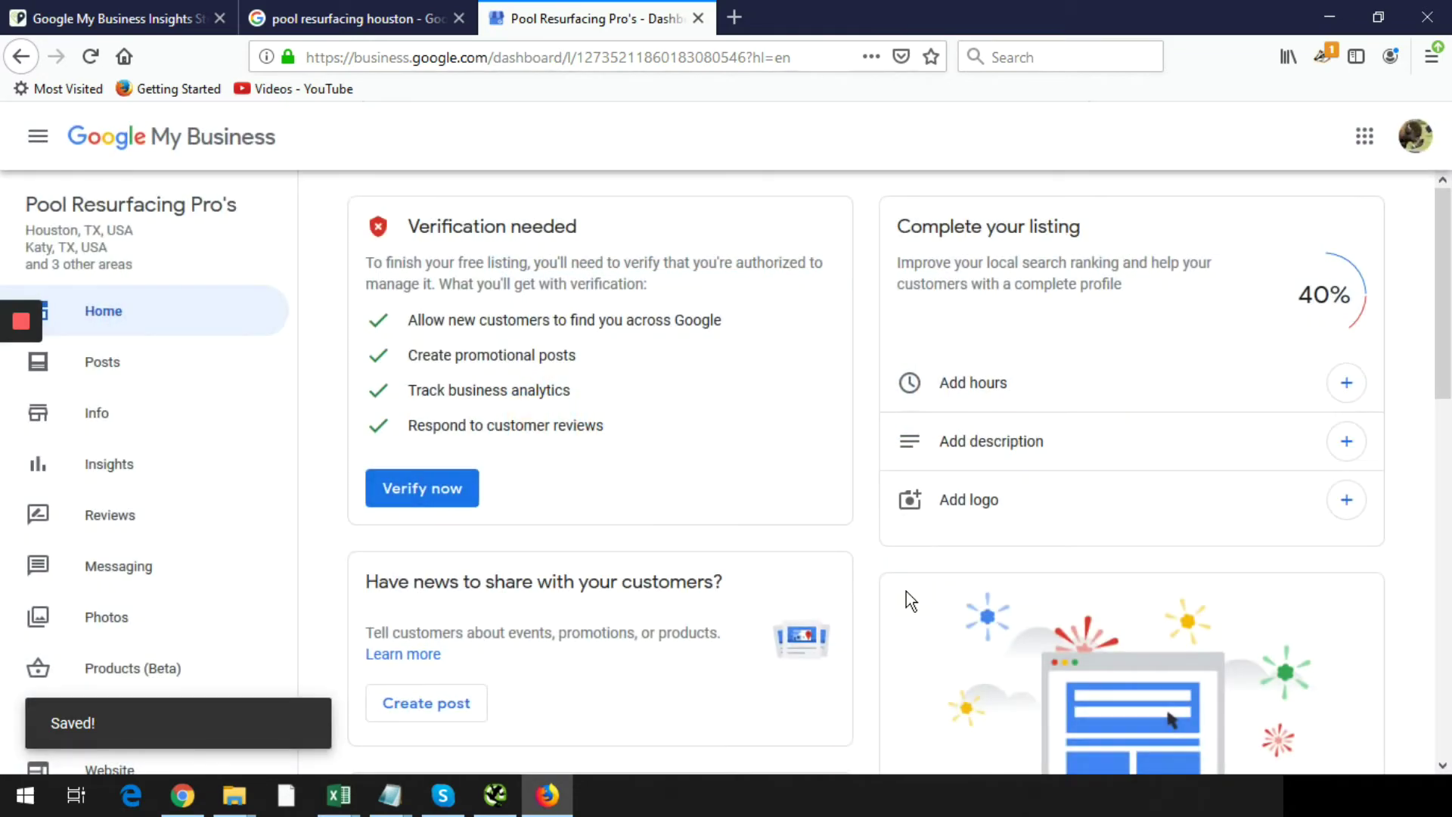
left_click(90, 56)
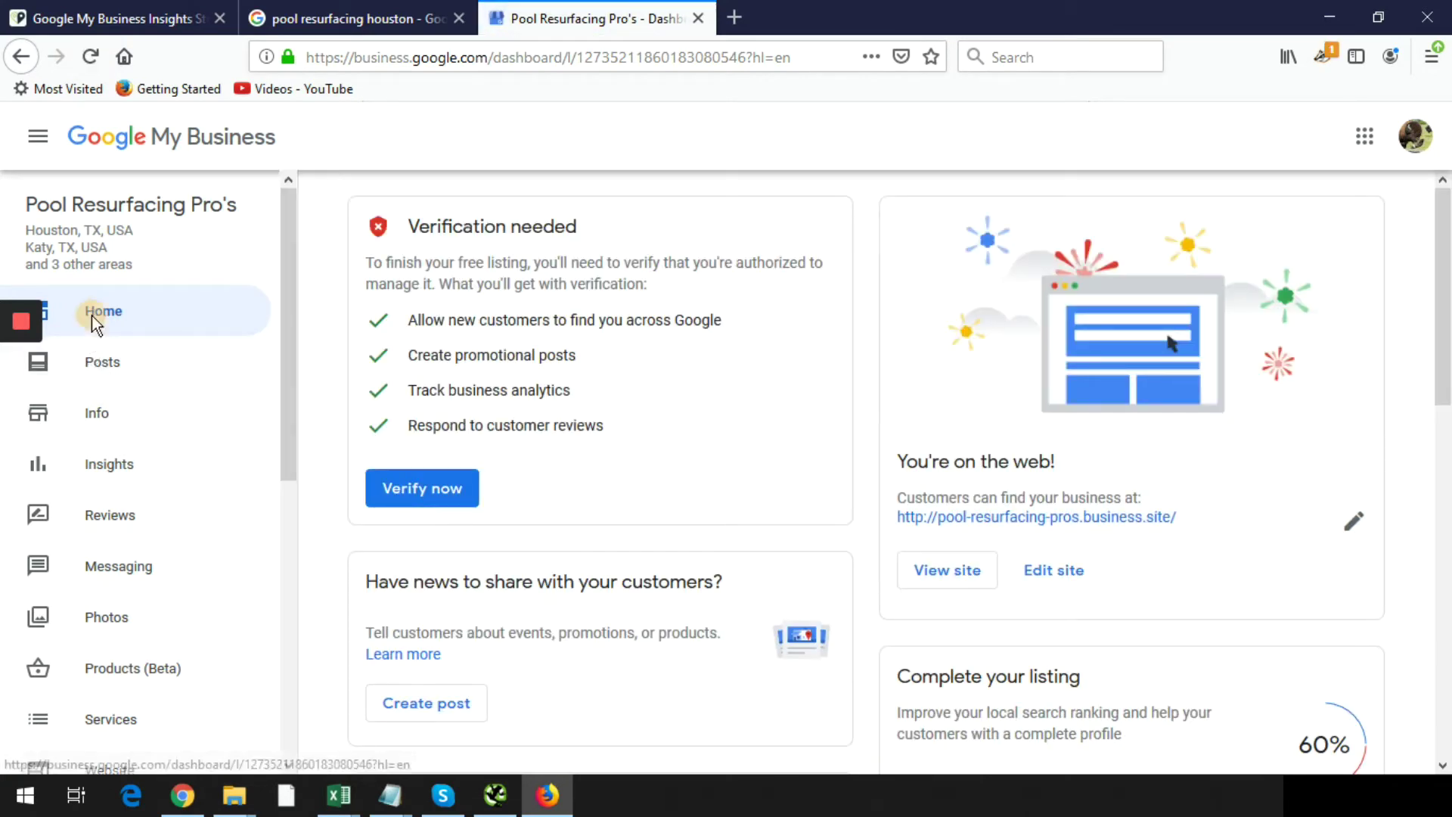
scroll(1113, 464, "down", 3)
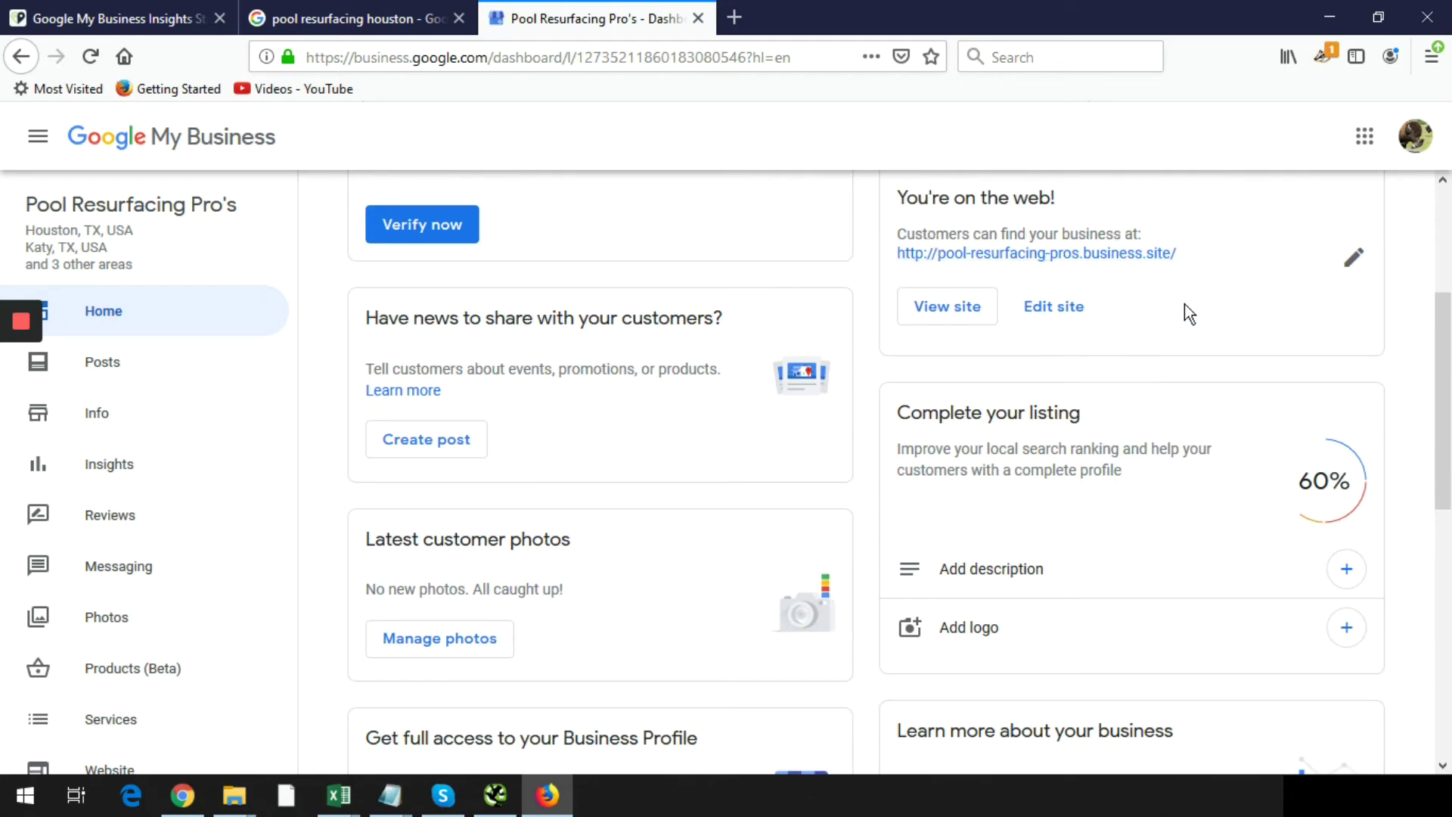
scroll(1184, 302, "up", 2)
scroll(1186, 298, "down", 3)
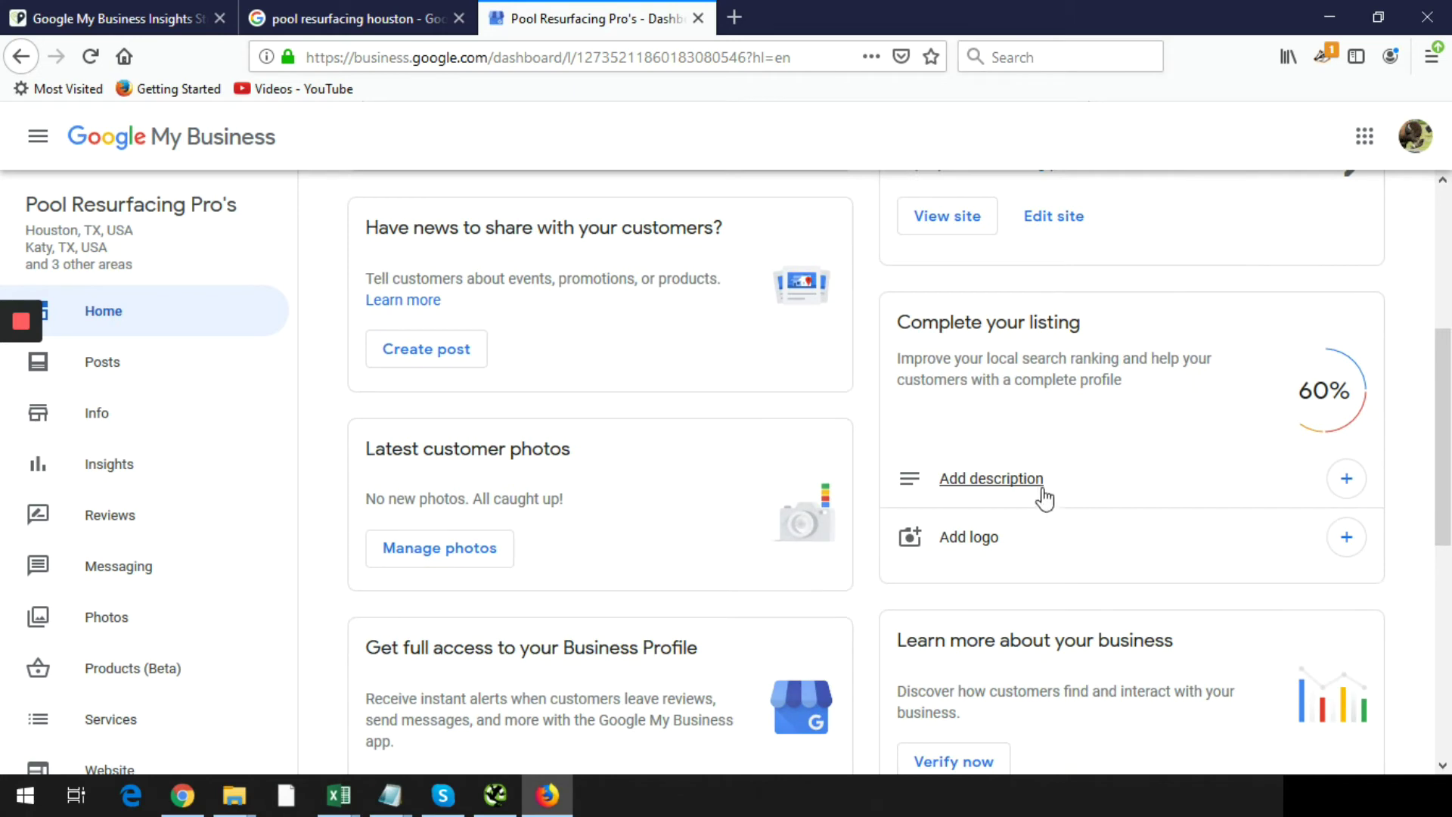
left_click(1347, 478)
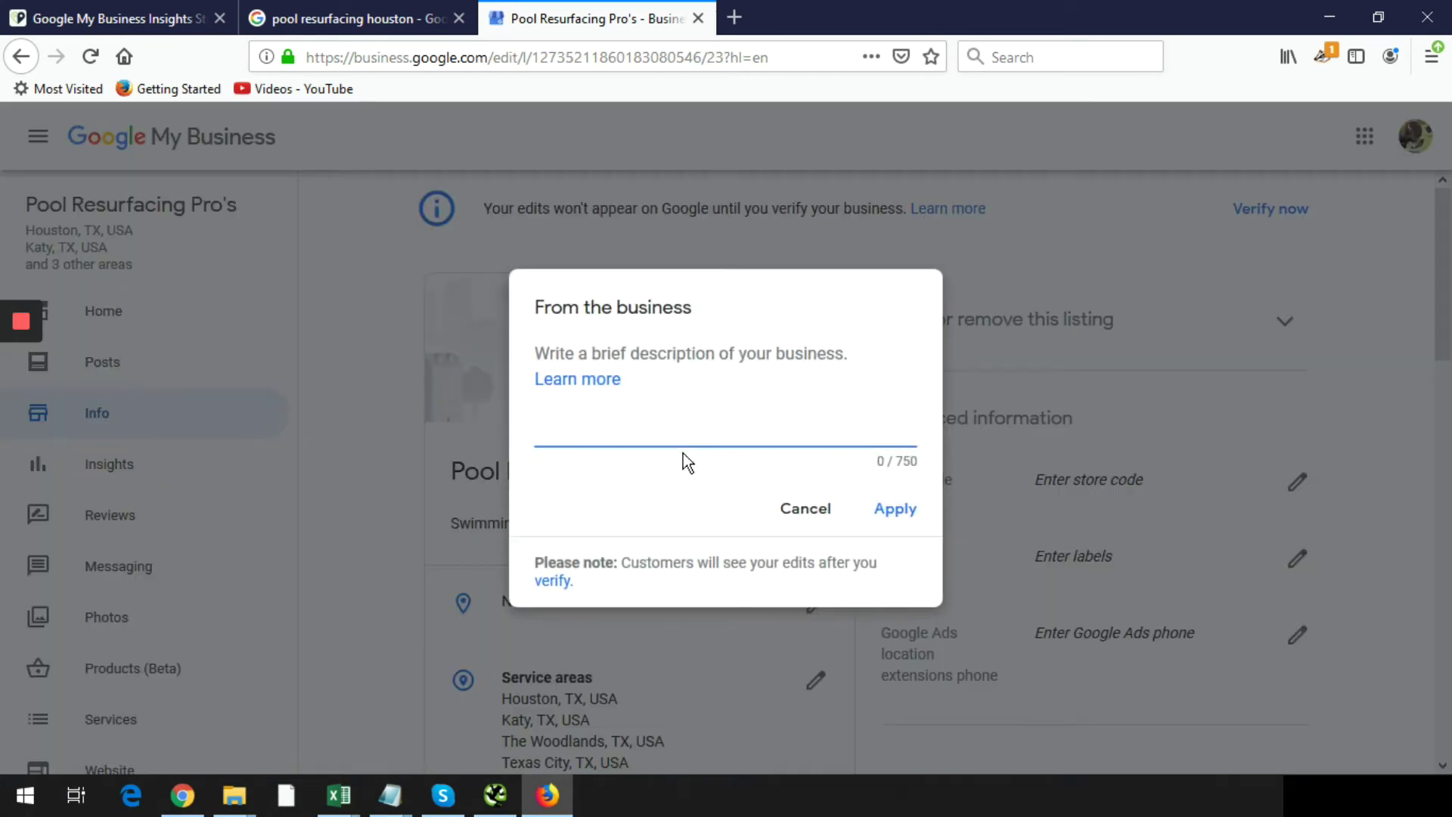
- Enter the description 'Pool Resurfacing Pro's is the top provider of pool resurfacing in the Houston area' and apply it
type("Pool Resurfac")
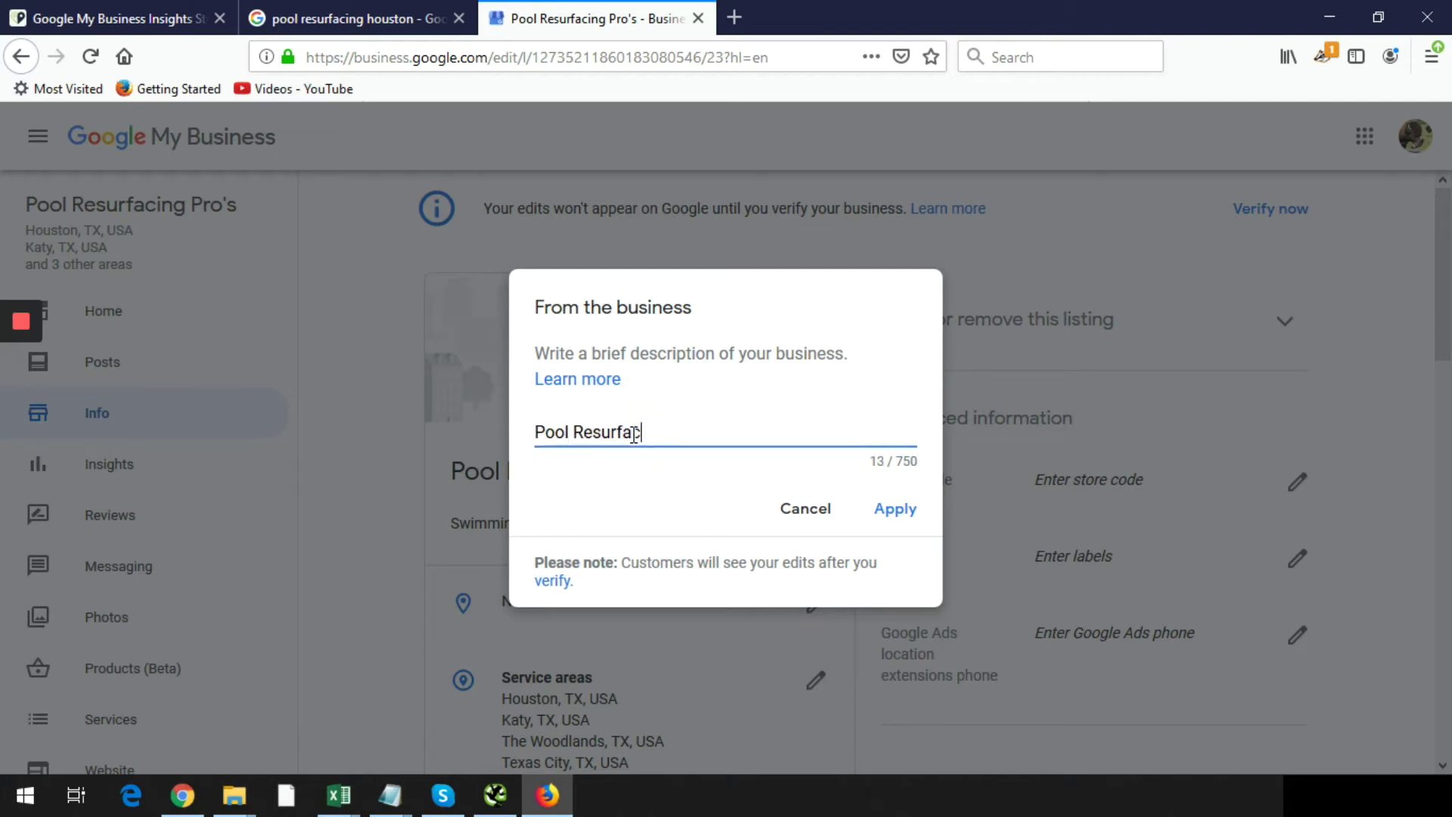
type("ing Pro's is th")
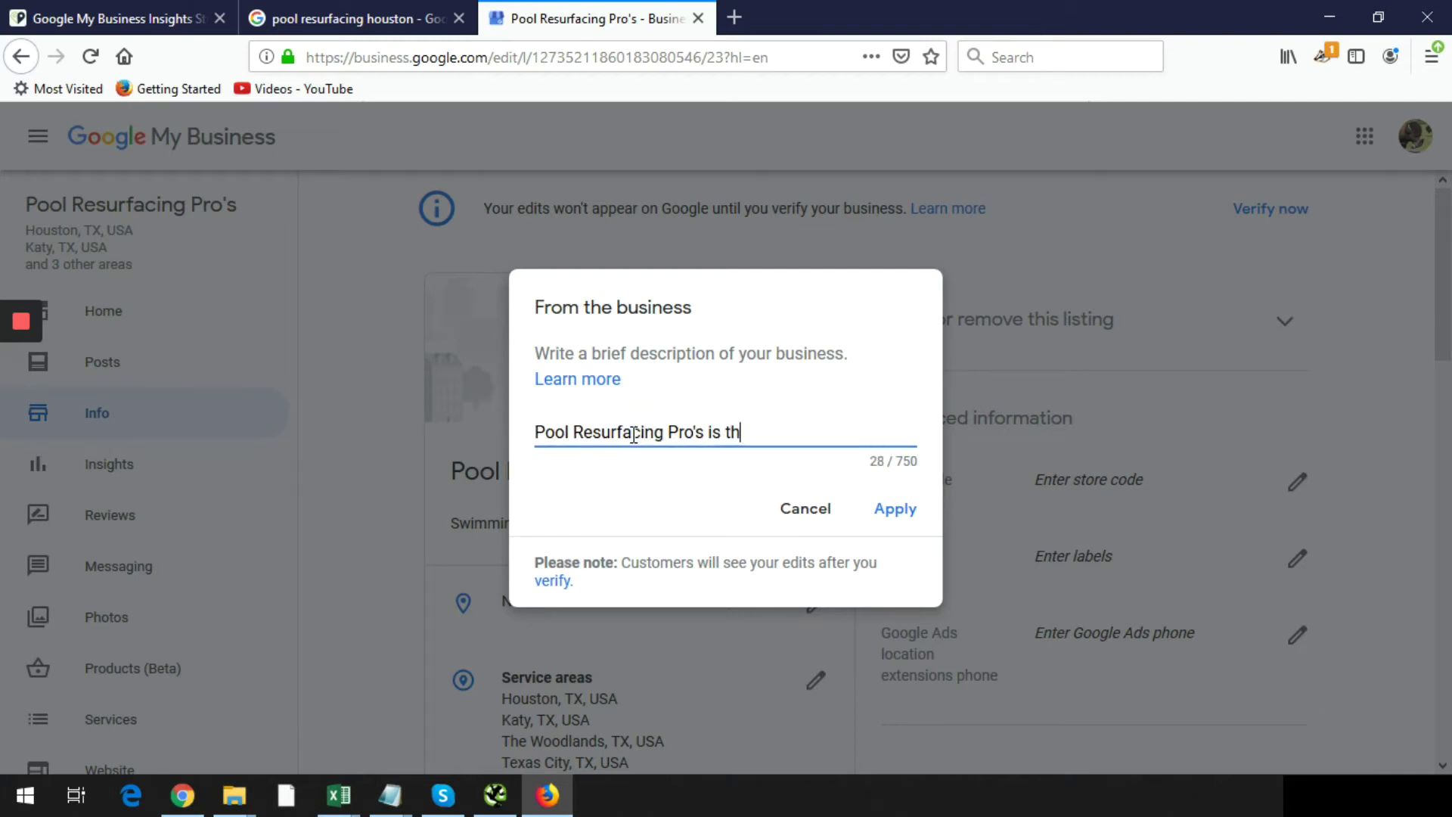
type("e top provider of ")
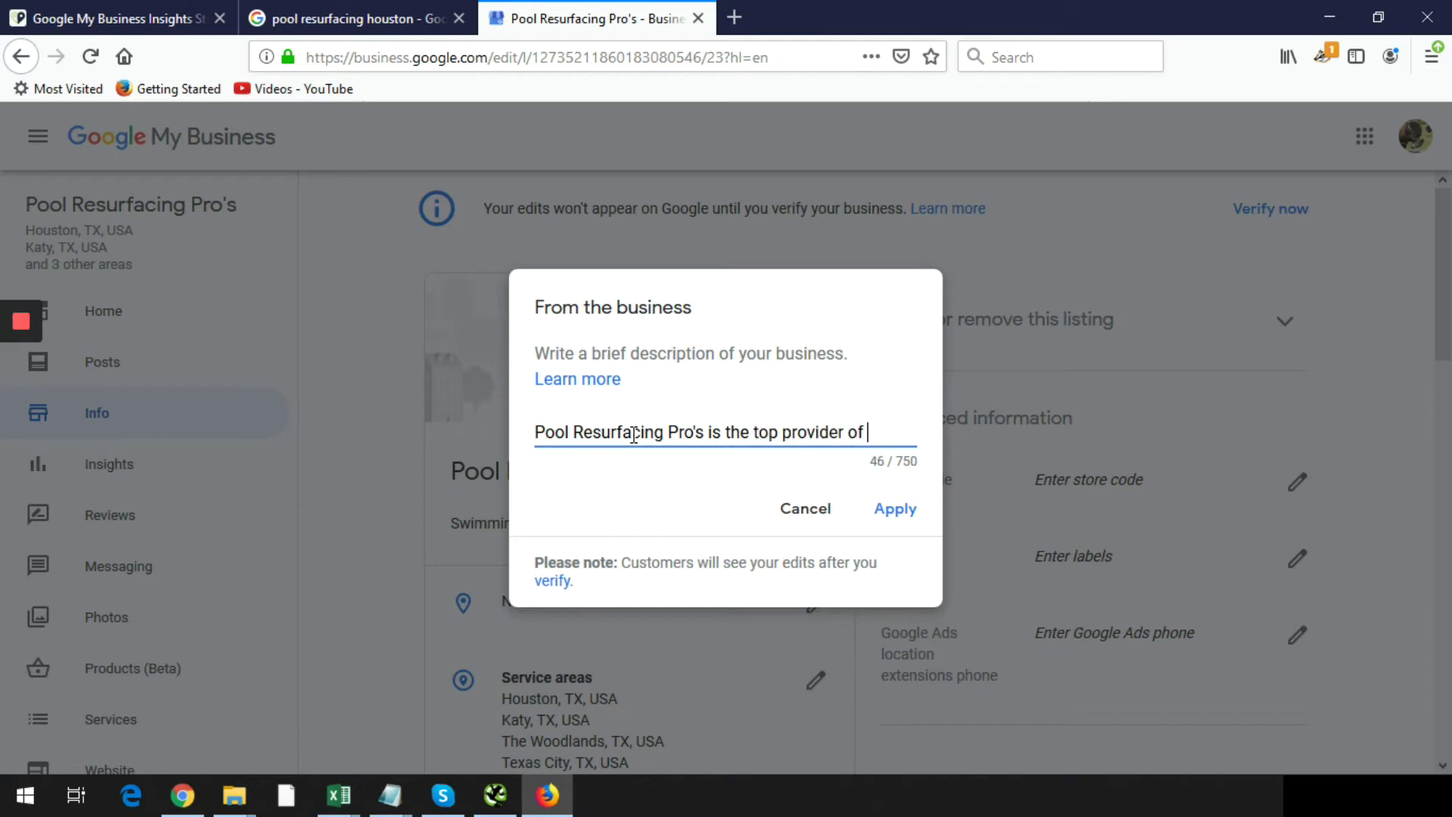
type("pool resurfa")
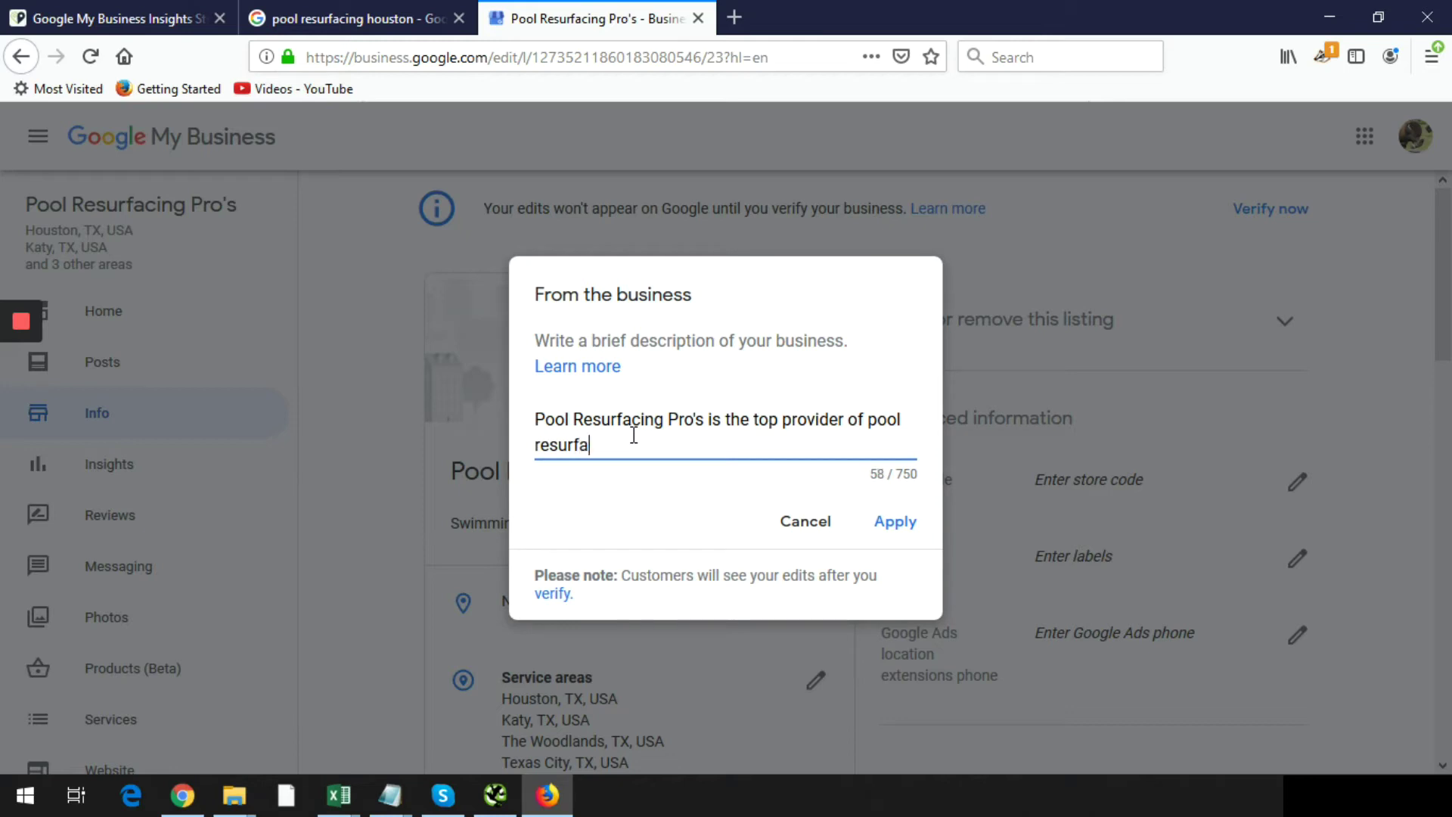
type("cing in the Houston are")
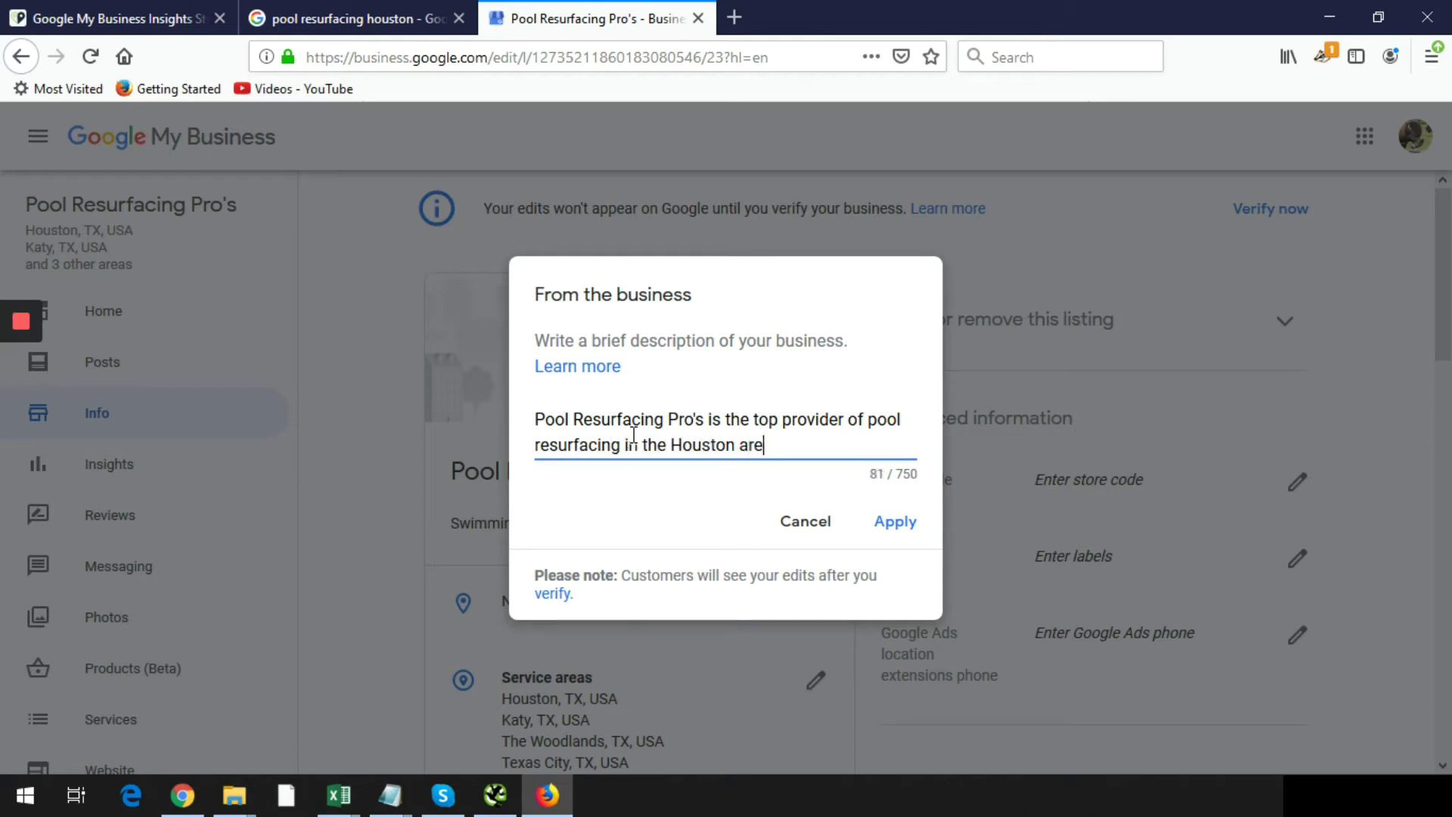
type("al  We cover all of ")
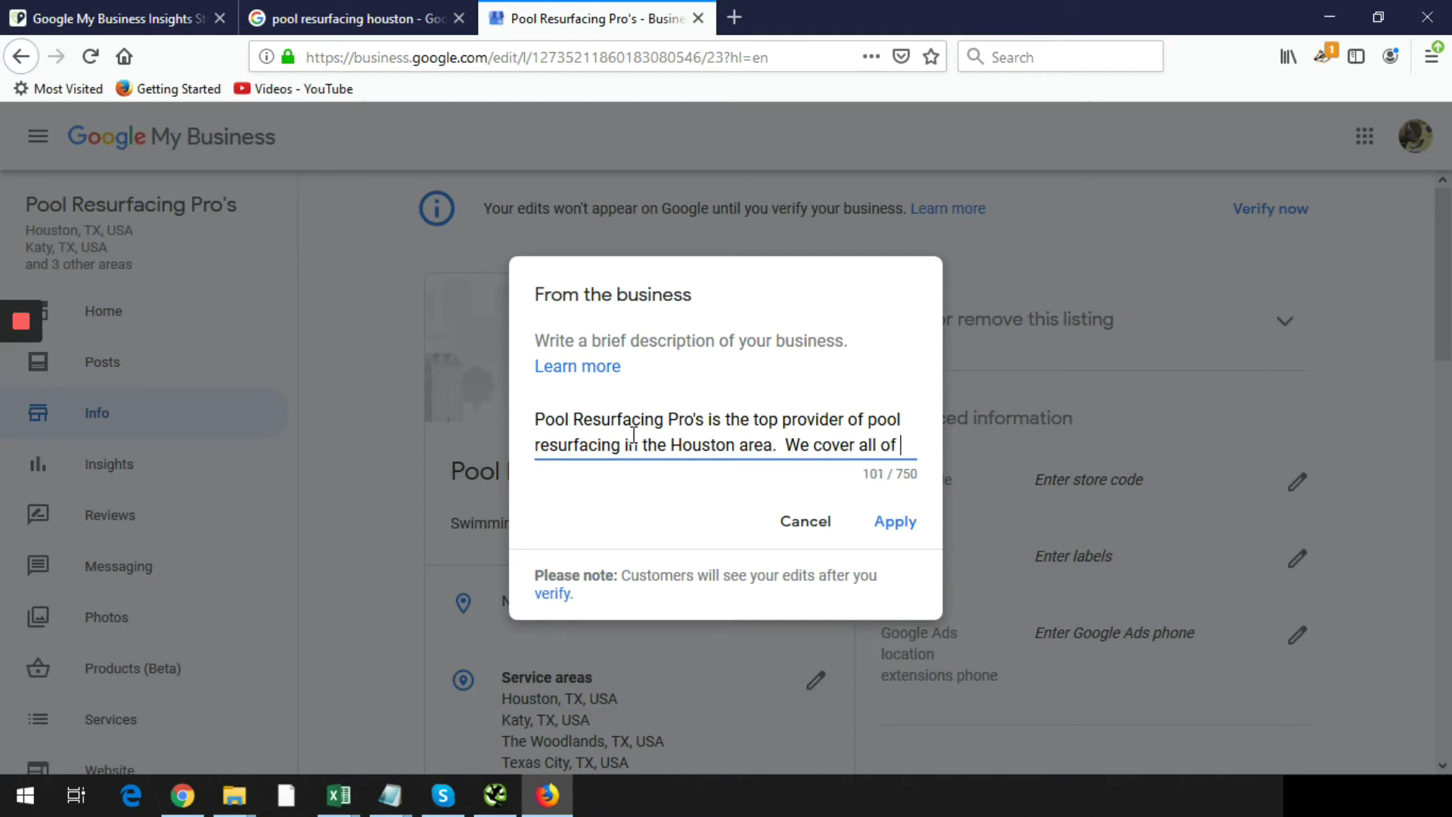
type("your pool needs.")
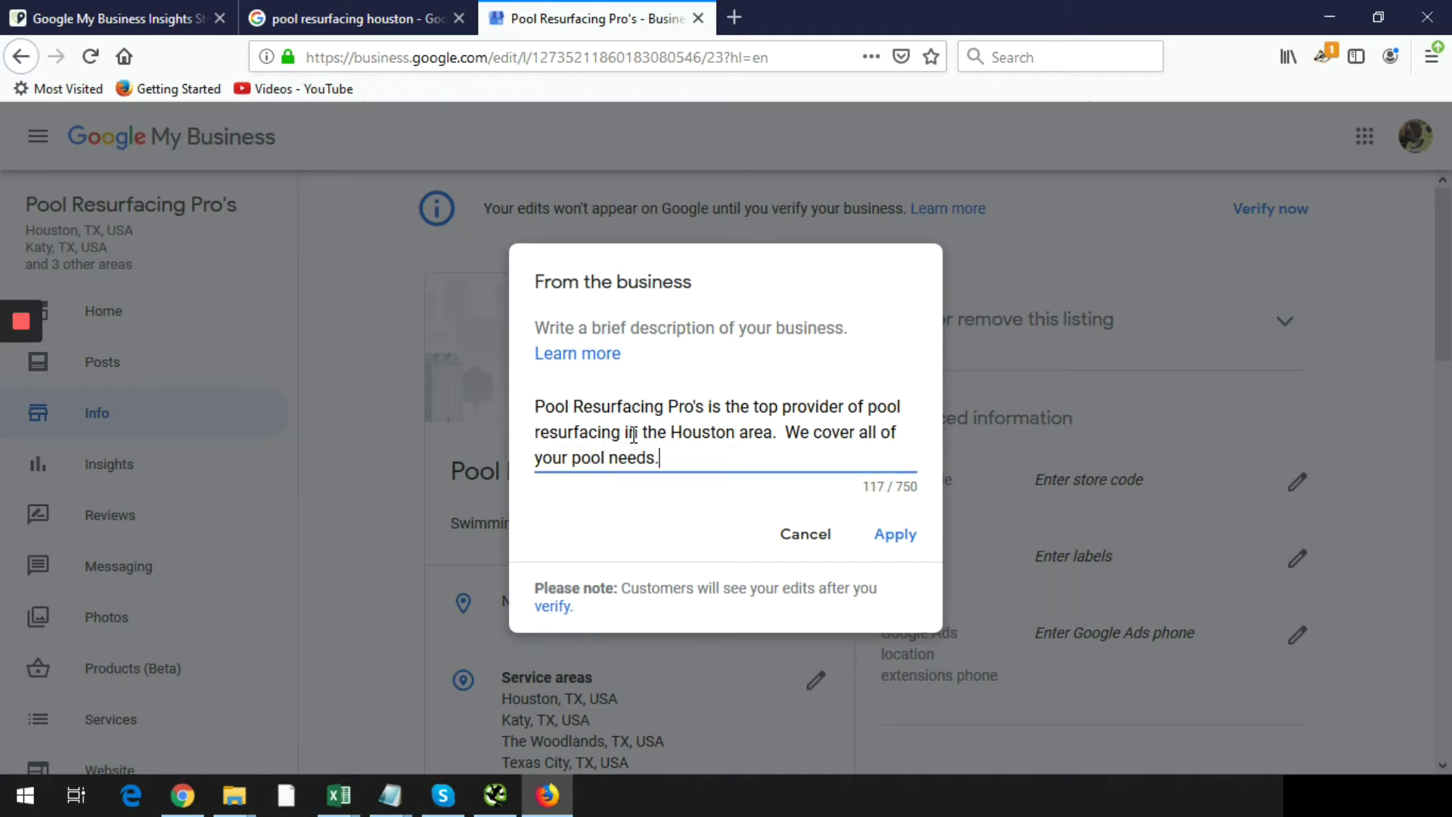
key("Return")
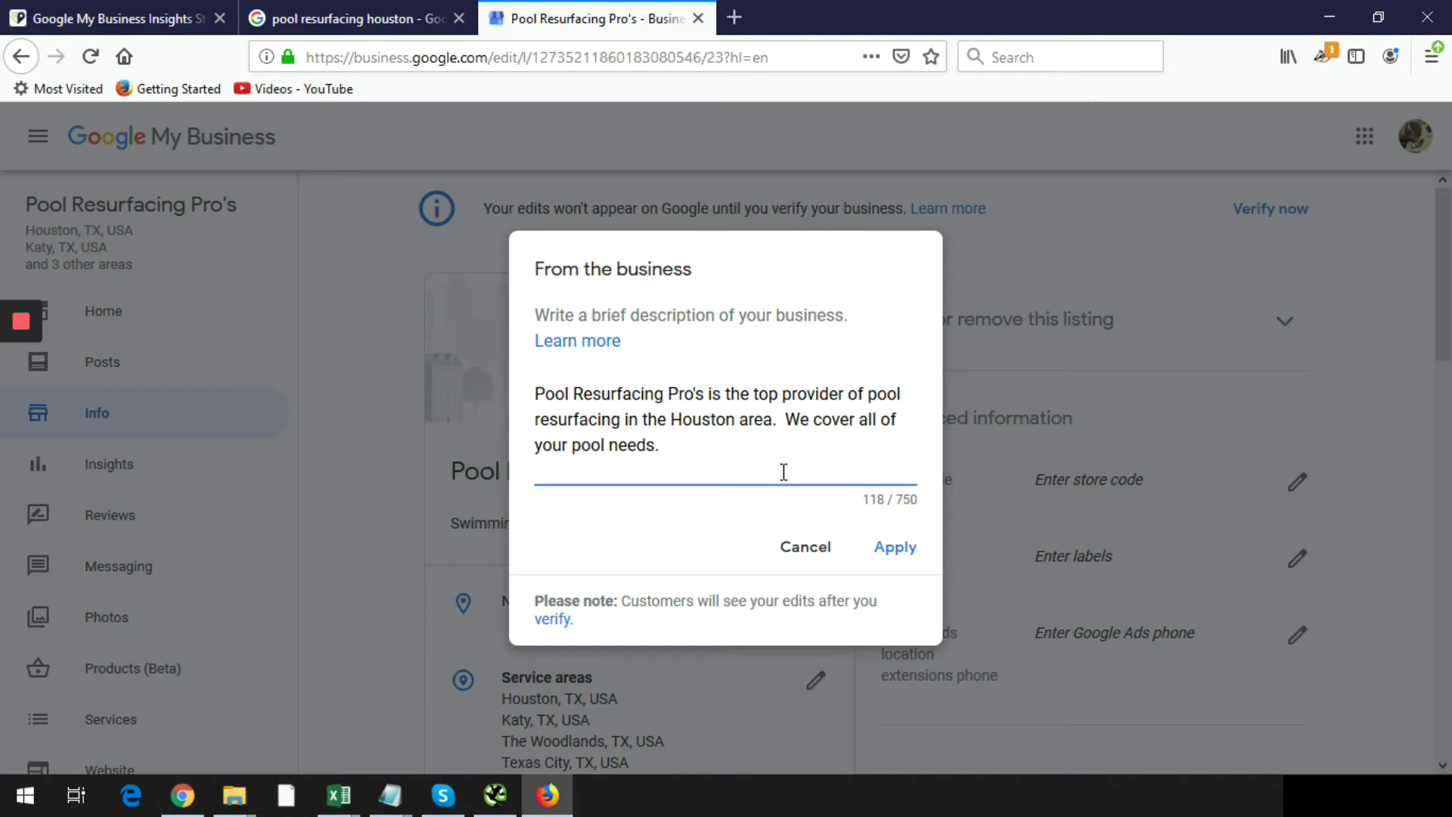
left_click(895, 548)
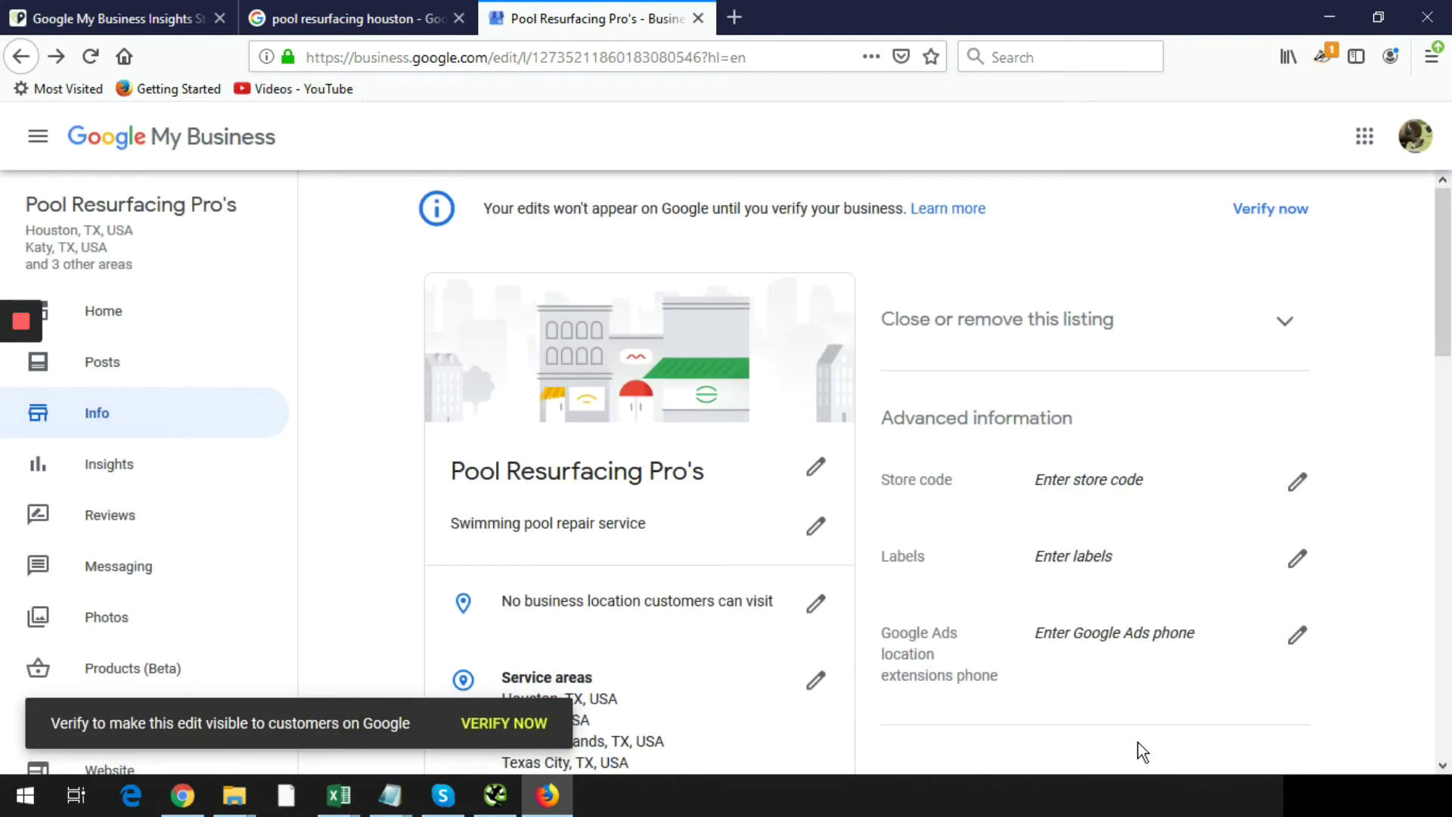
- Reload the Home dashboard to confirm 80% completion and open the free site pool-resurfacing-pros.business.site
left_click(106, 310)
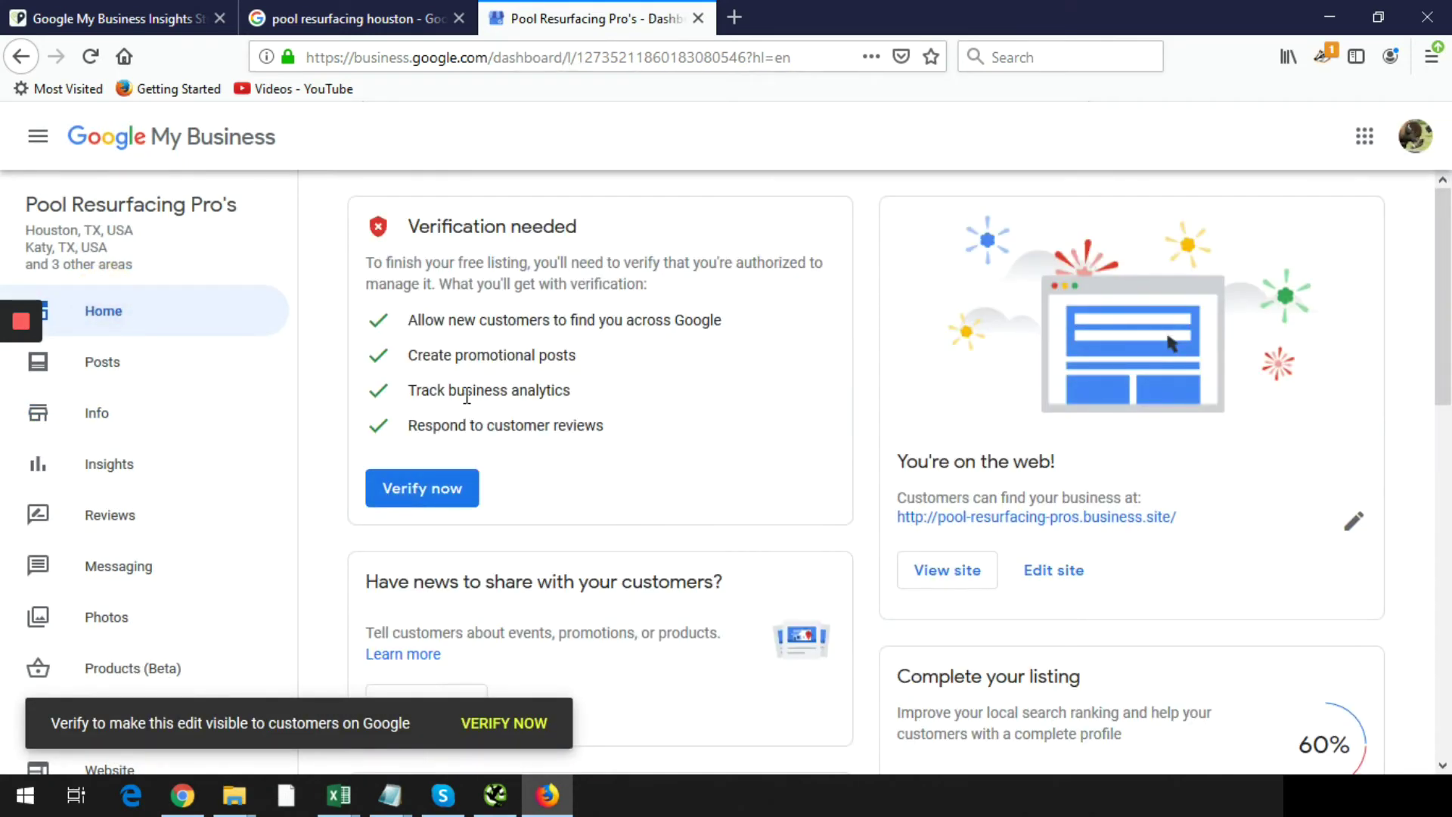
left_click(90, 57)
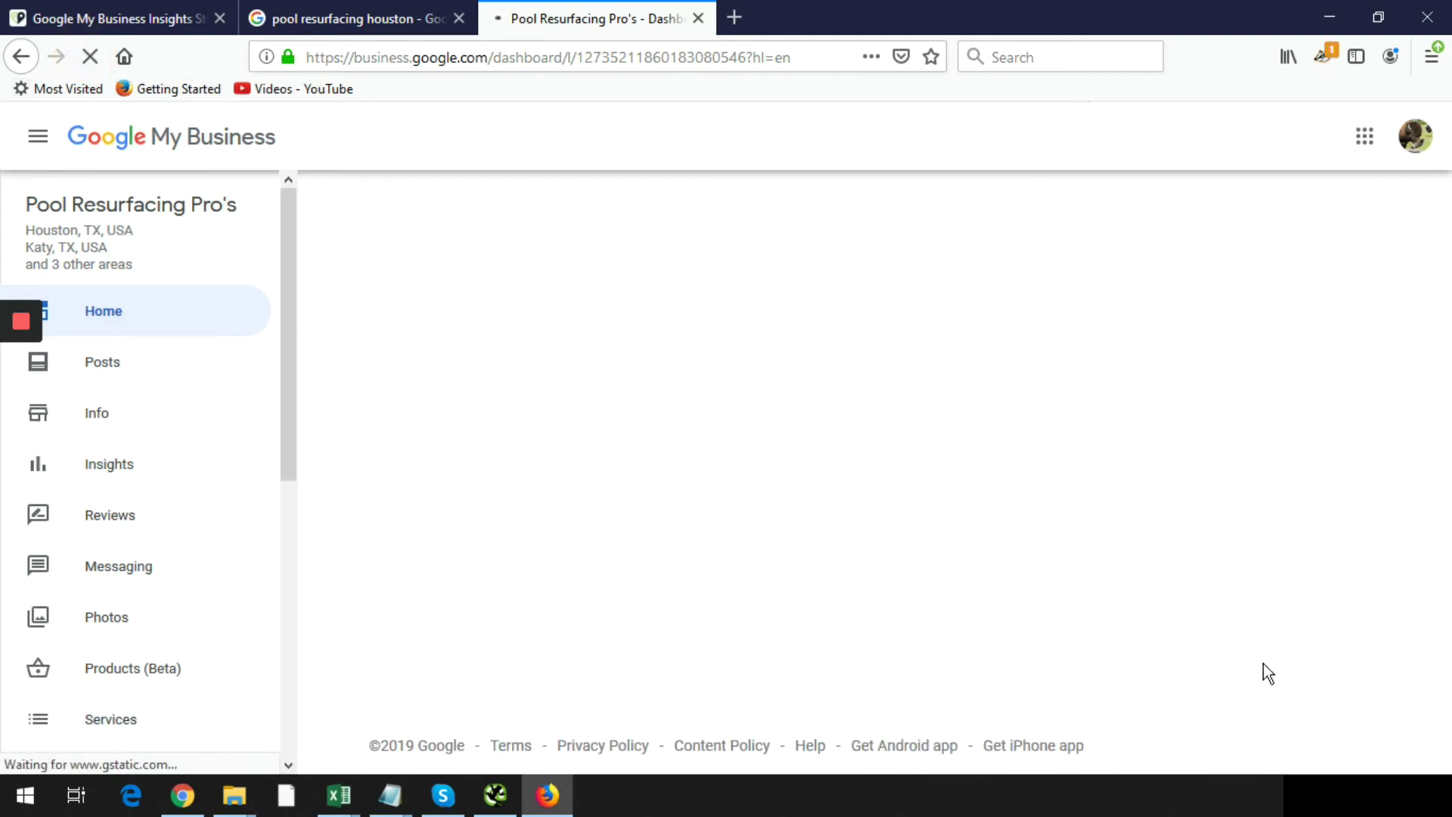
scroll(1284, 717, "down", 3)
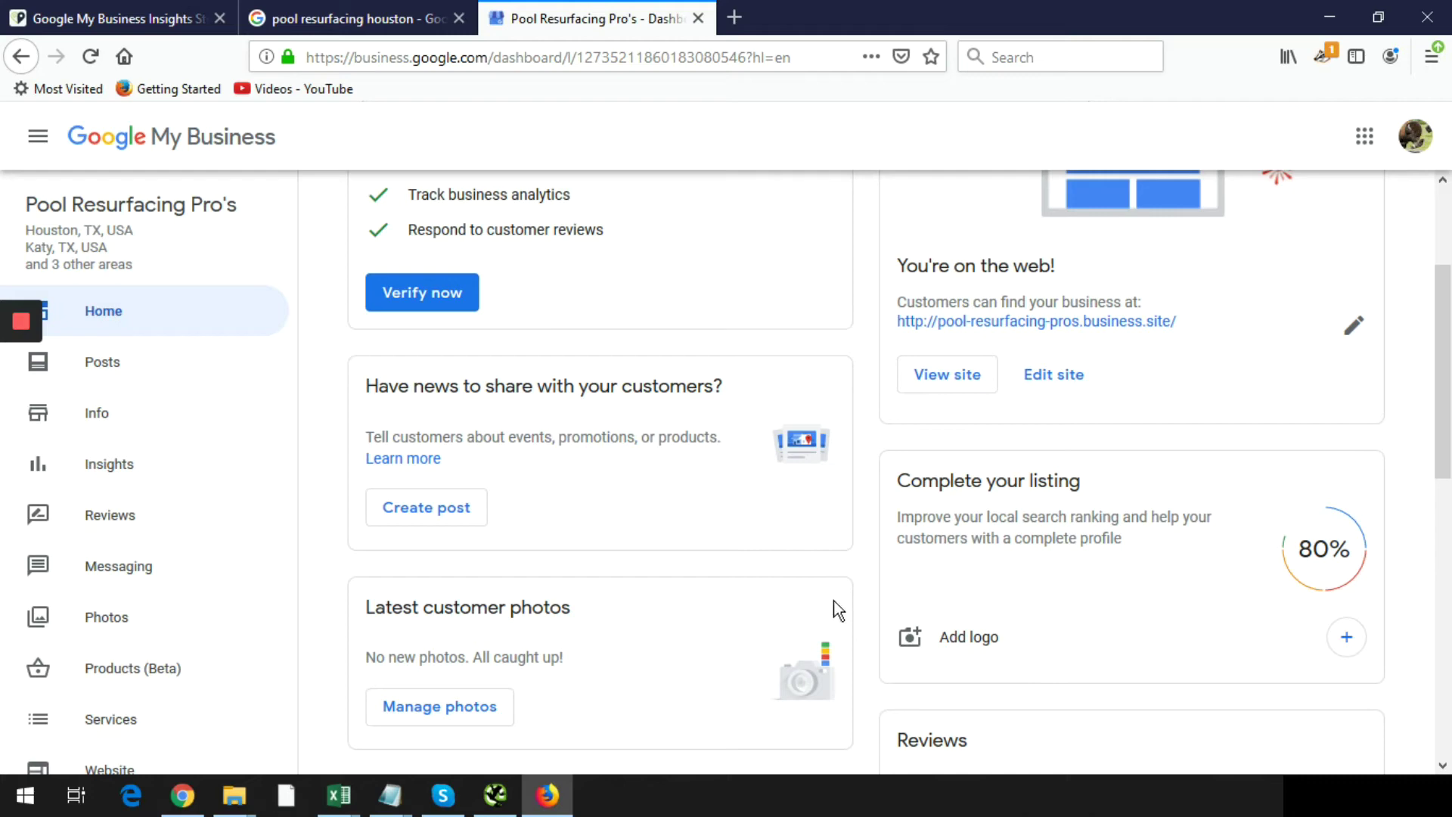
scroll(1103, 465, "up", 3)
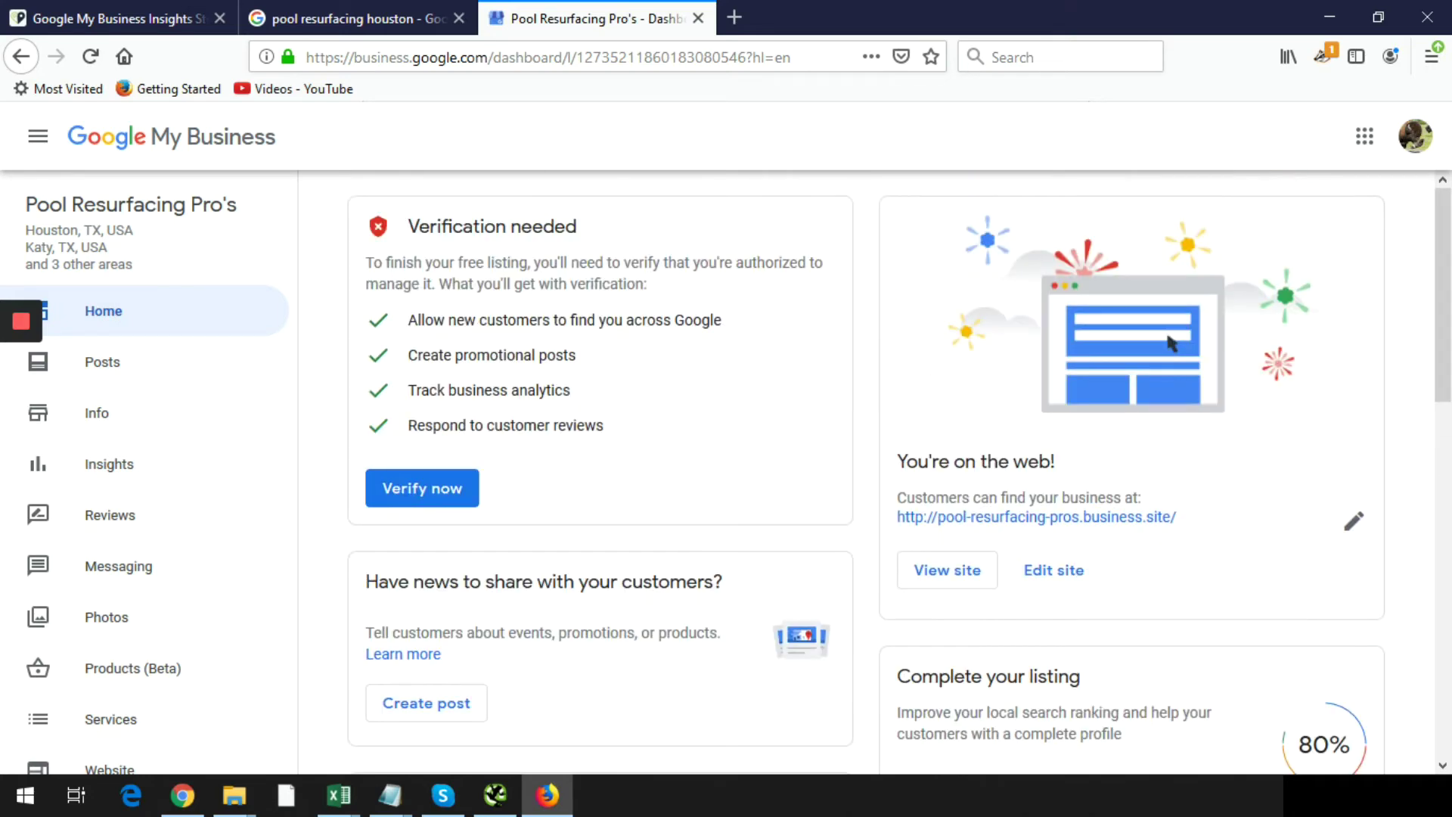
mouse_move(28, 329)
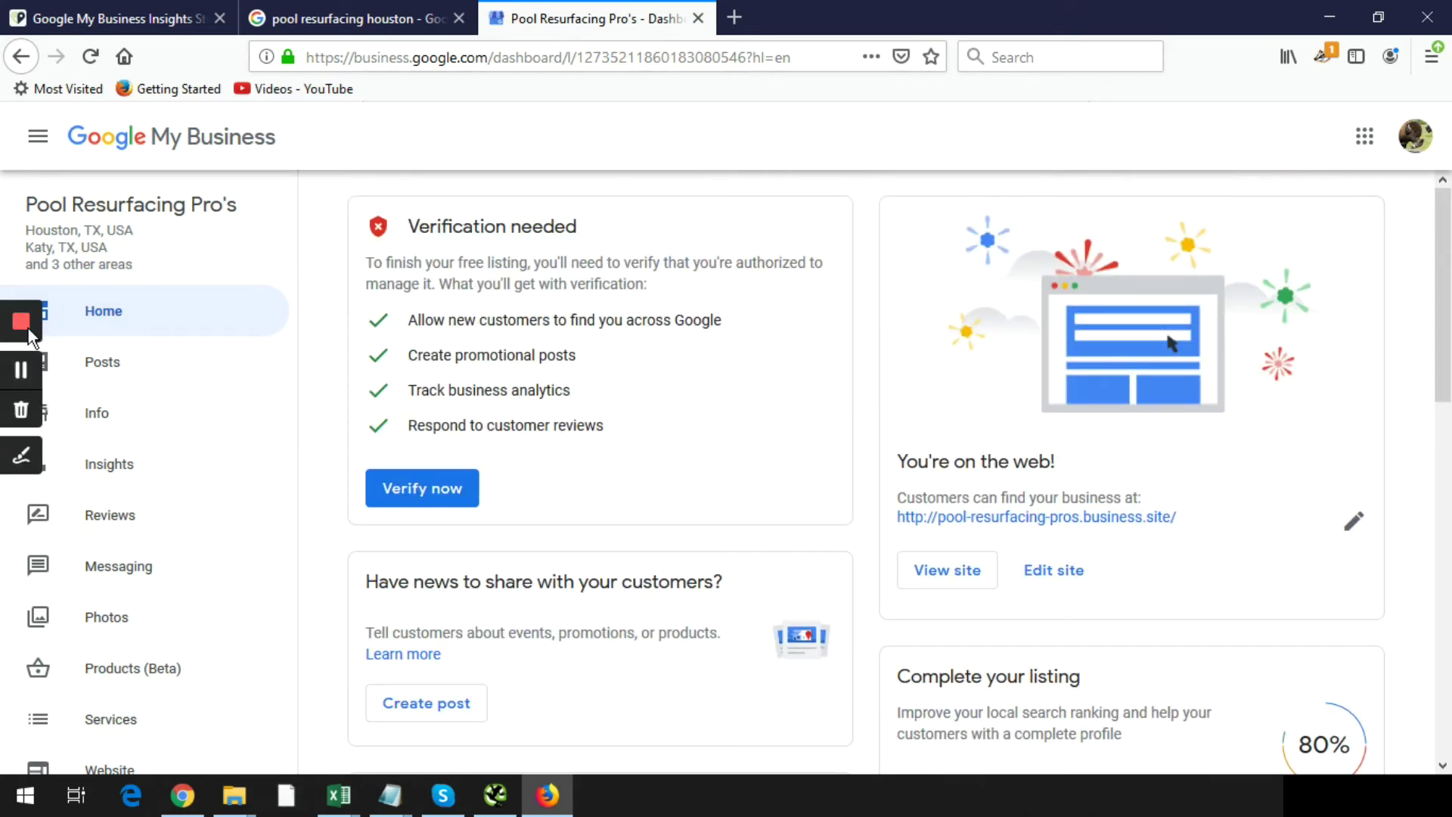
left_click(18, 364)
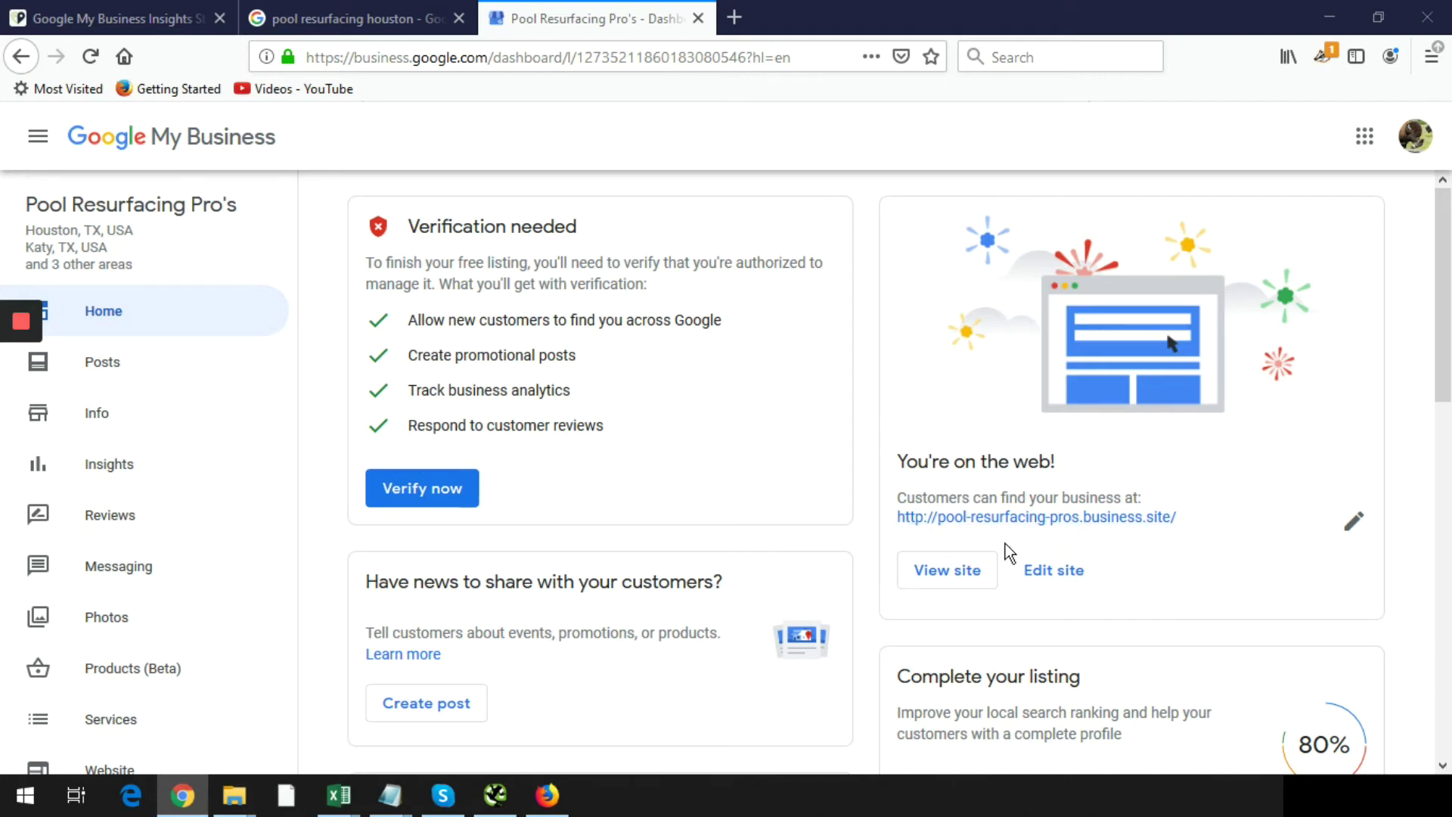
left_click(965, 572)
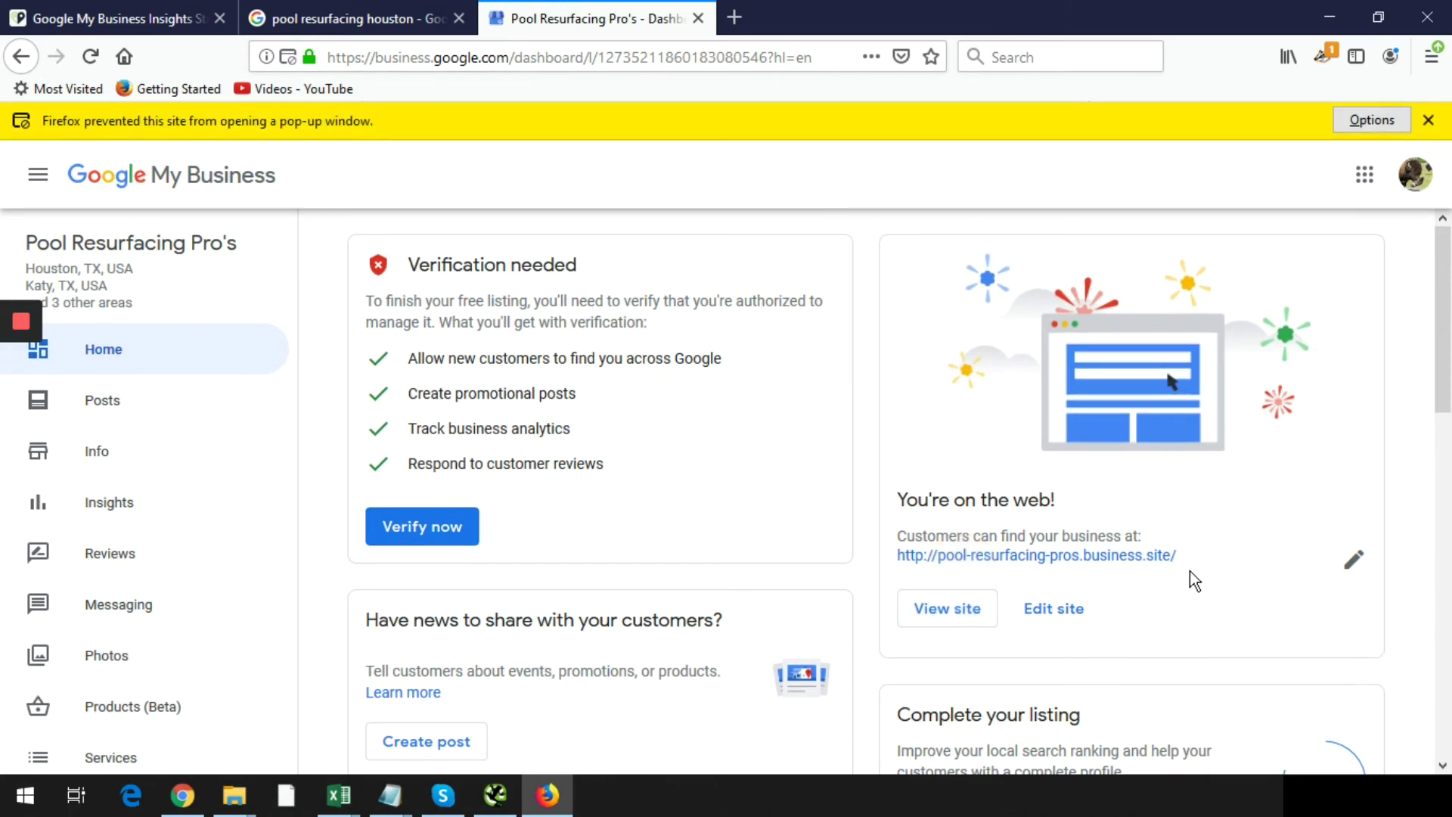
- Scroll the live business.site page down to its Contact section and back, then return to the dashboard tab
scroll(320, 409, "down", 6)
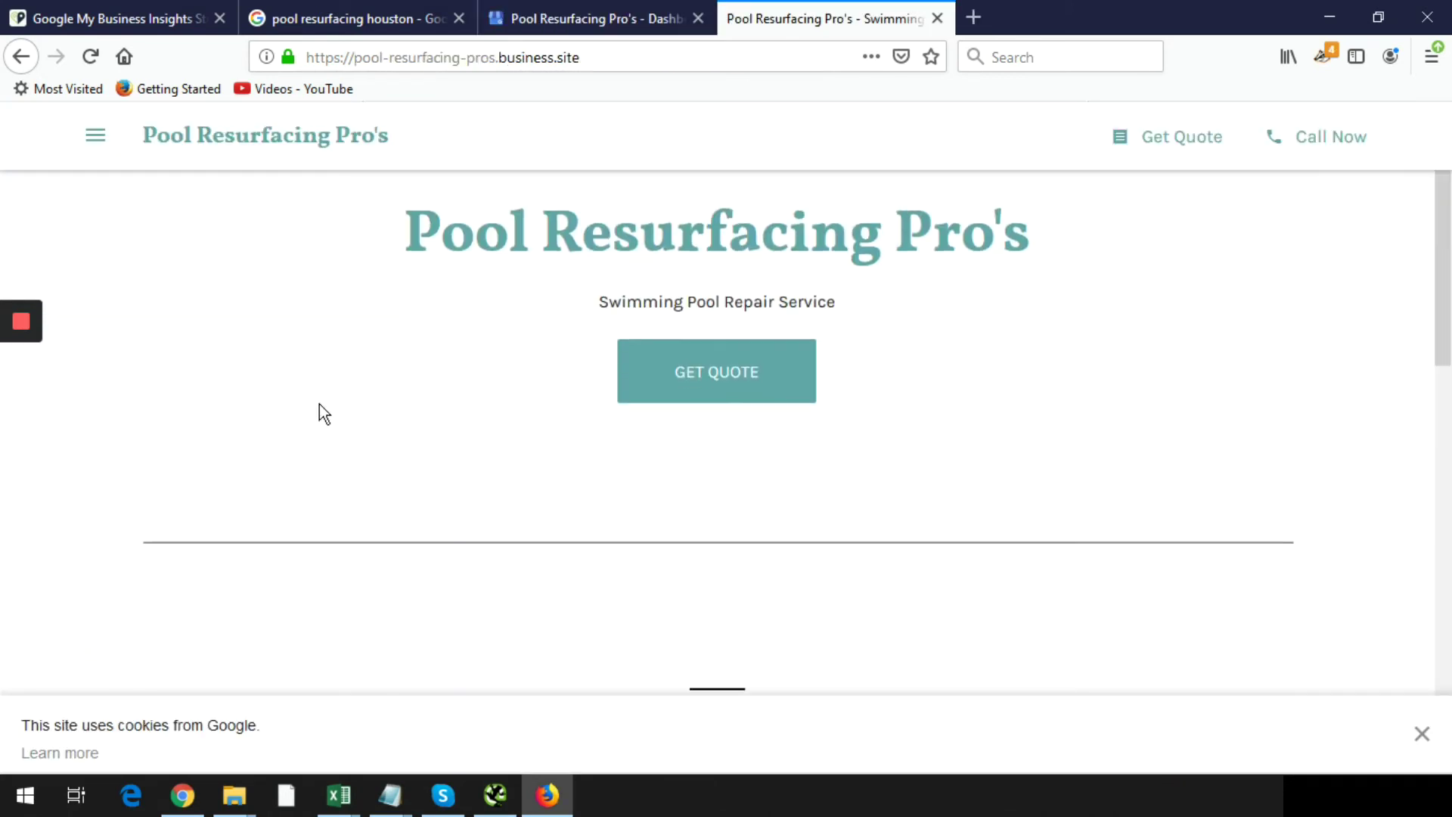
scroll(320, 406, "down", 3)
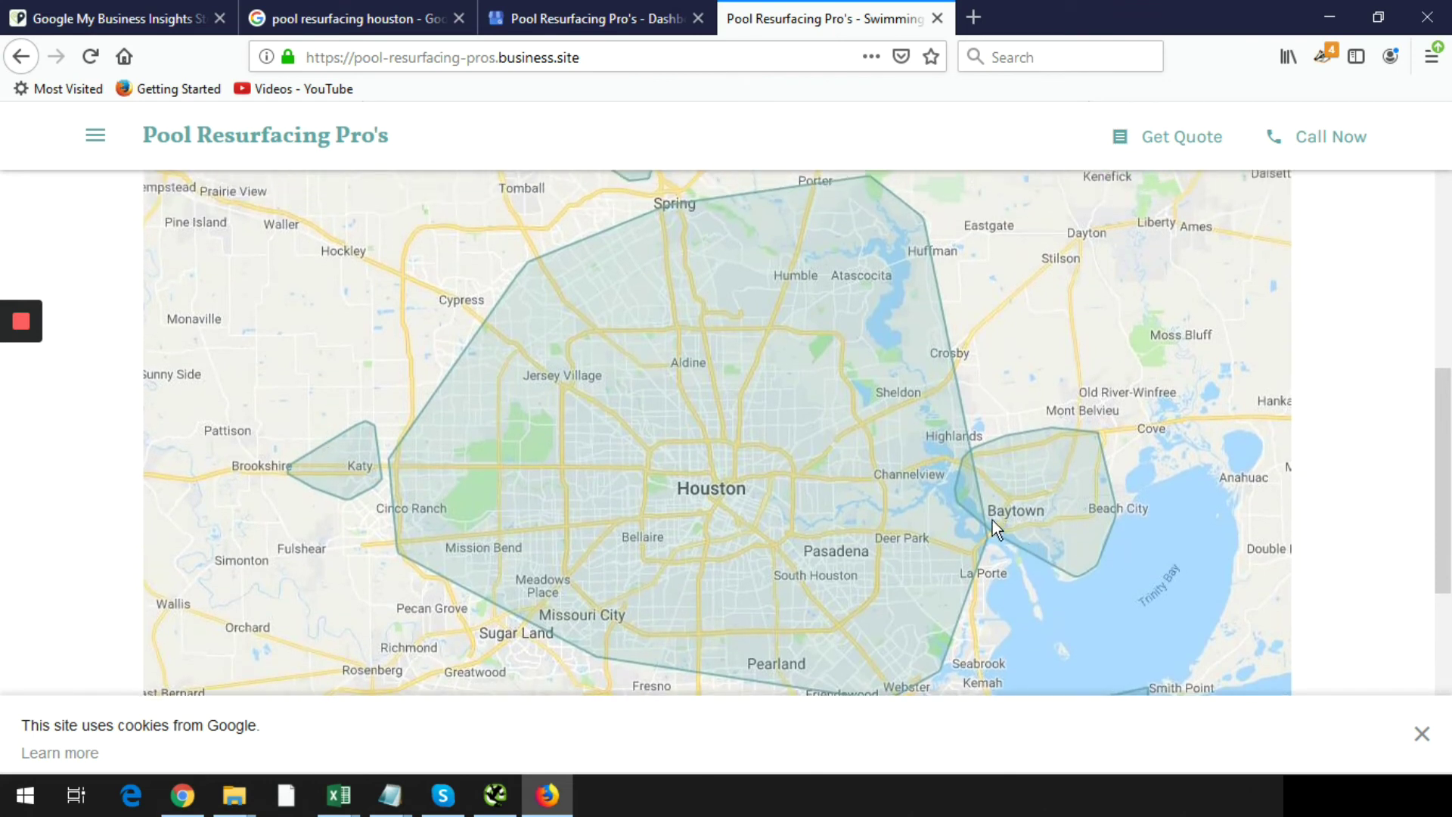
scroll(605, 499, "down", 2)
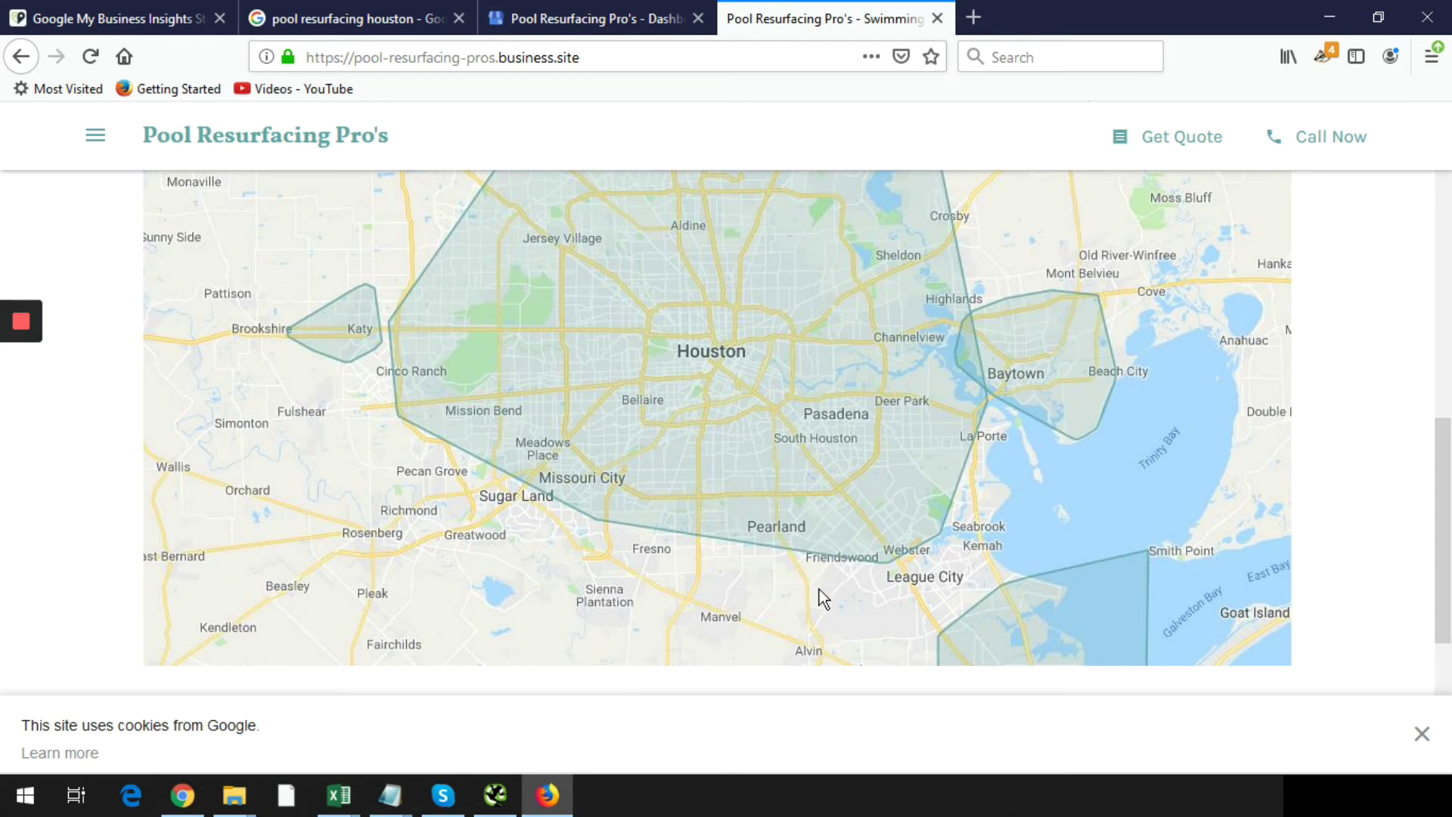
scroll(819, 589, "down", 2)
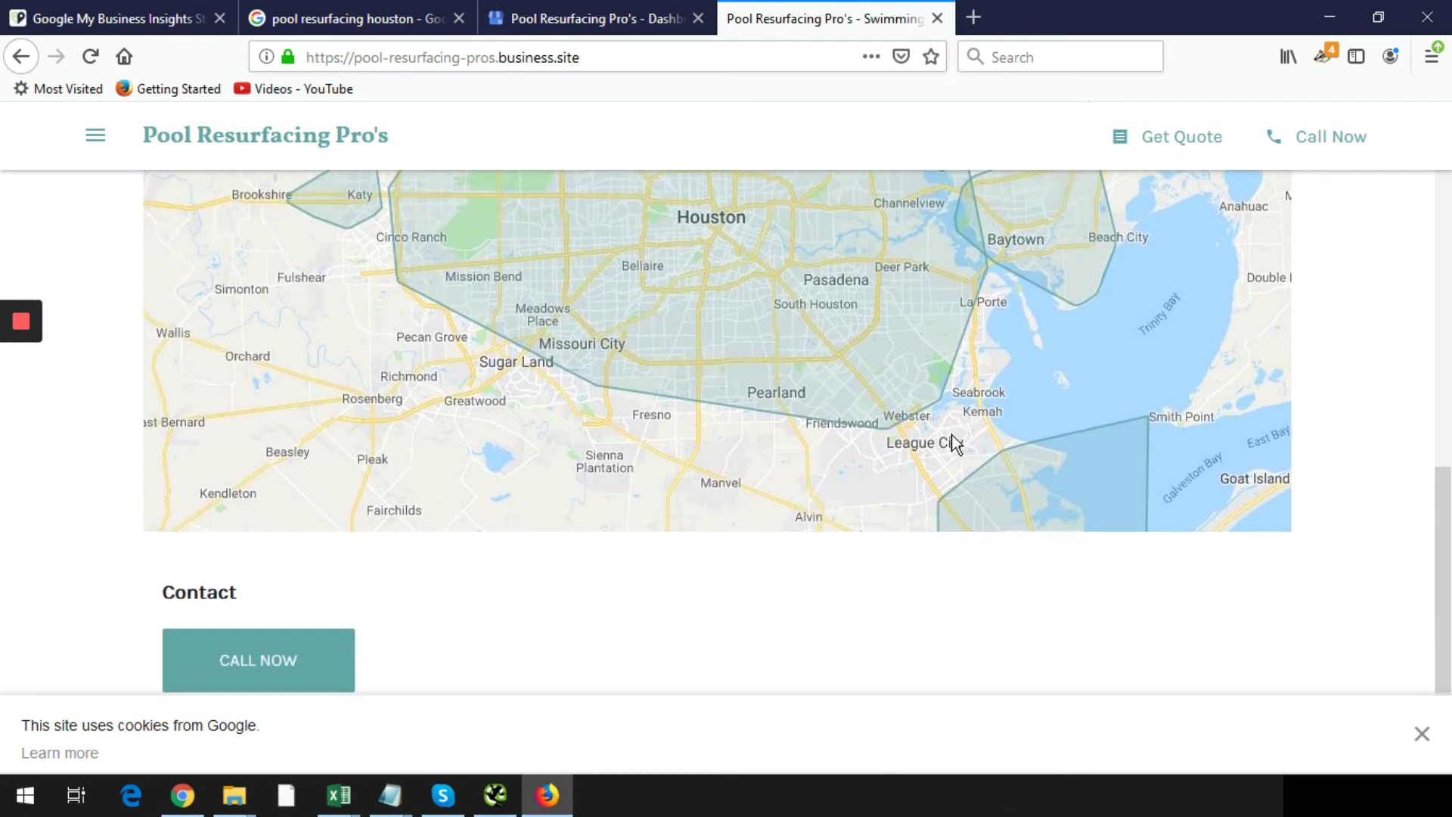
scroll(951, 365, "up", 6)
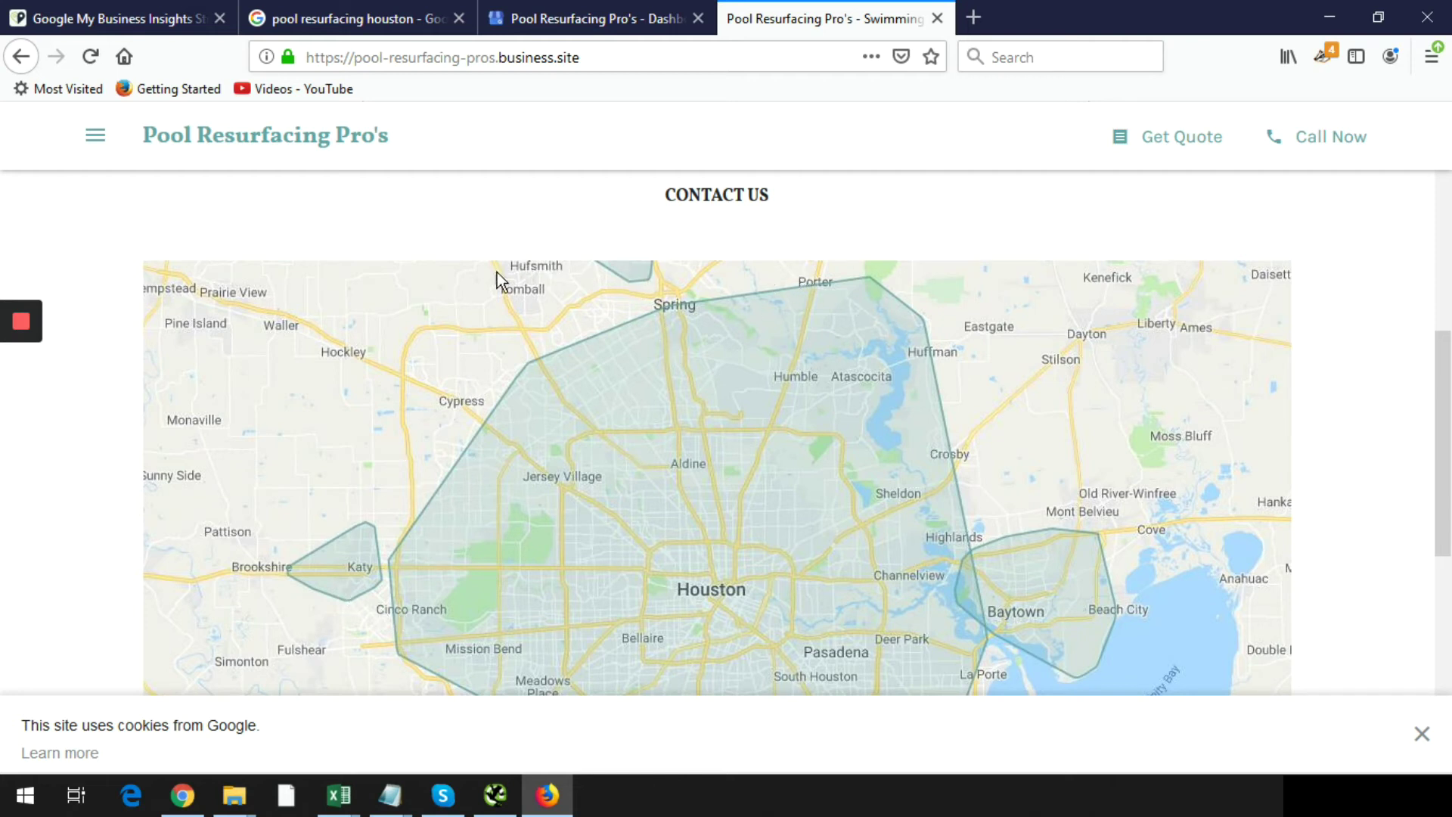
scroll(560, 537, "down", 2)
scroll(560, 531, "down", 2)
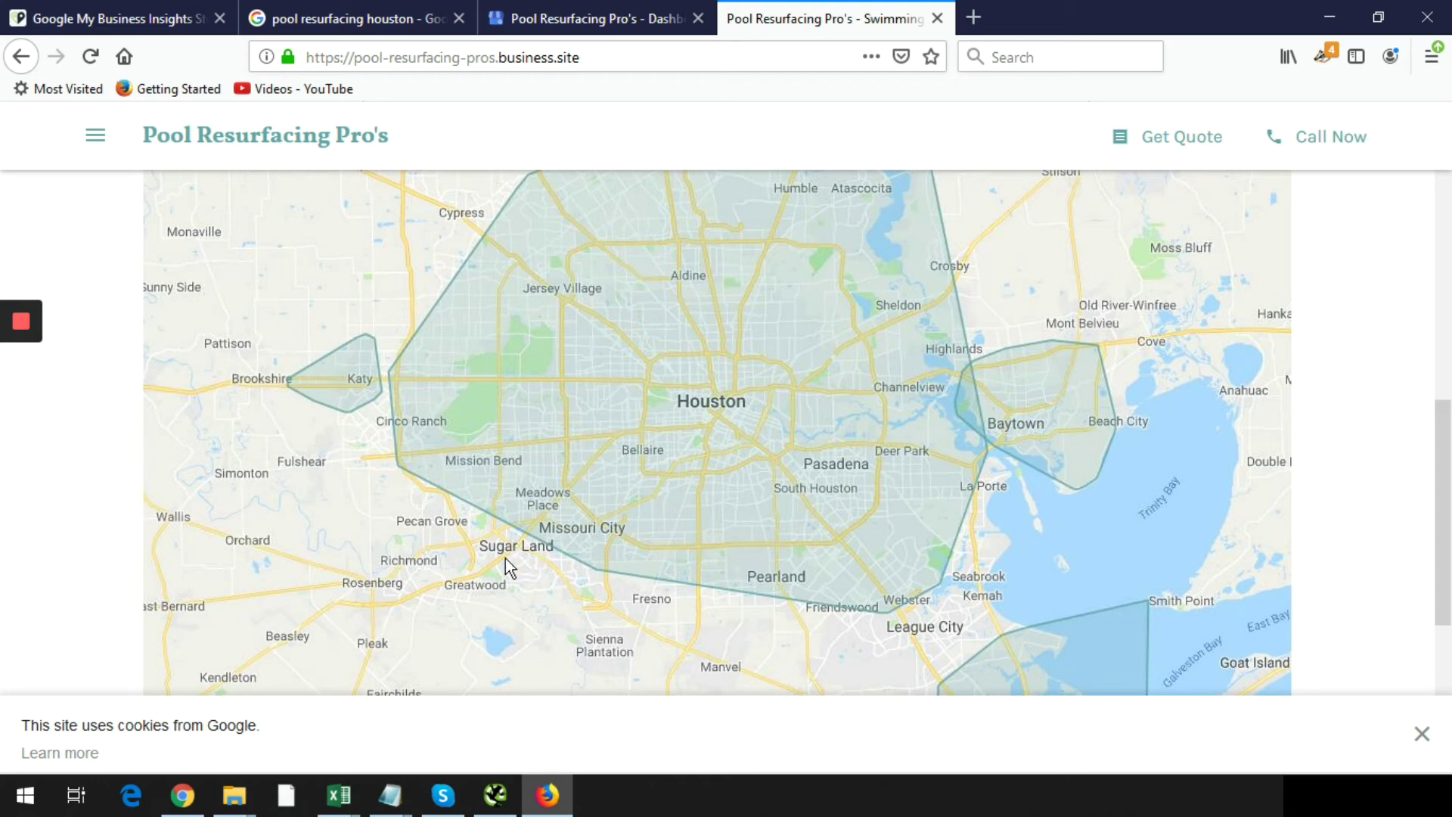
scroll(398, 487, "up", 5)
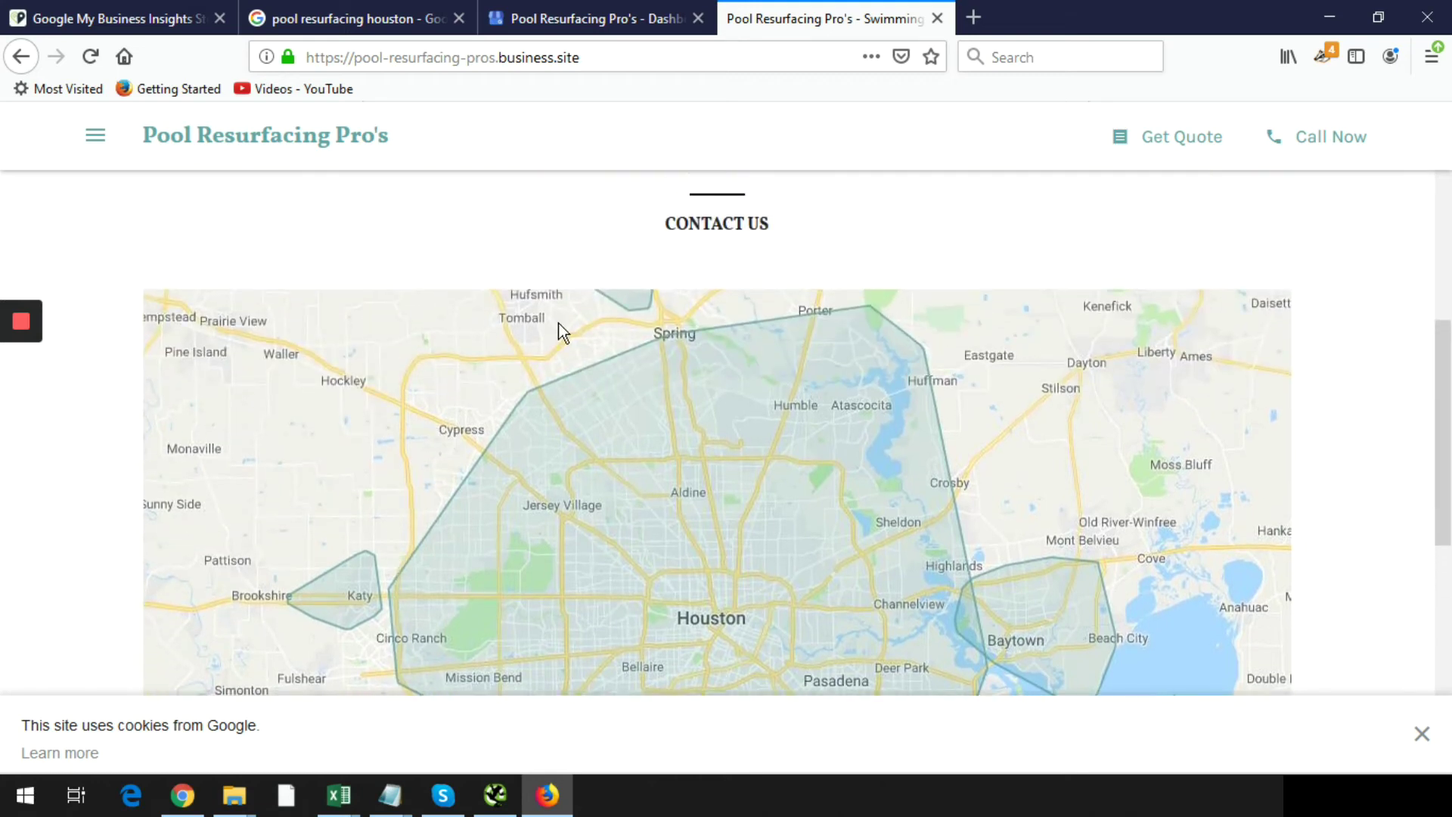
scroll(1041, 319, "down", 12)
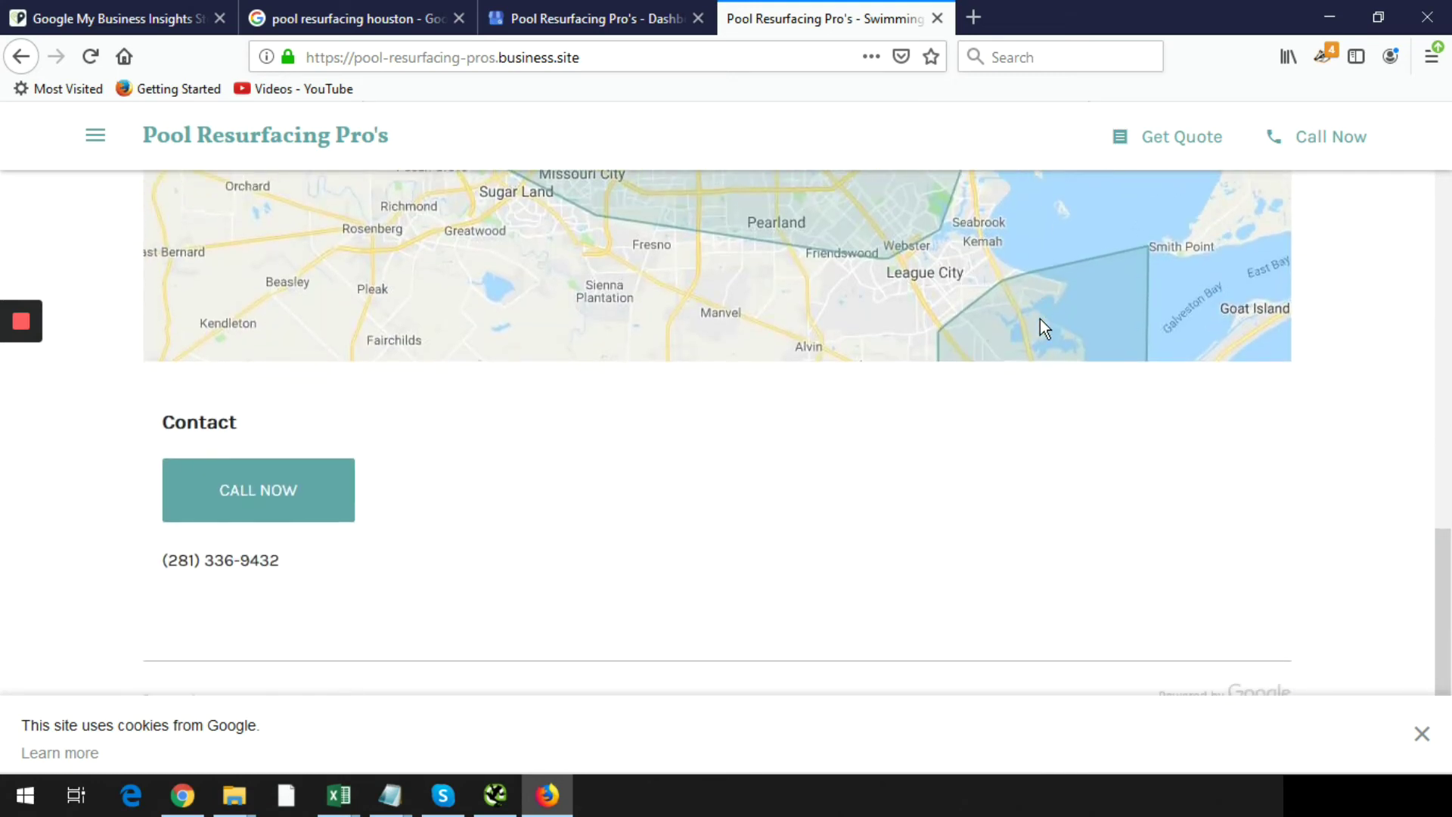
scroll(1041, 319, "up", 3)
scroll(1040, 319, "up", 5)
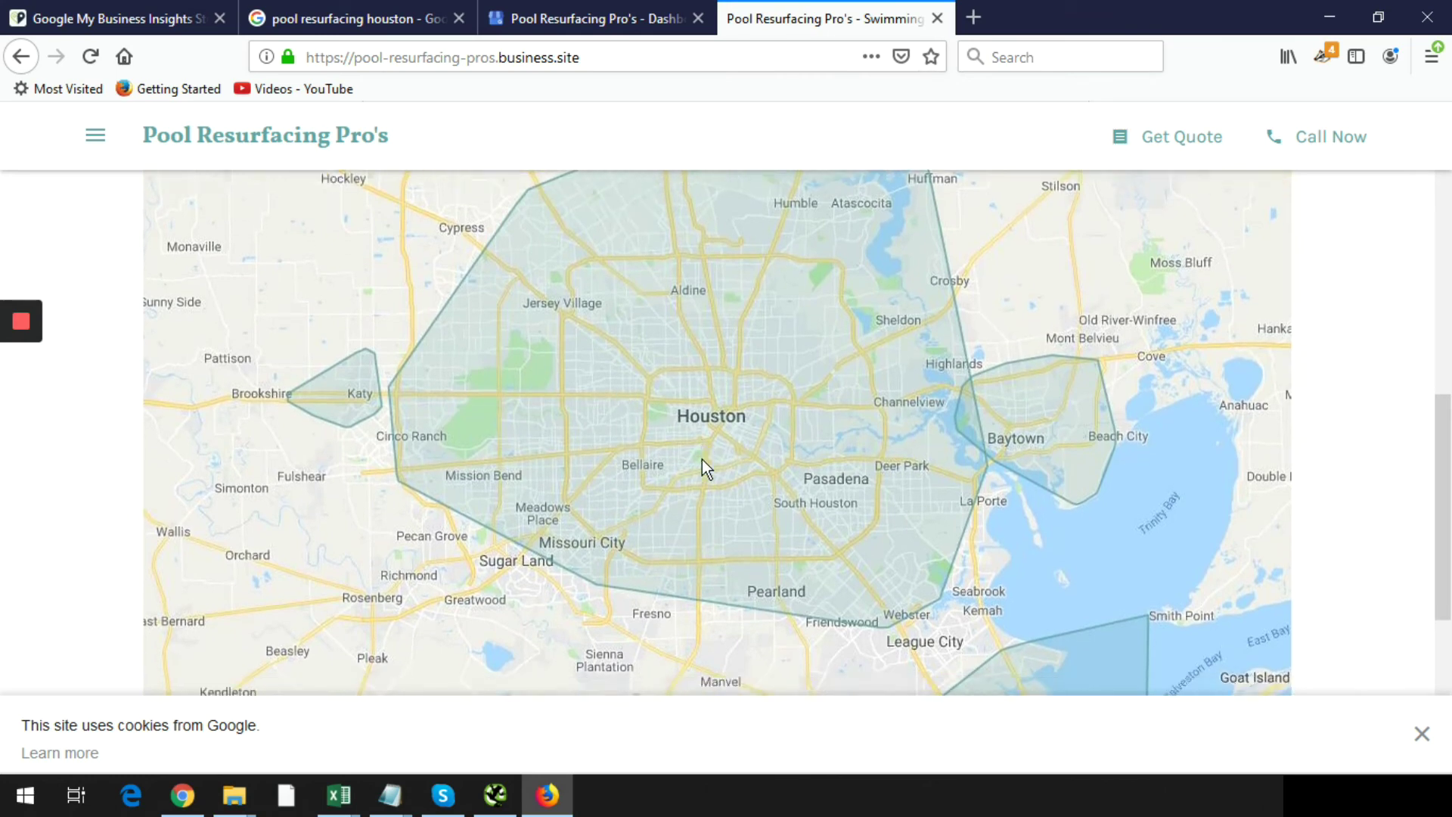
scroll(702, 460, "down", 7)
scroll(707, 469, "down", 2)
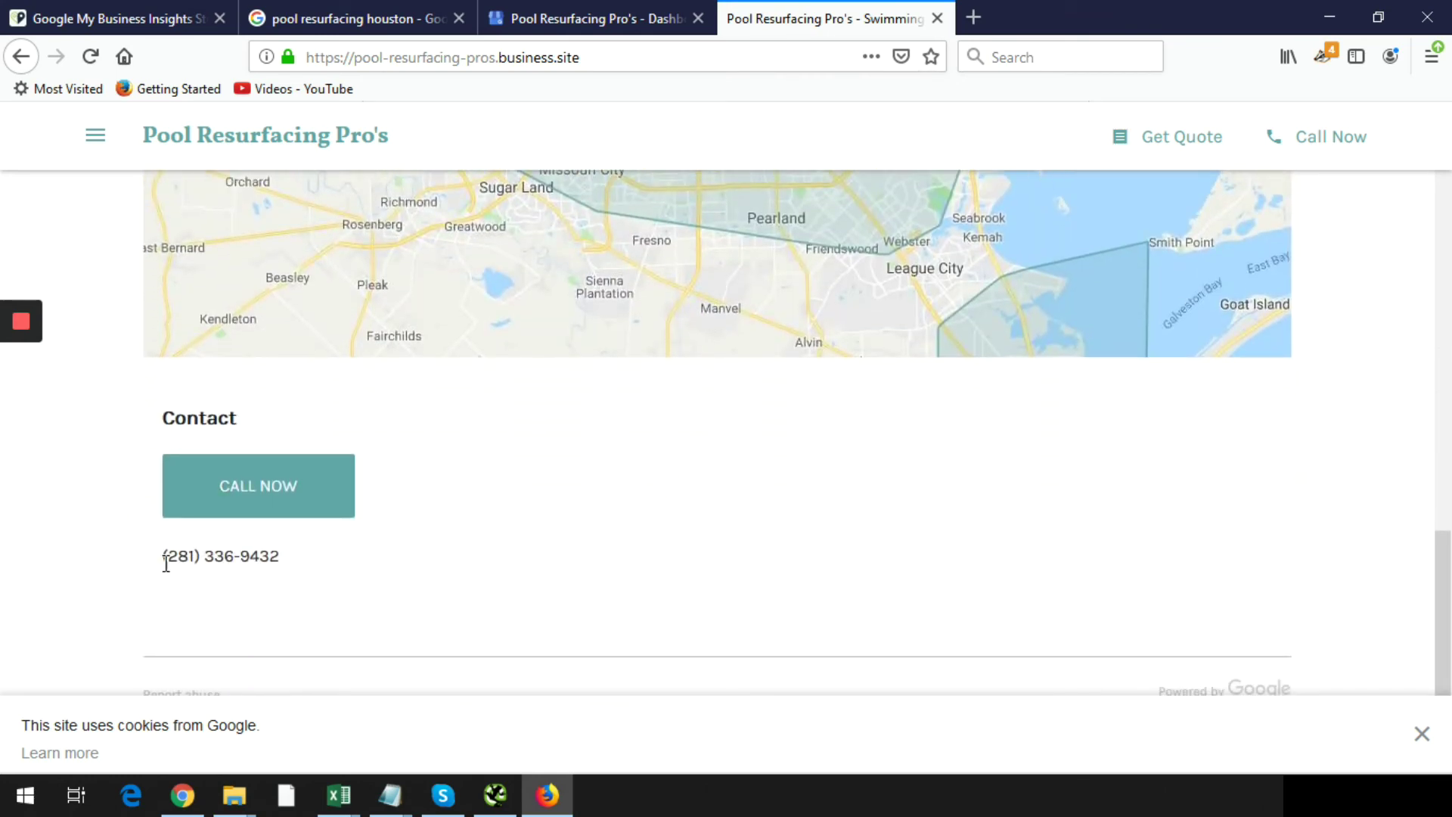
scroll(424, 582, "up", 15)
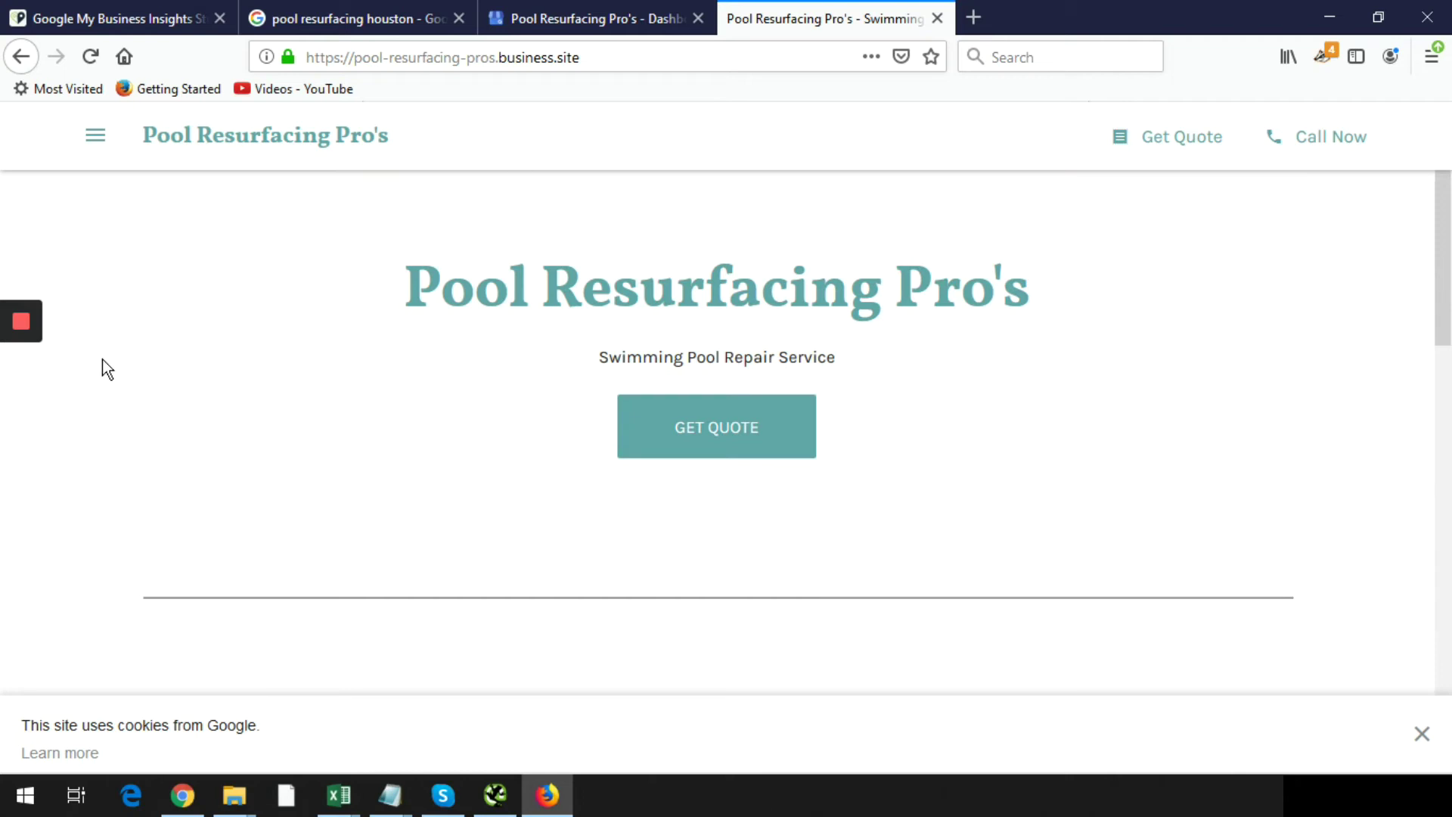
left_click(558, 18)
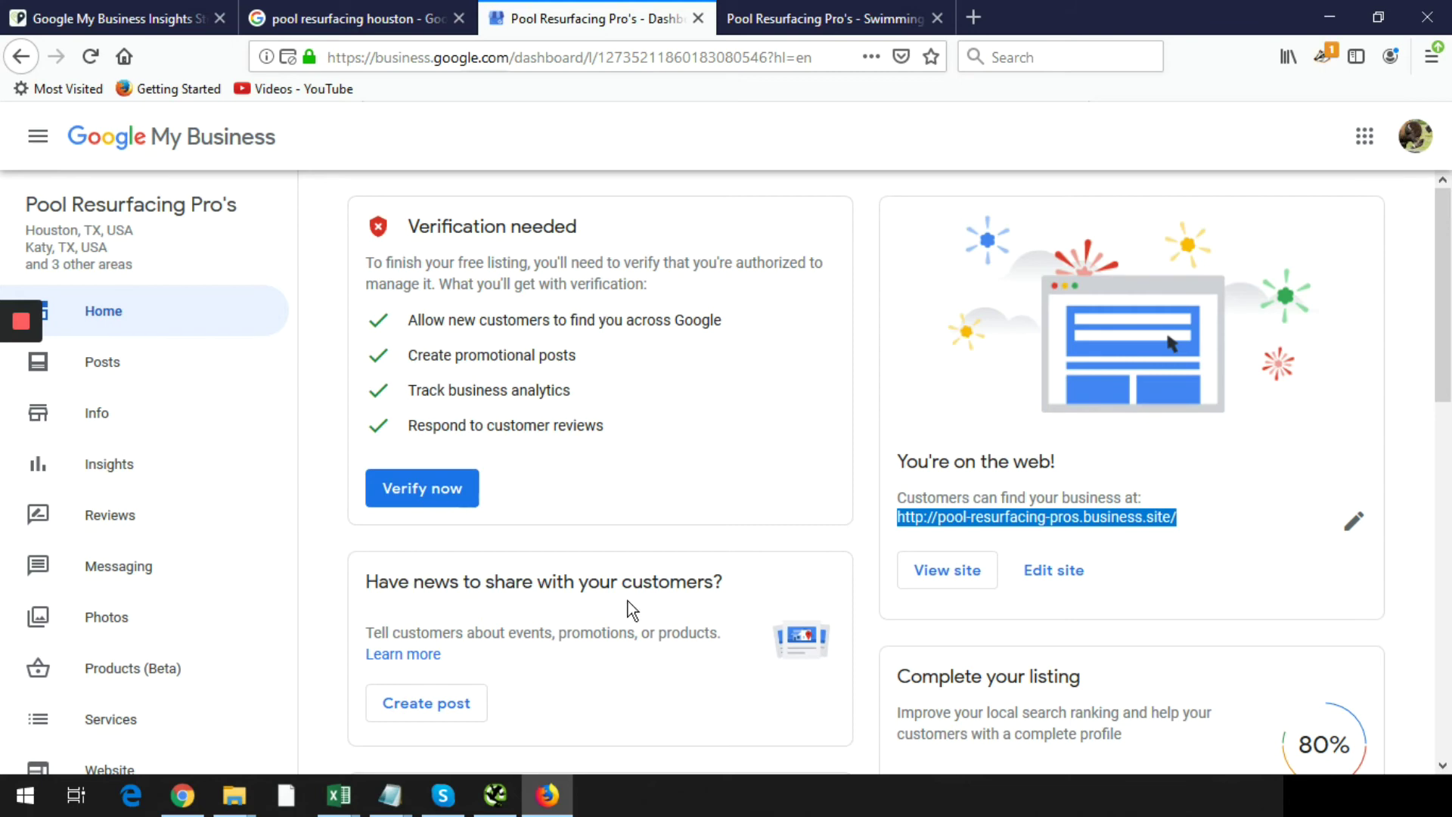
- Start verification with Verify now and paste the street address into the mailing address form
left_click(426, 499)
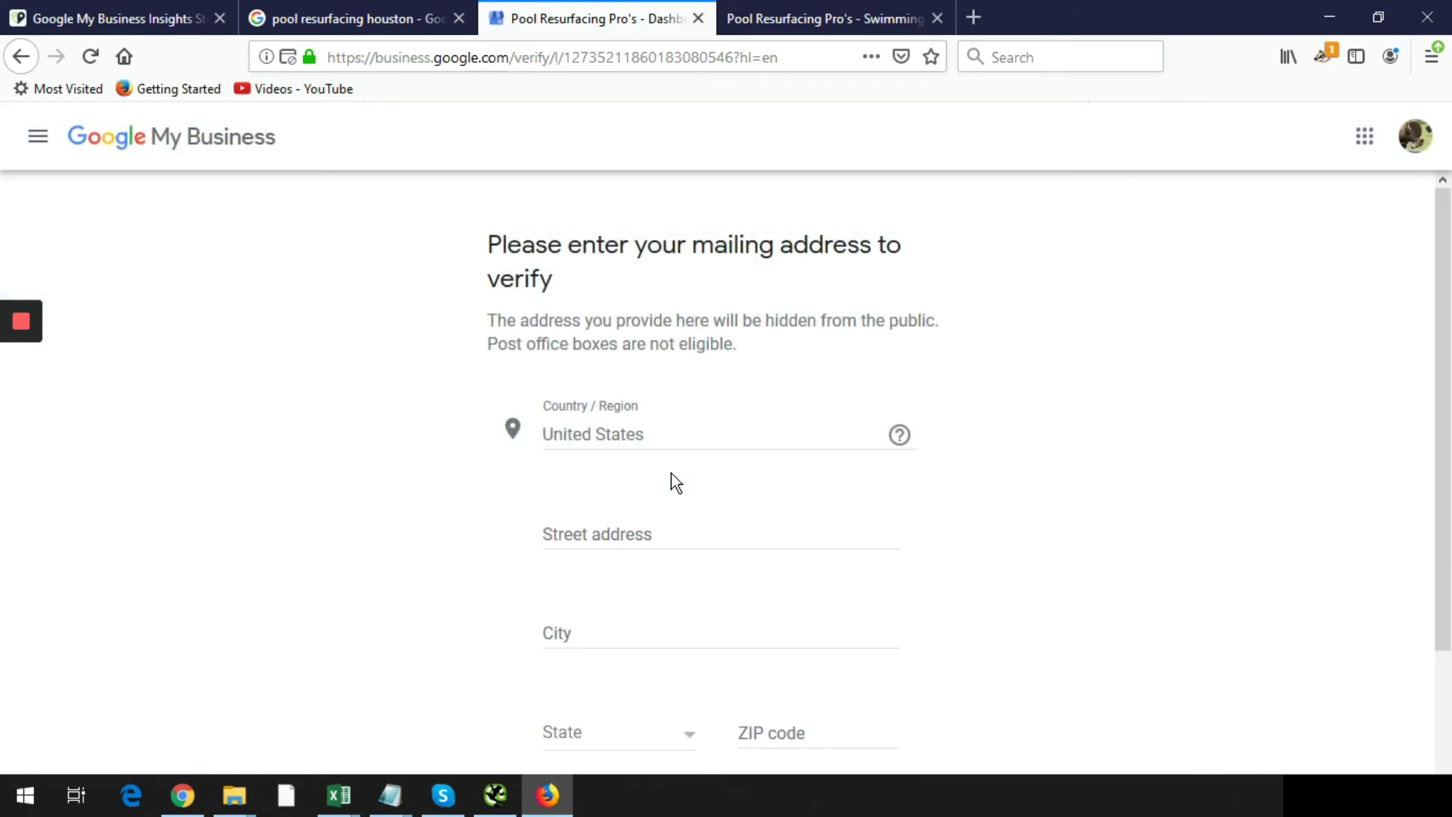
scroll(932, 398, "down", 3)
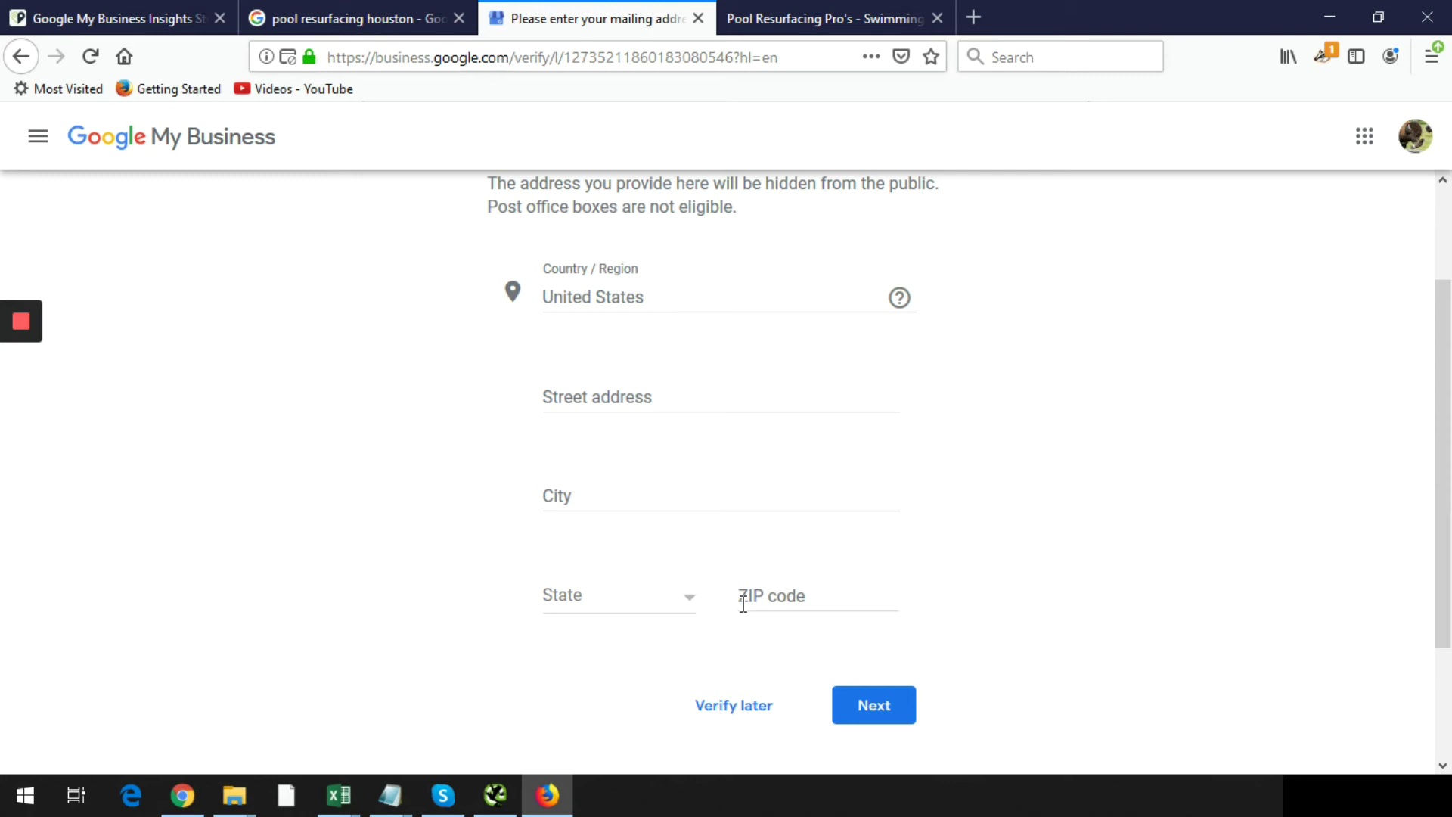
scroll(743, 603, "down", 2)
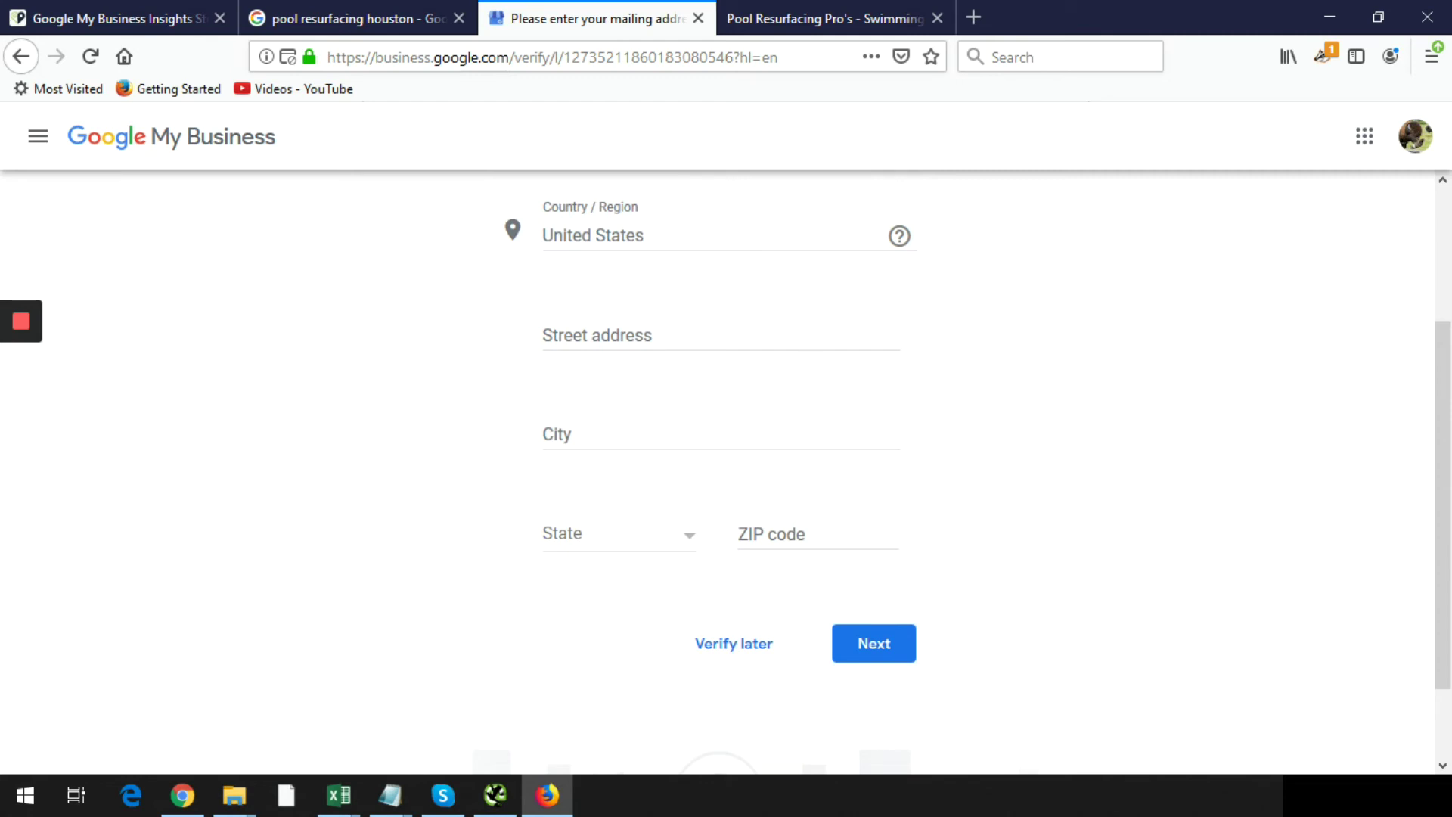
key("alt+Tab")
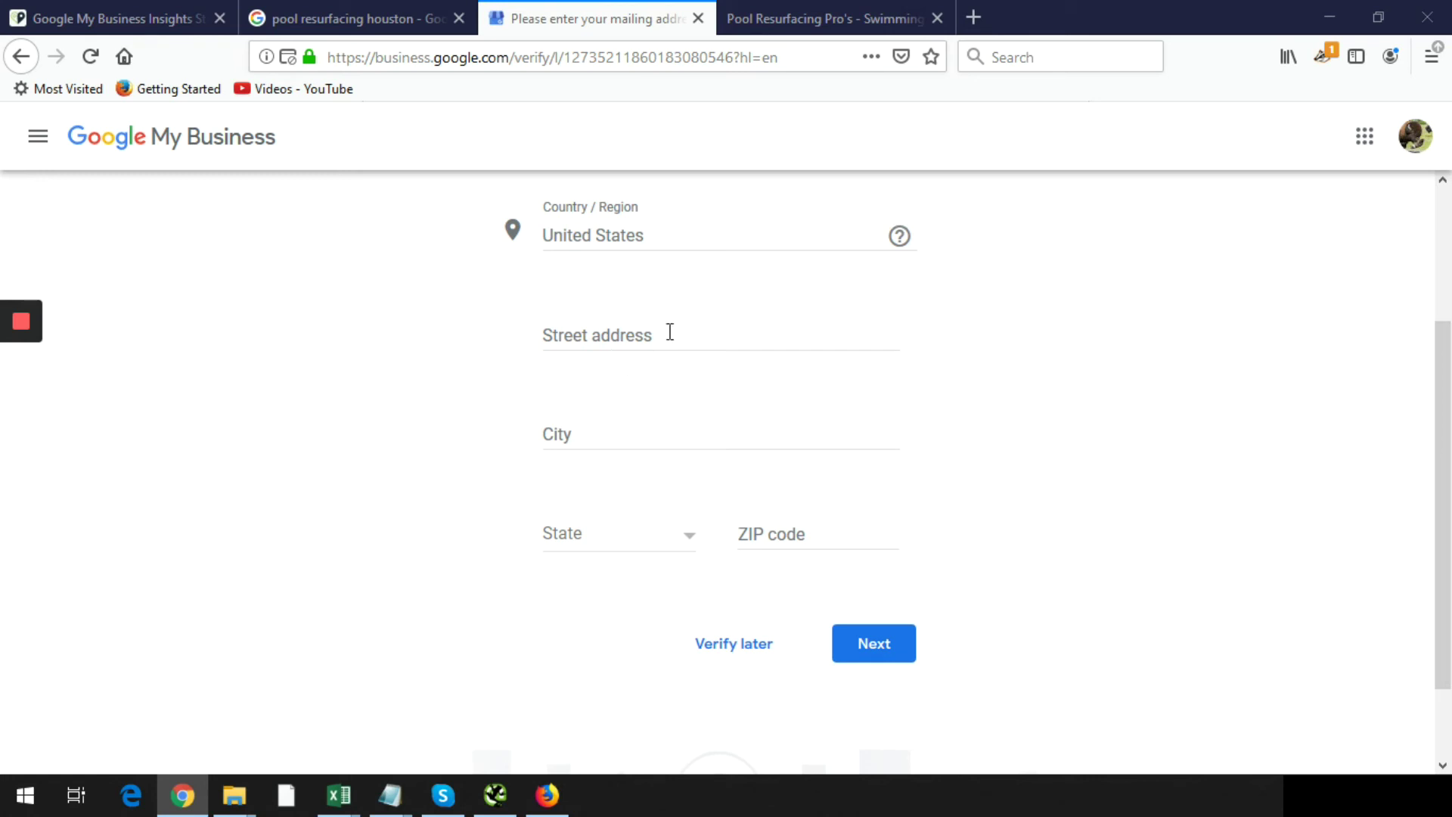
key("alt+Tab")
- Enter Houston as the city, keep the state, and submit the mailing address
left_click(610, 431)
type("h")
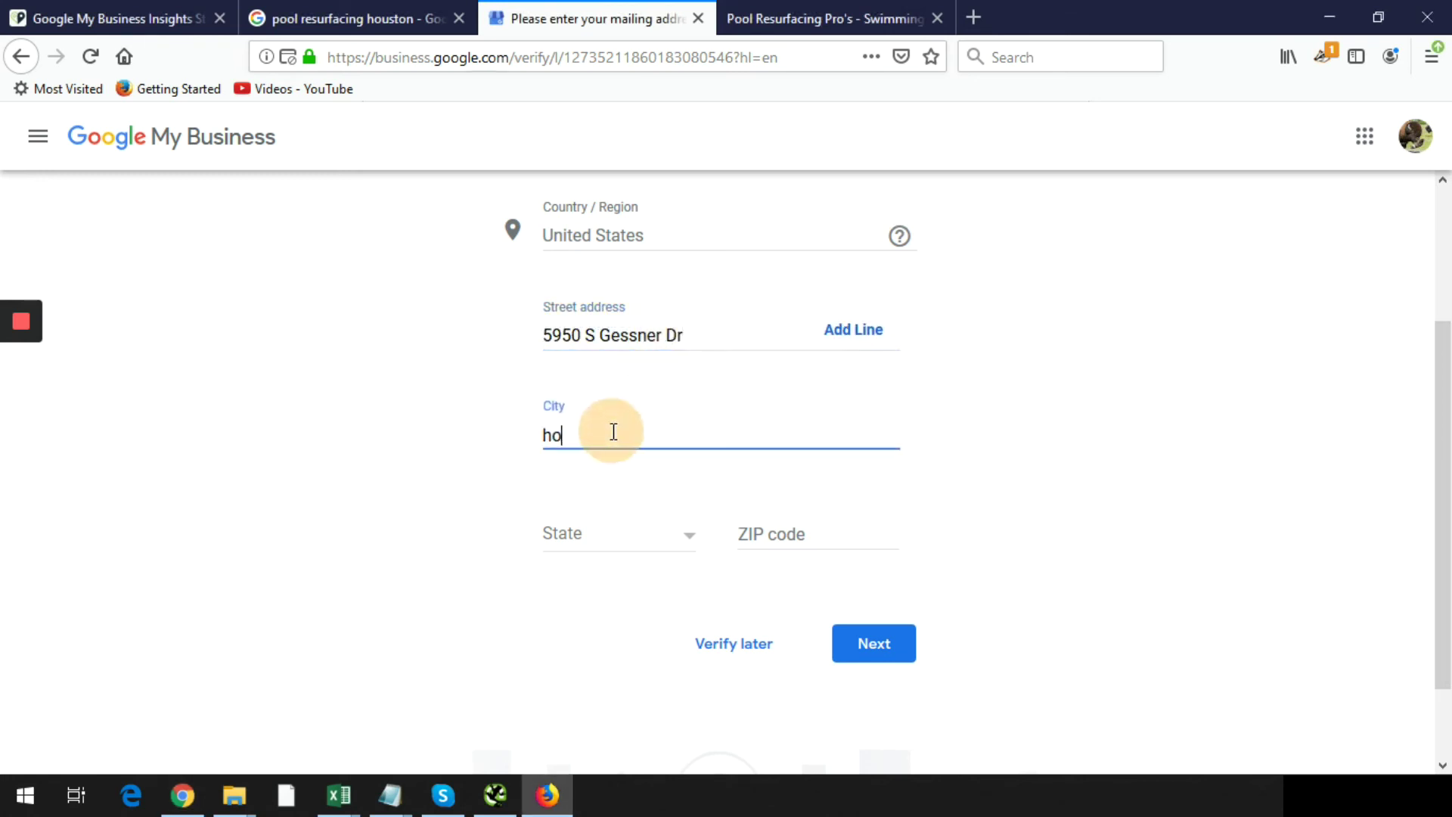
type("ouston")
key("Tab")
double_click(610, 432)
type("Houston")
key("Tab")
key("Return")
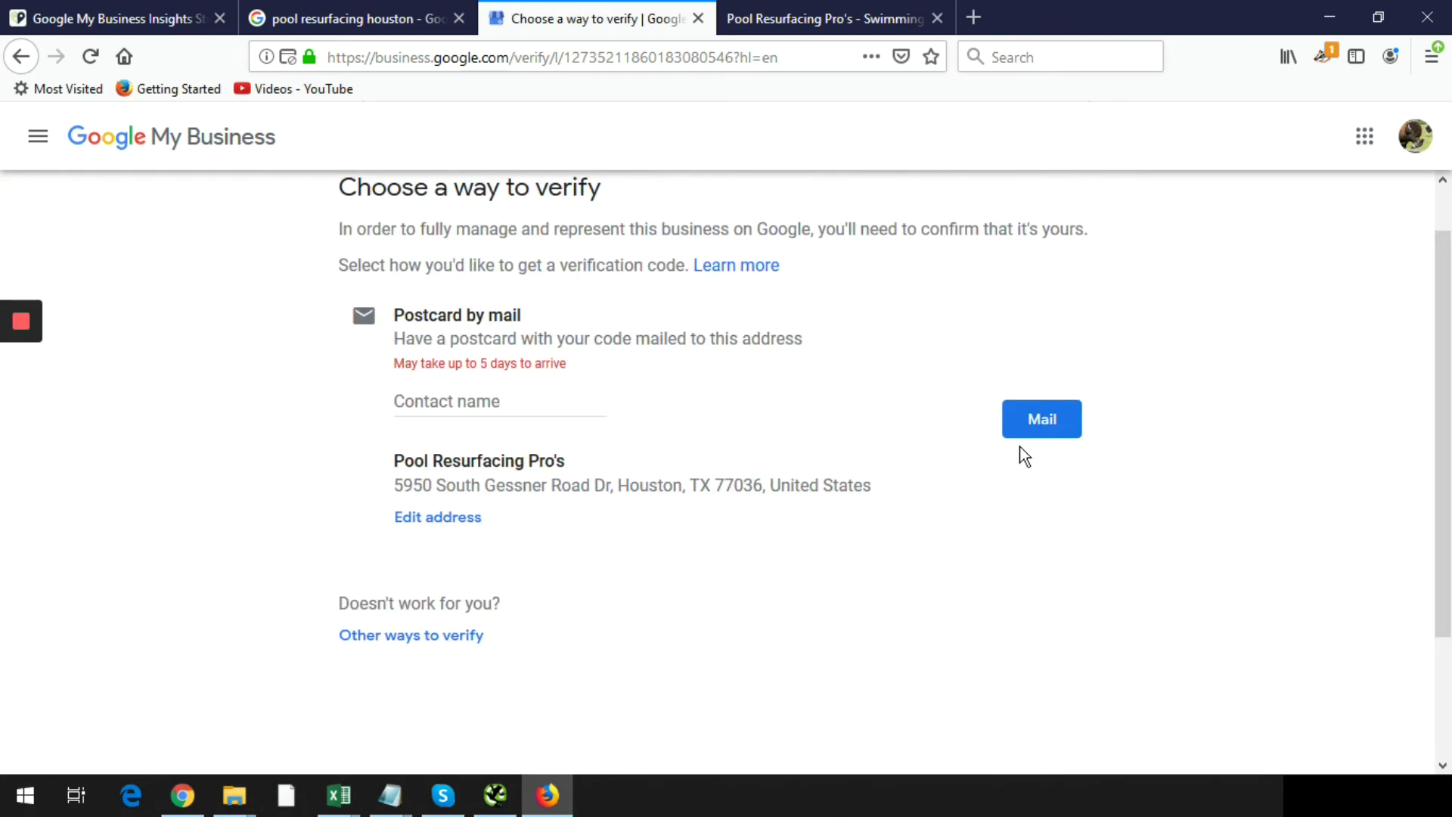
- Choose Postcard by mail and continue past the 'A postcard is coming!' page
left_click(1060, 421)
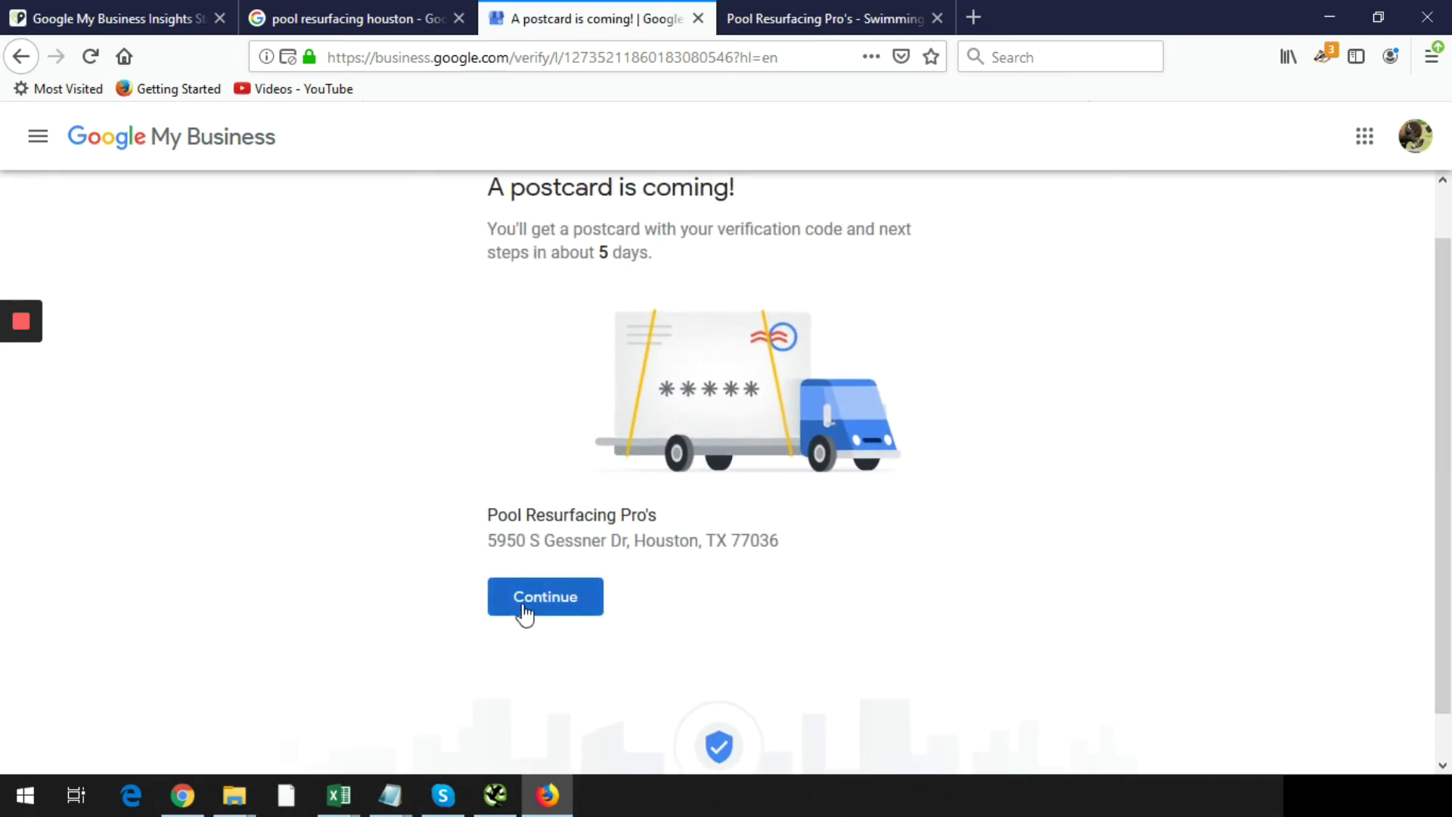
left_click(553, 607)
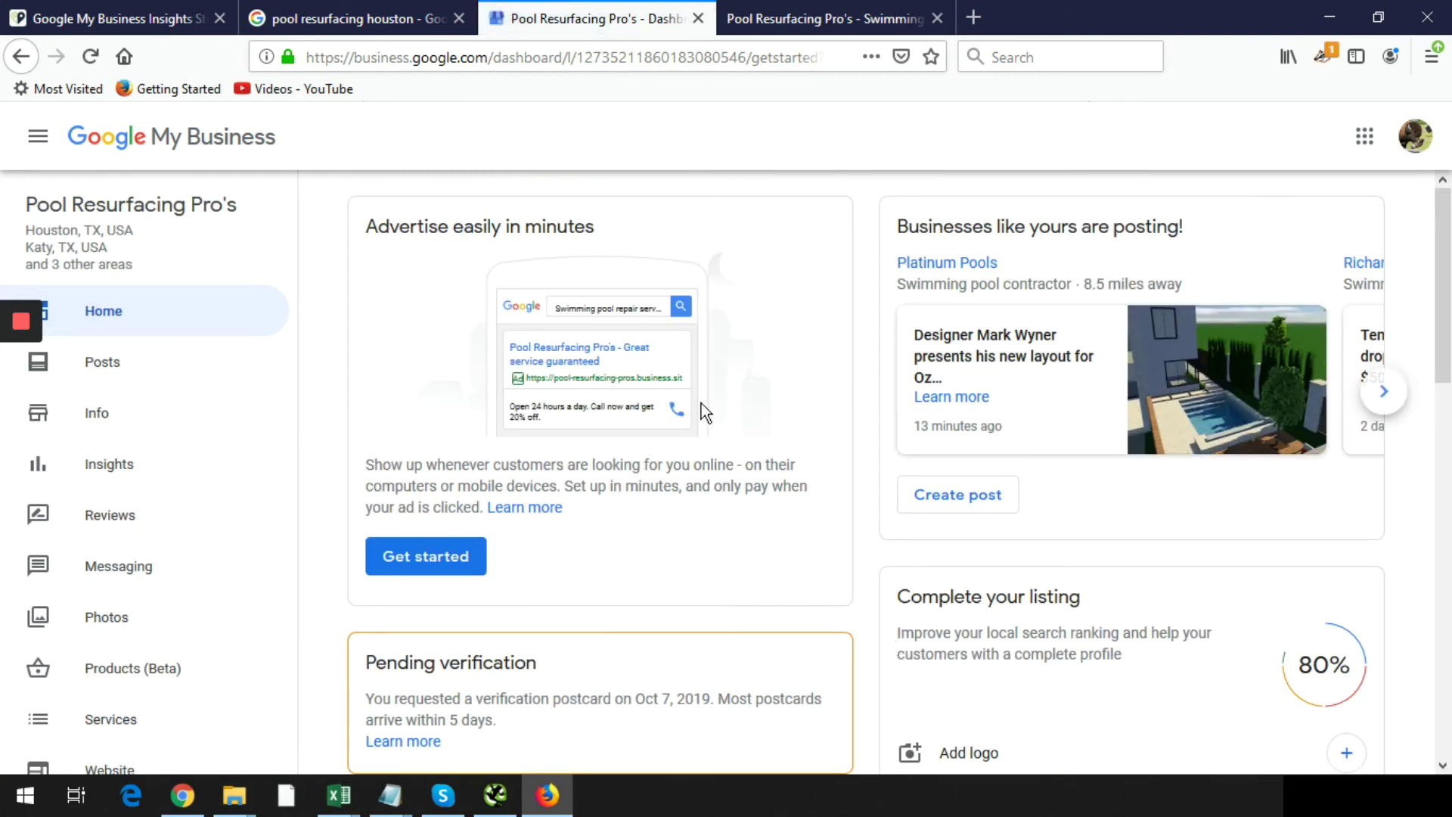
- Open the Learn more article on pending verification, then reload and review the dashboard cards
scroll(702, 403, "down", 2)
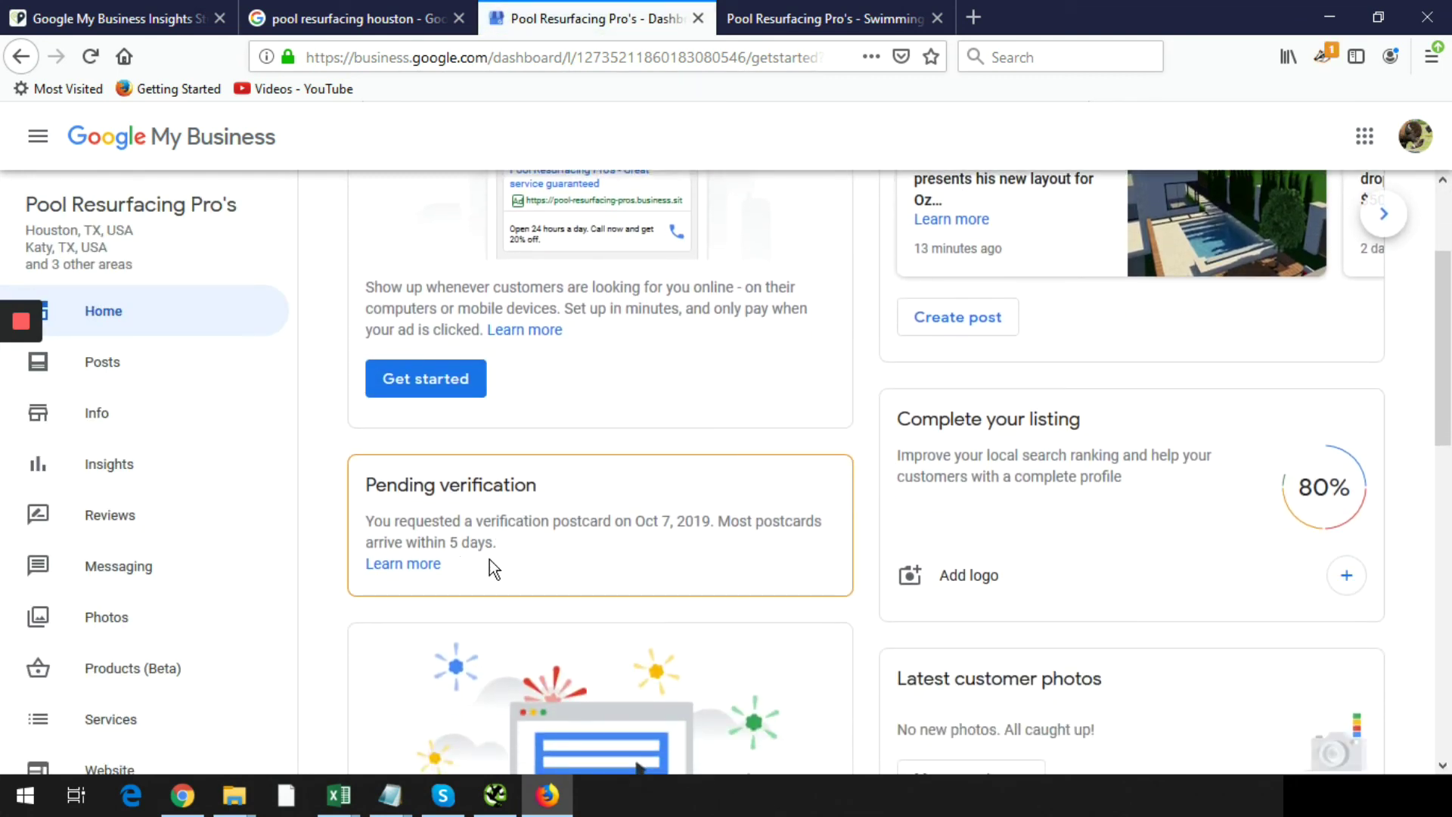
left_click(425, 566)
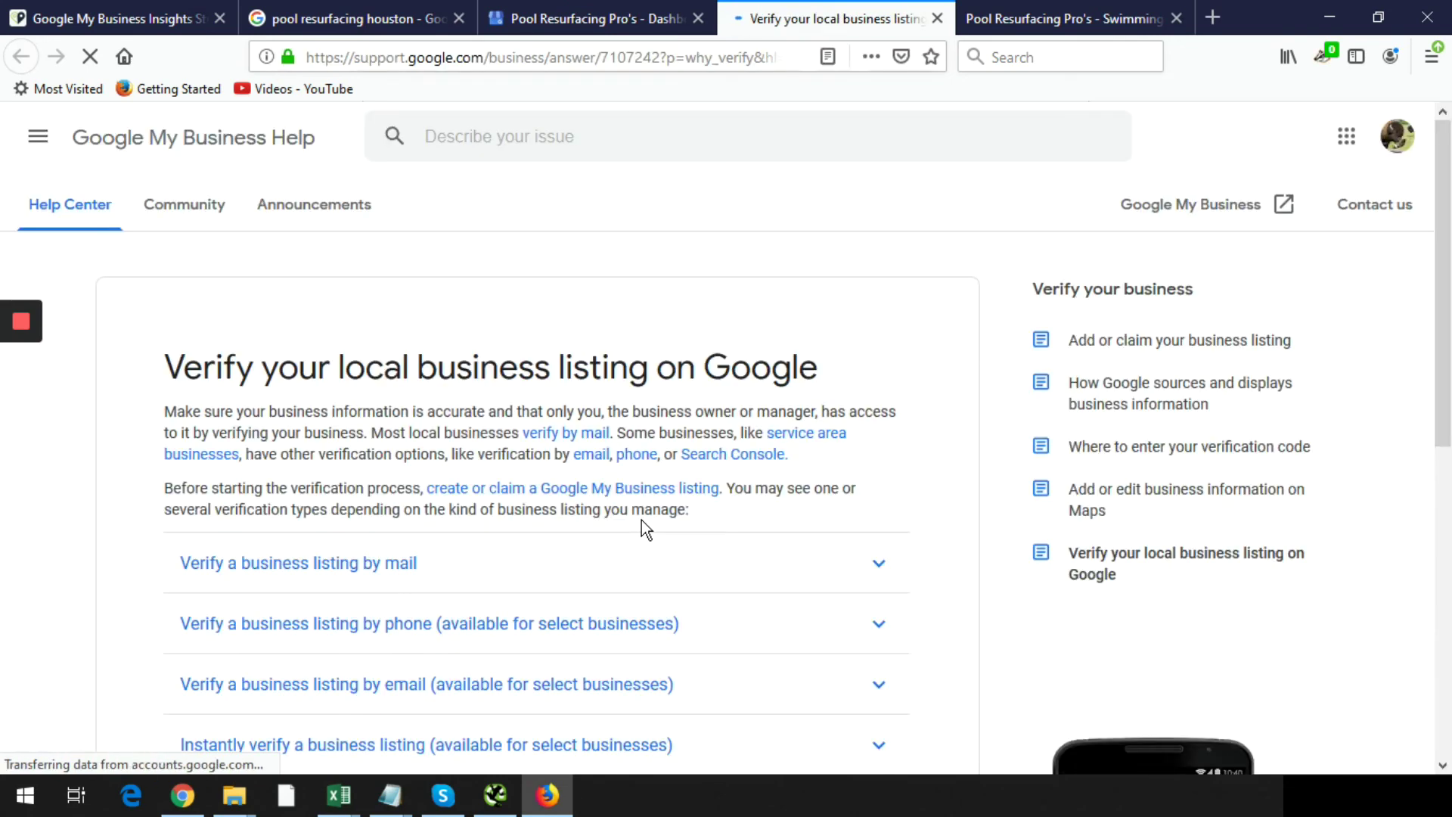
left_click(564, 21)
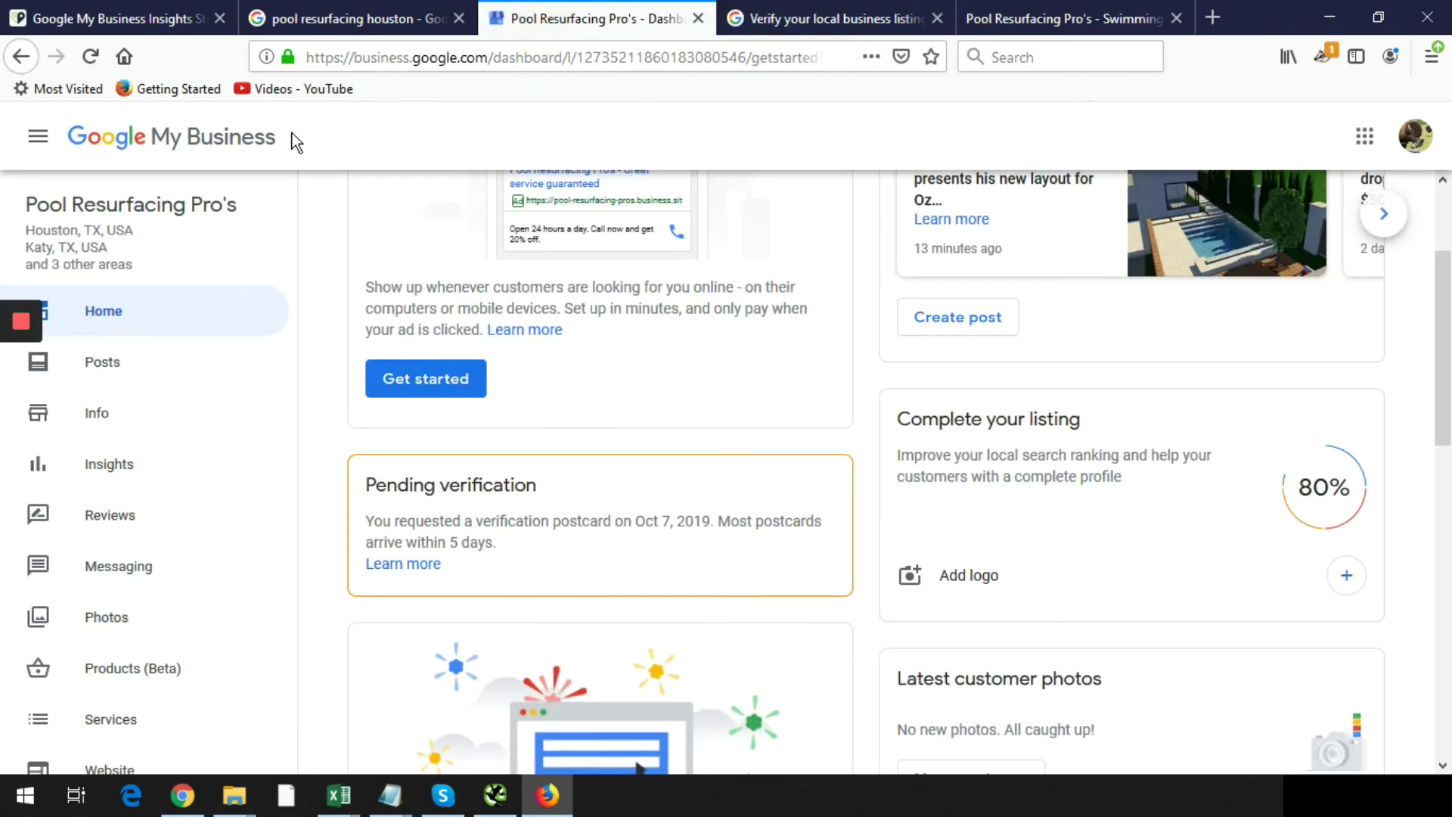
left_click(90, 56)
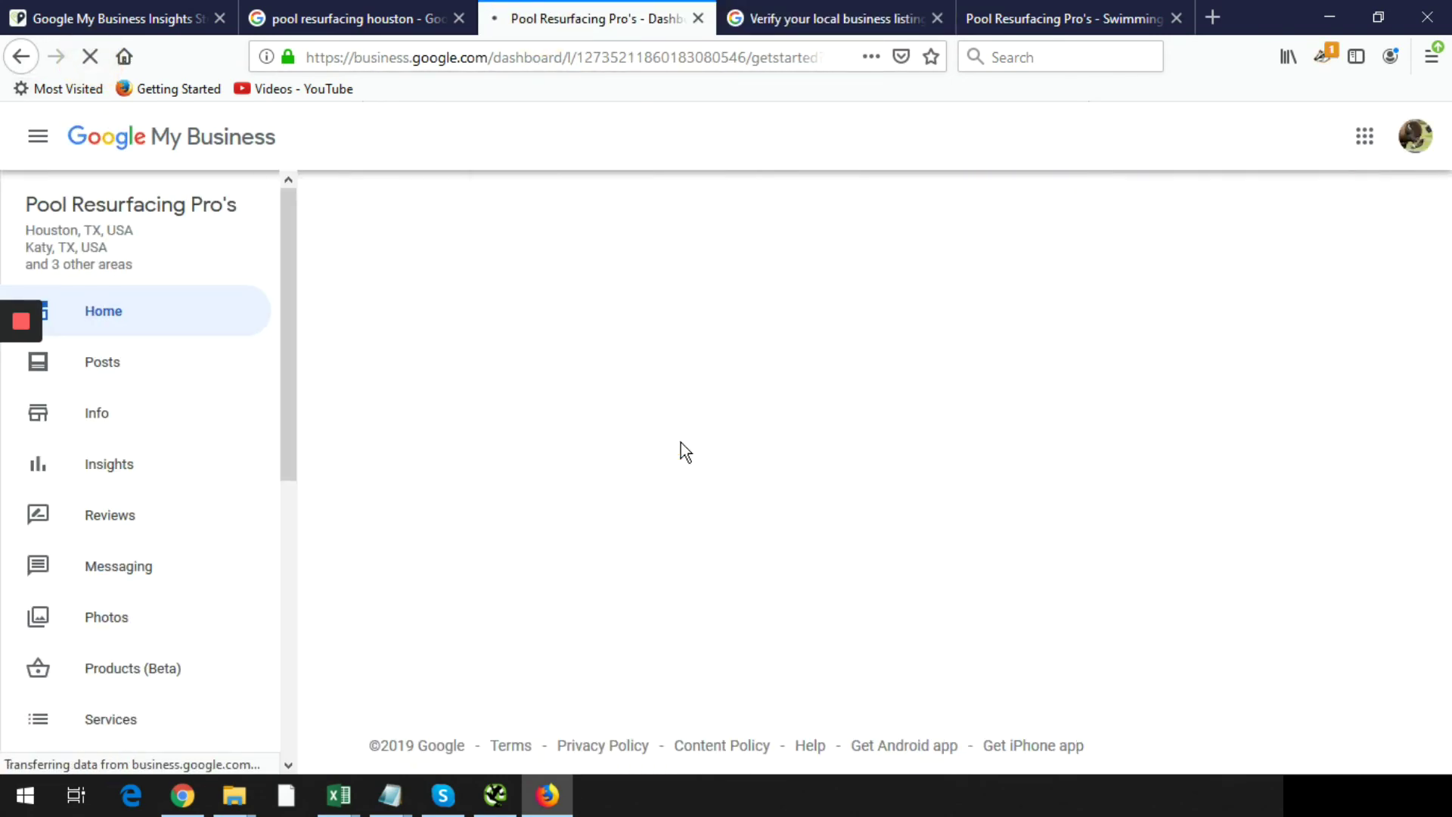
scroll(681, 442, "down", 3)
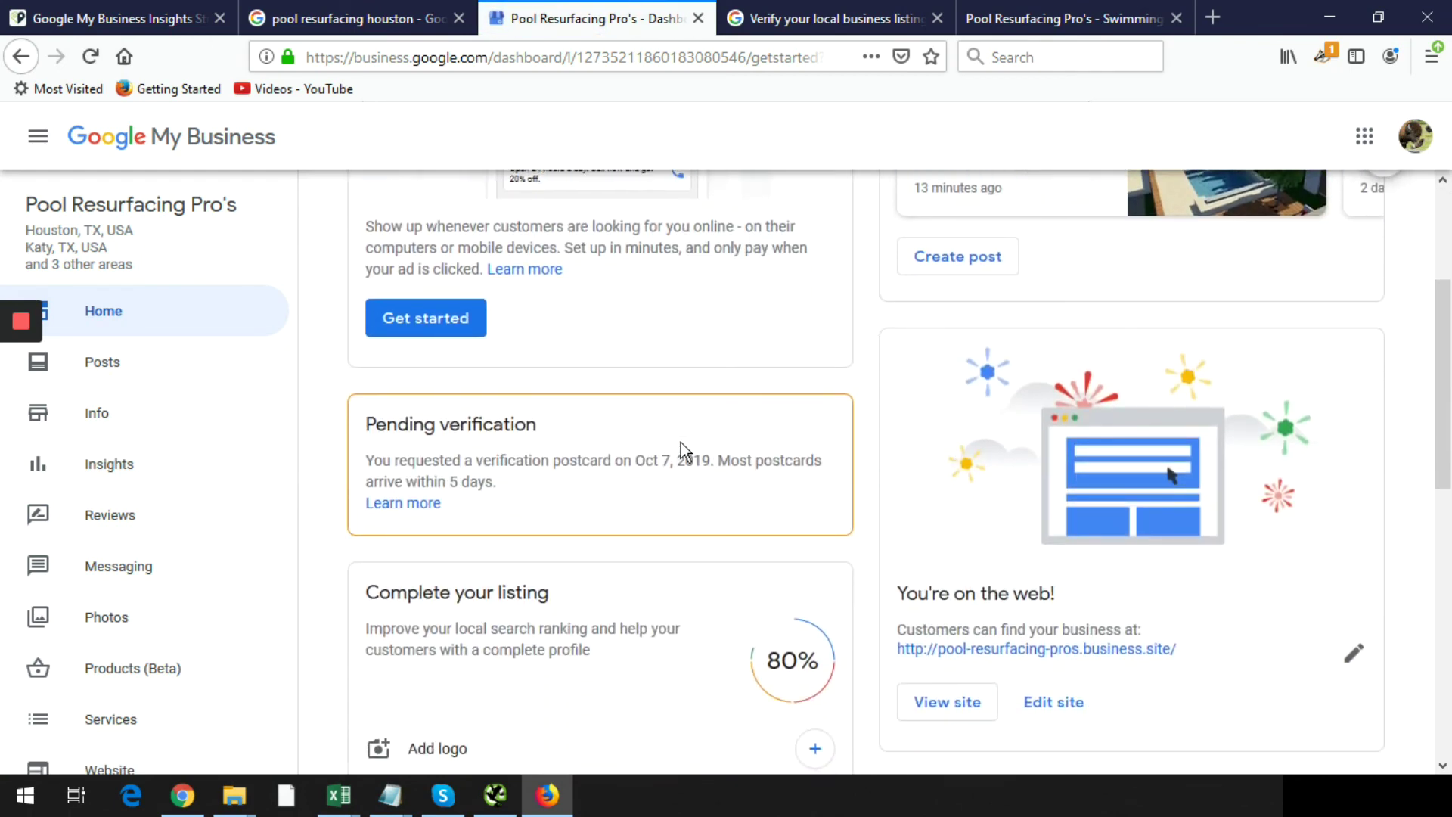
scroll(681, 442, "down", 2)
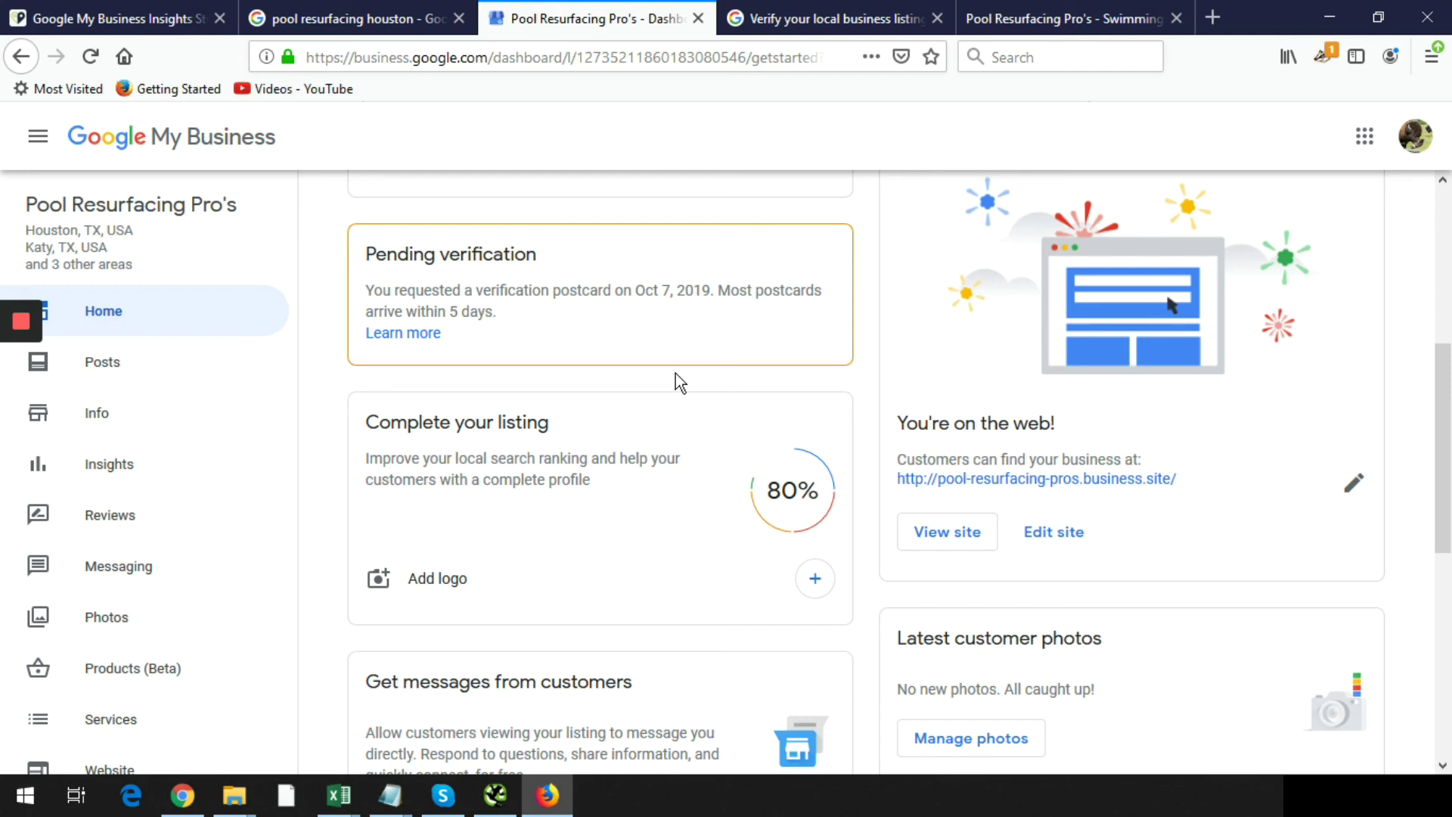
scroll(681, 292, "up", 1)
scroll(762, 566, "up", 5)
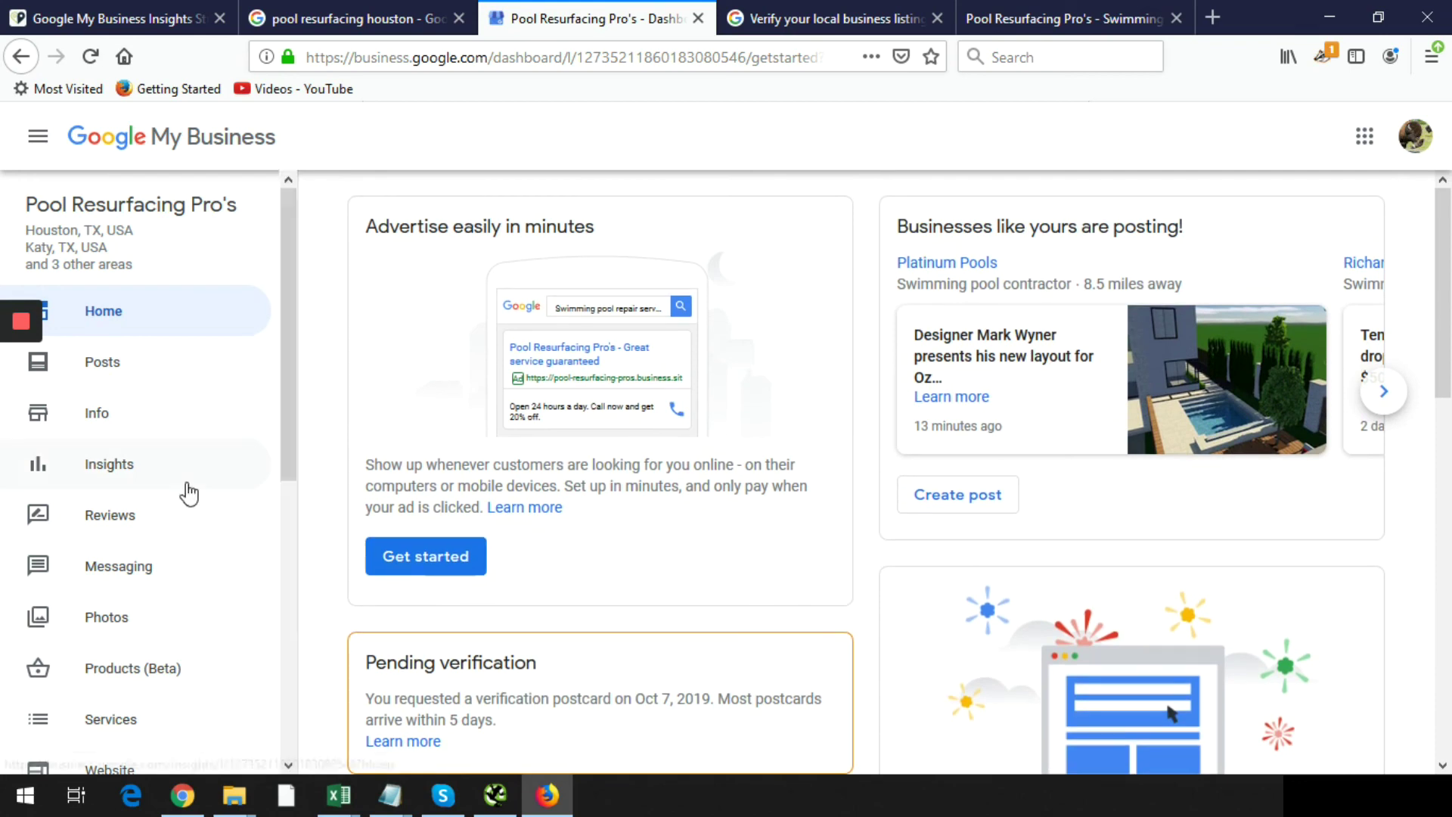
scroll(548, 538, "down", 5)
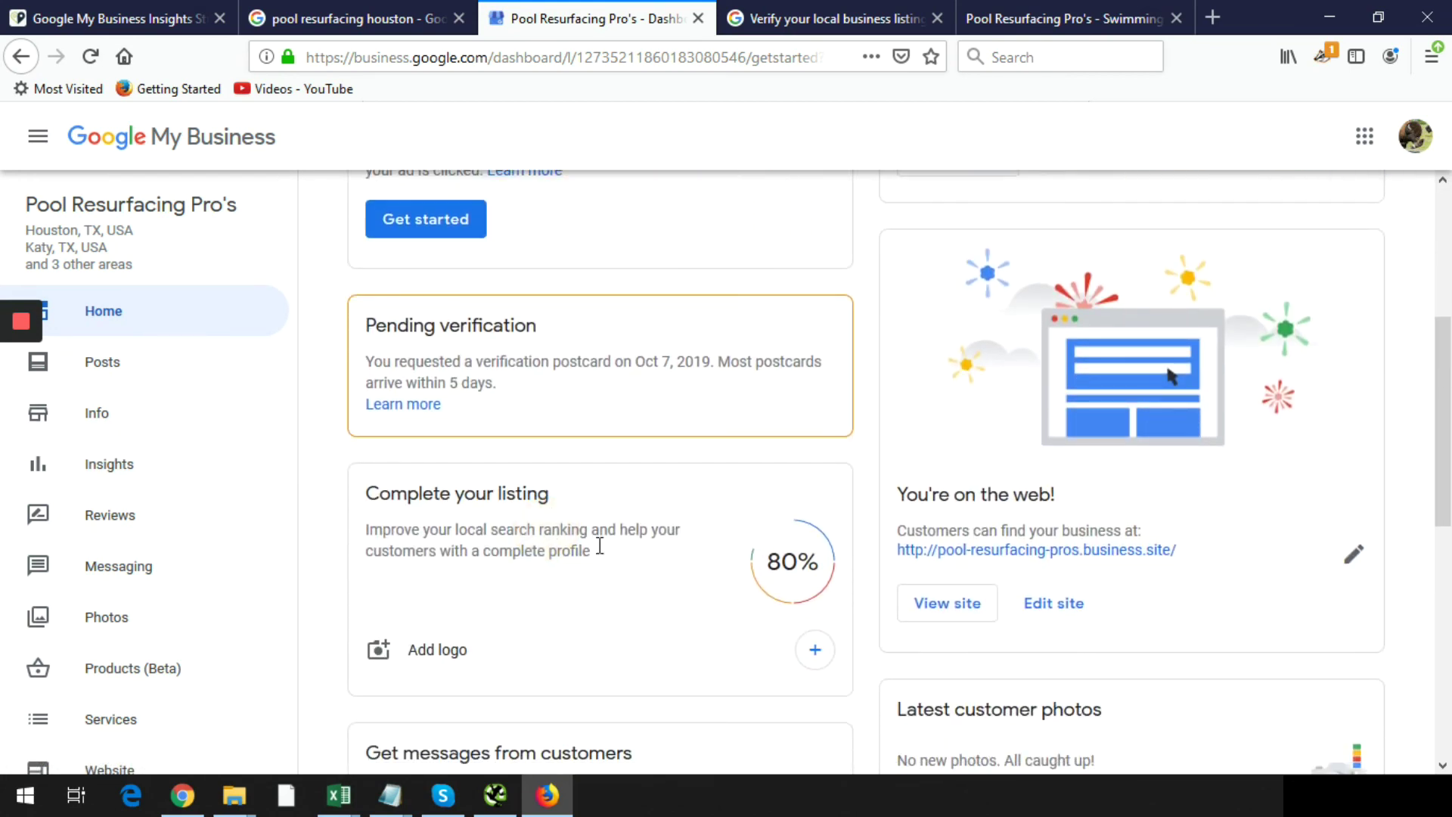
scroll(711, 572, "down", 5)
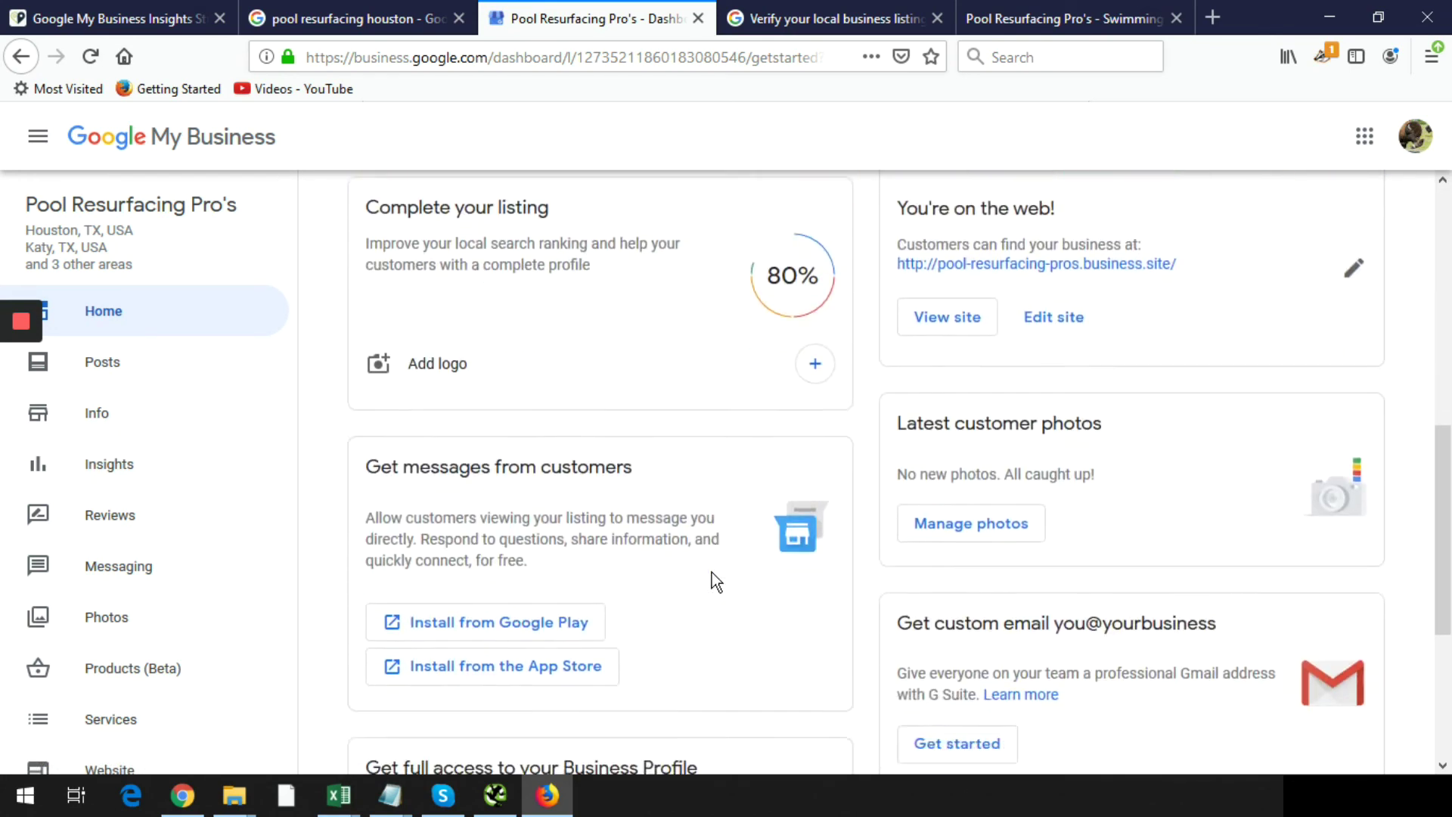
scroll(711, 572, "up", 10)
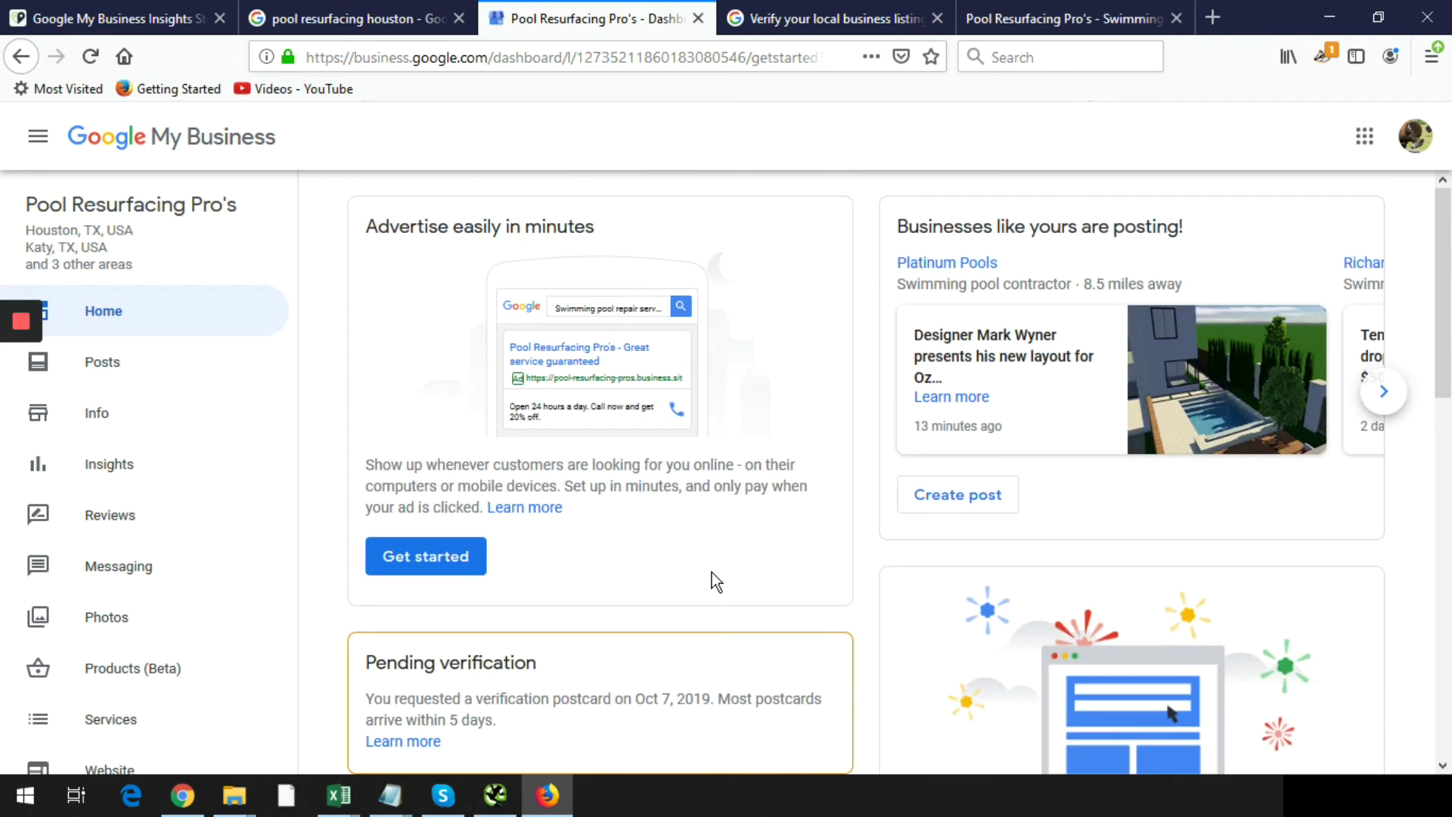